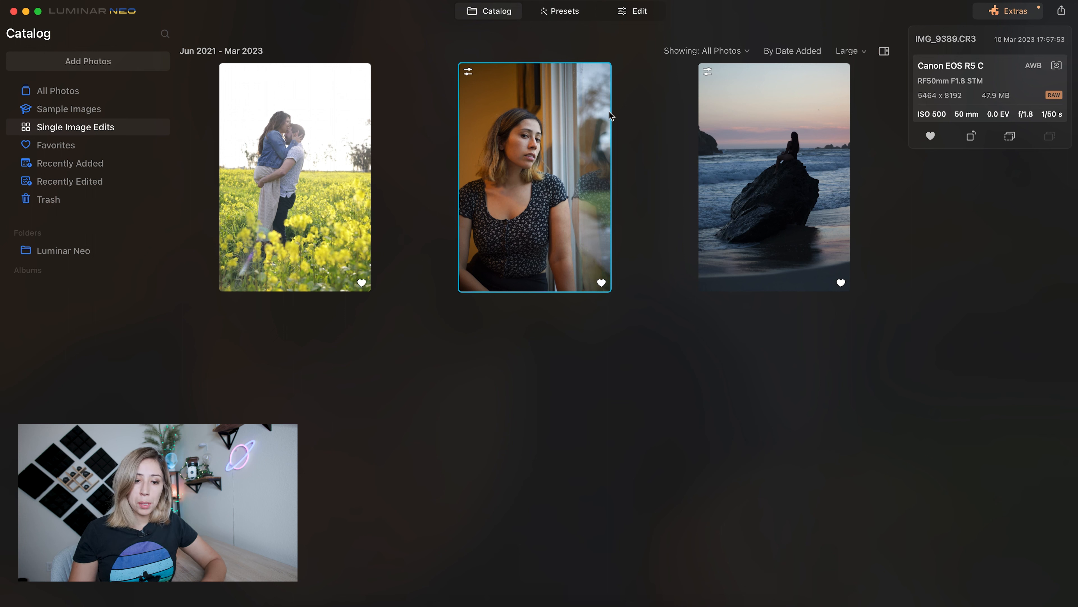
- Open the catalog photo of the couple in the yellow flower field for editing and inspect its sky up close
{"action": "left_click", "coordinate": [341, 135]}
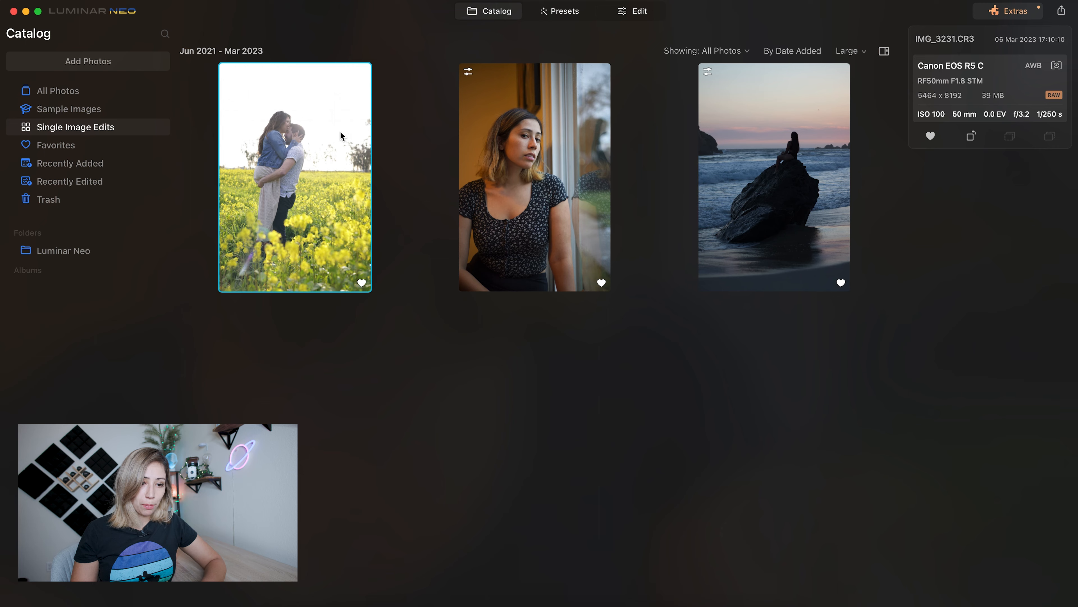
{"action": "left_click", "coordinate": [631, 16]}
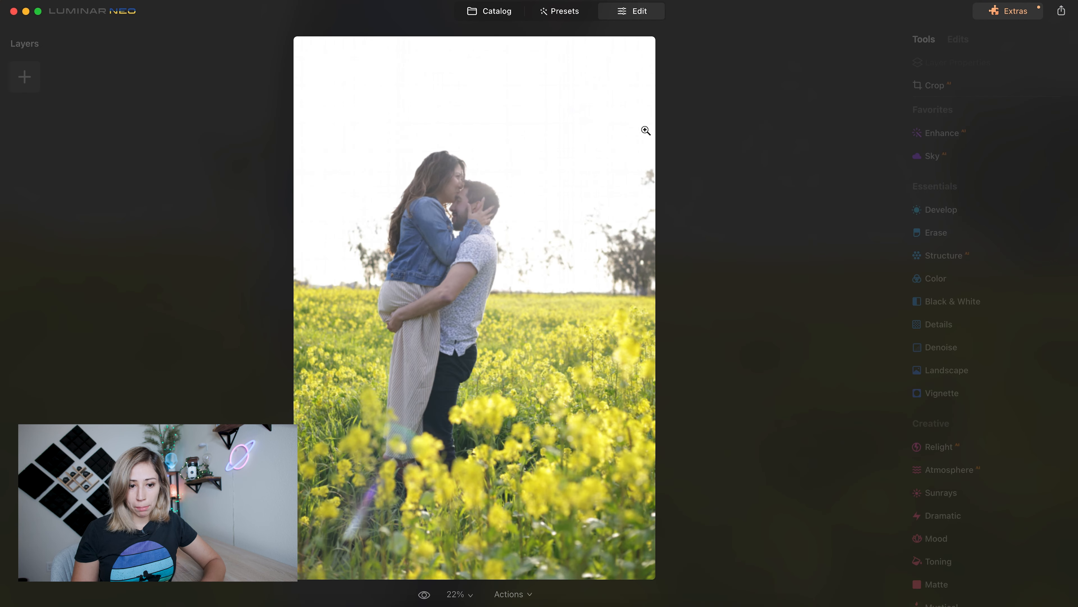
{"action": "left_click", "coordinate": [578, 89]}
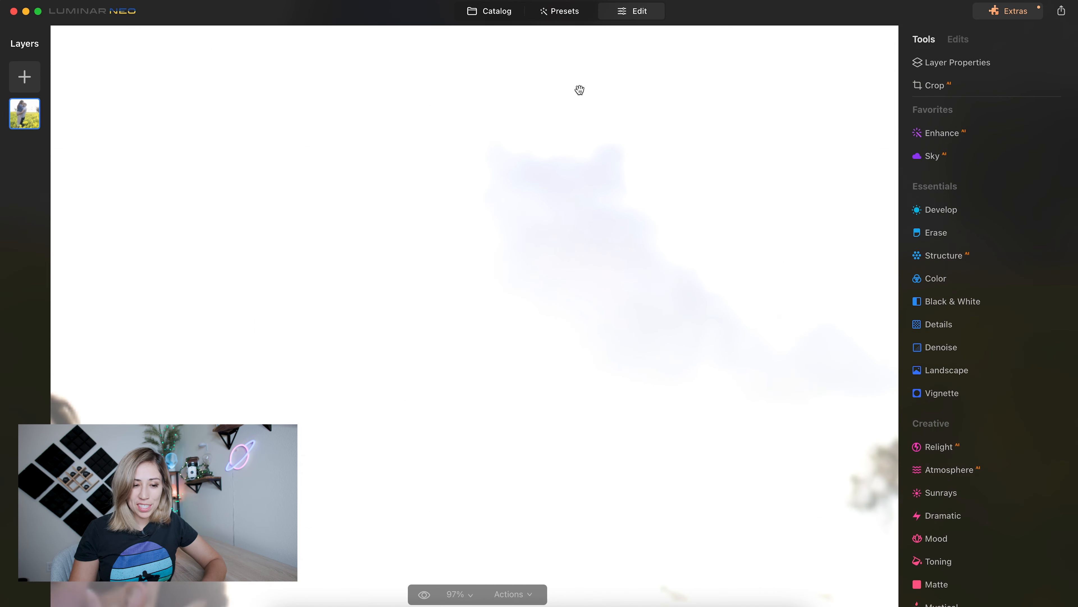
{"action": "left_click", "coordinate": [579, 90]}
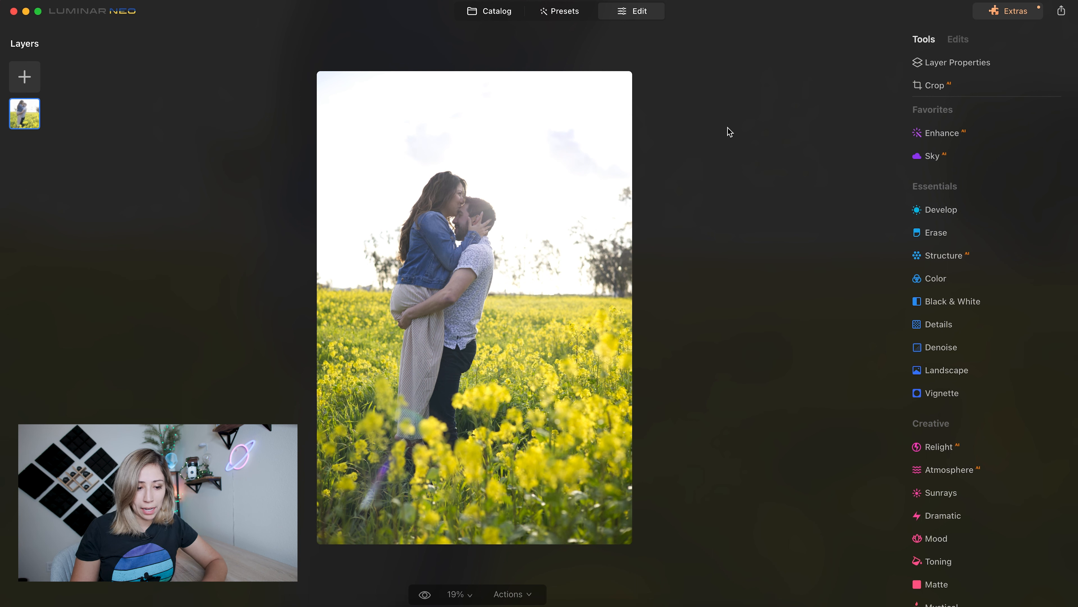
- Replace the photo's blank sky with the Bright Blue Sky 2 sky using Sky AI
{"action": "left_click", "coordinate": [928, 157]}
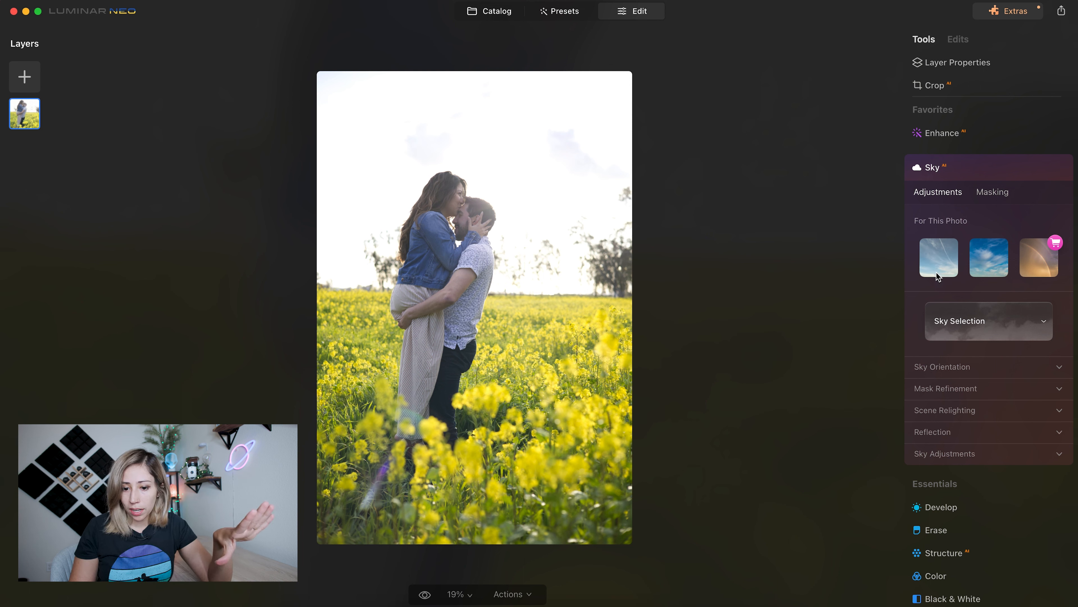
{"action": "left_click", "coordinate": [951, 264]}
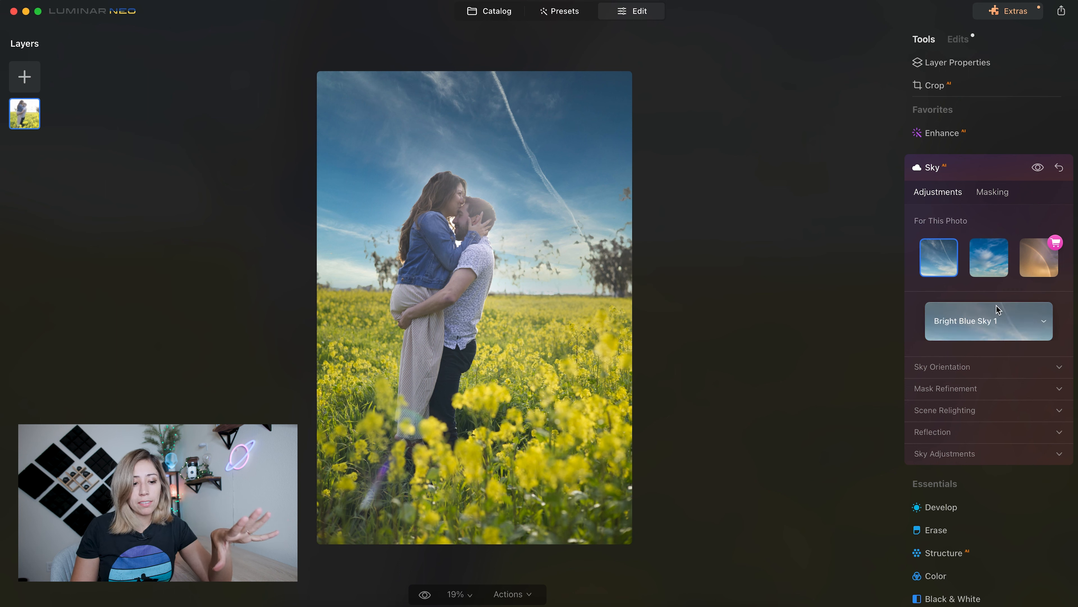
{"action": "left_click", "coordinate": [1051, 327]}
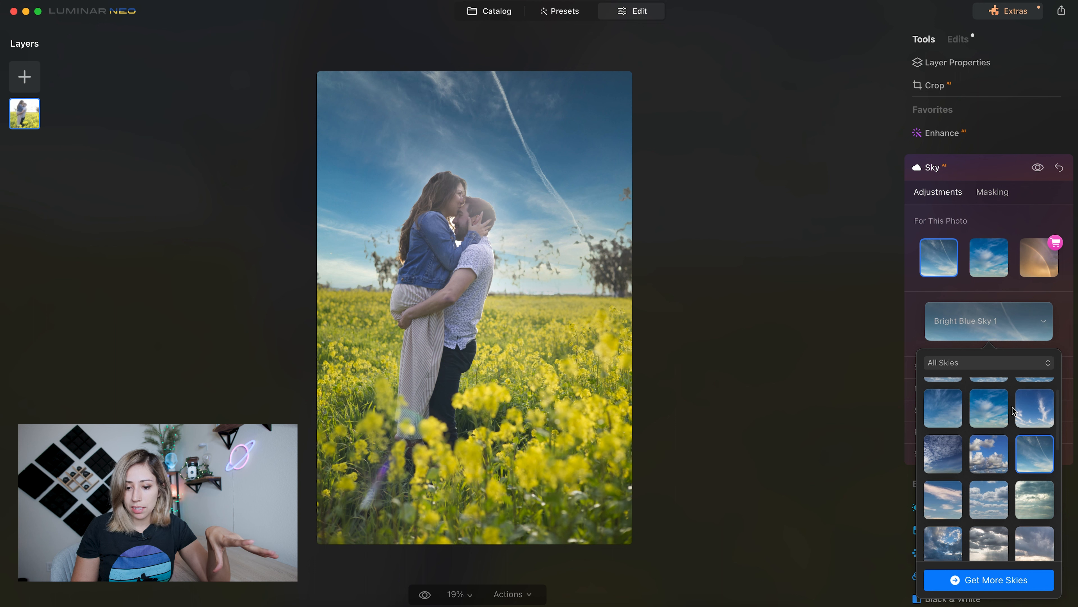
{"action": "left_click", "coordinate": [945, 506]}
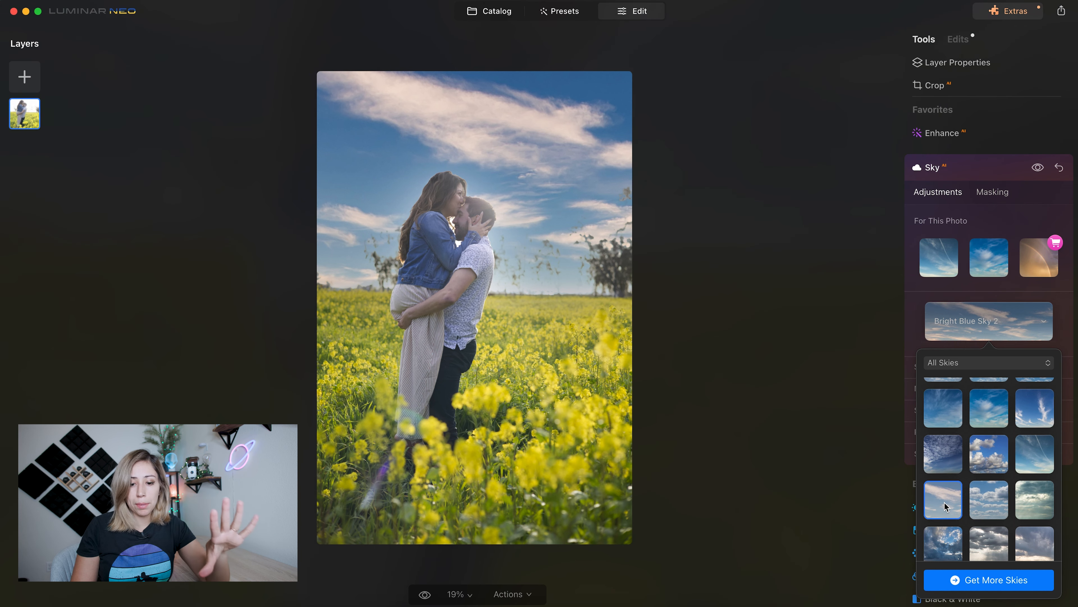
{"action": "left_click", "coordinate": [970, 220]}
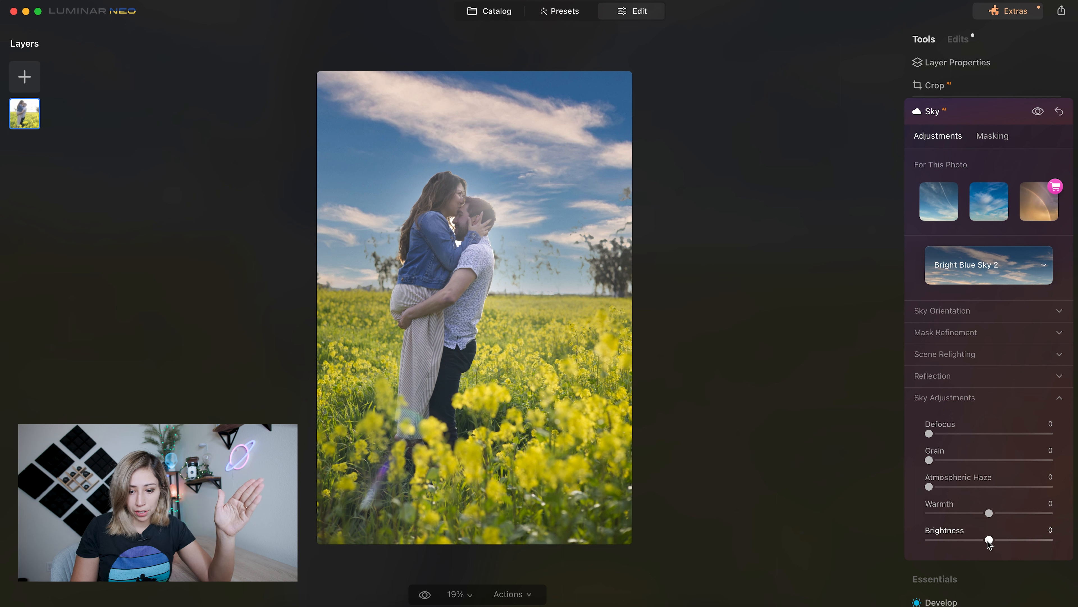
- Adjust the new sky with Brightness 100, Warmth 29 and Atmospheric Haze 73
{"action": "left_click_drag", "start_coordinate": [989, 543], "coordinate": [1043, 542]}
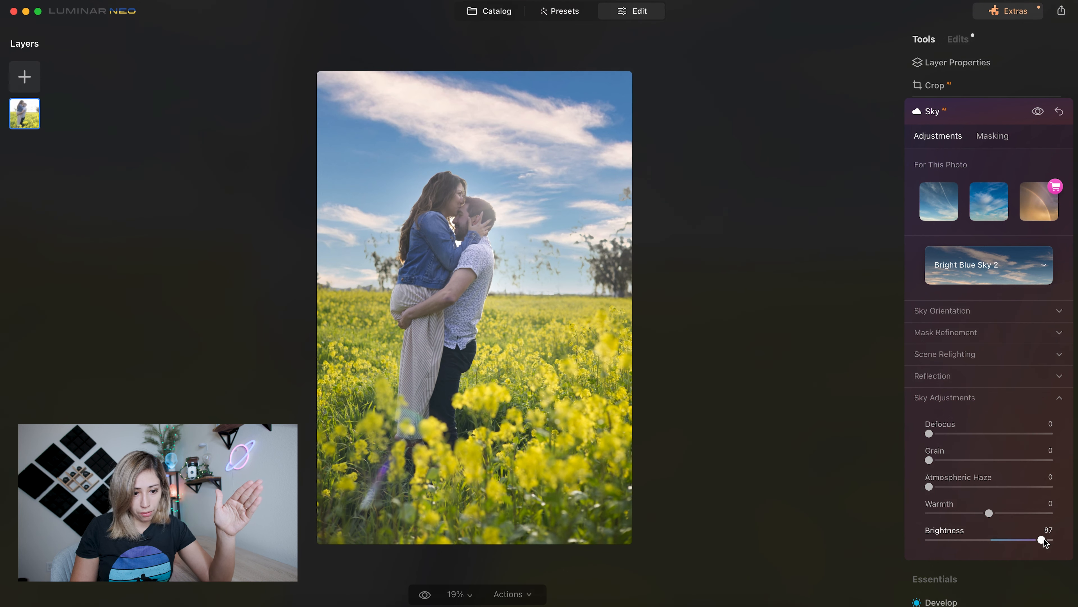
{"action": "left_click_drag", "start_coordinate": [1043, 542], "coordinate": [1051, 542]}
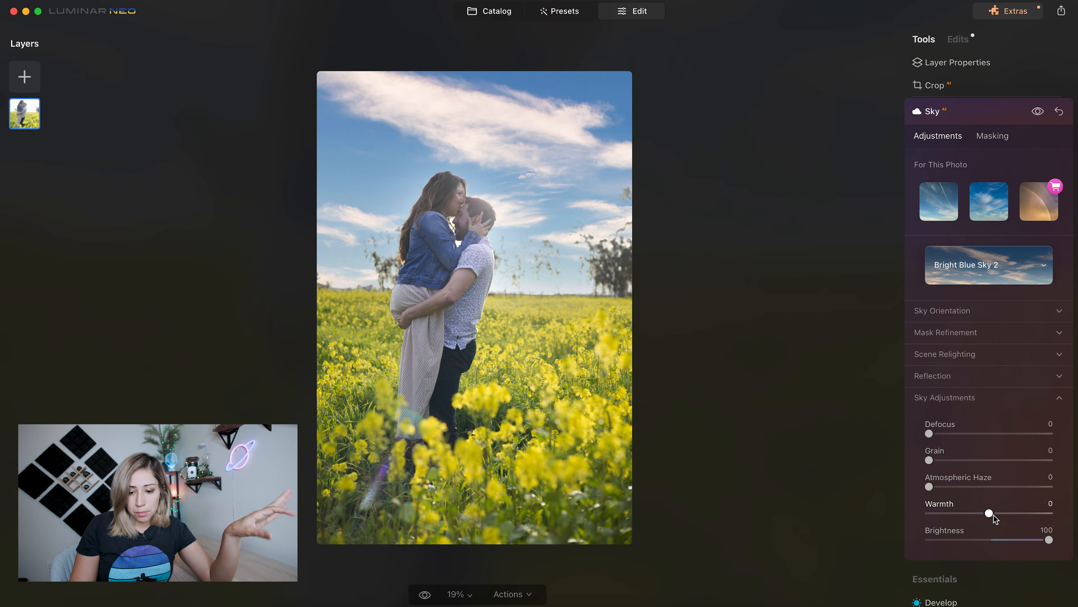
{"action": "mouse_move", "coordinate": [989, 513]}
{"action": "left_mouse_down"}
{"action": "mouse_move", "coordinate": [1011, 516]}
{"action": "mouse_move", "coordinate": [956, 519]}
{"action": "mouse_move", "coordinate": [1008, 518]}
{"action": "left_mouse_up"}
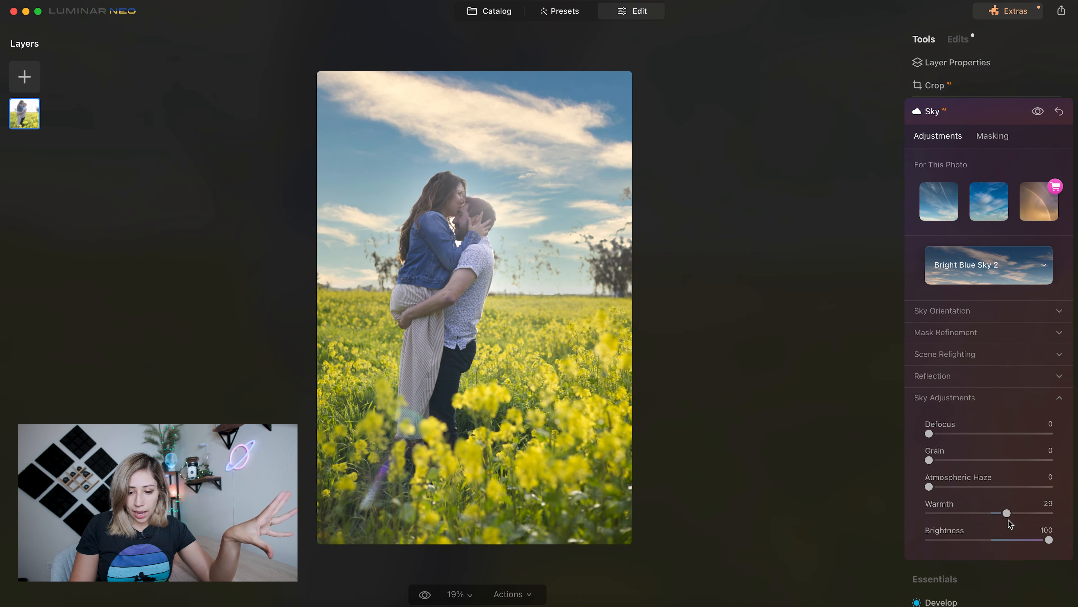
{"action": "left_click_drag", "start_coordinate": [934, 487], "coordinate": [1022, 498]}
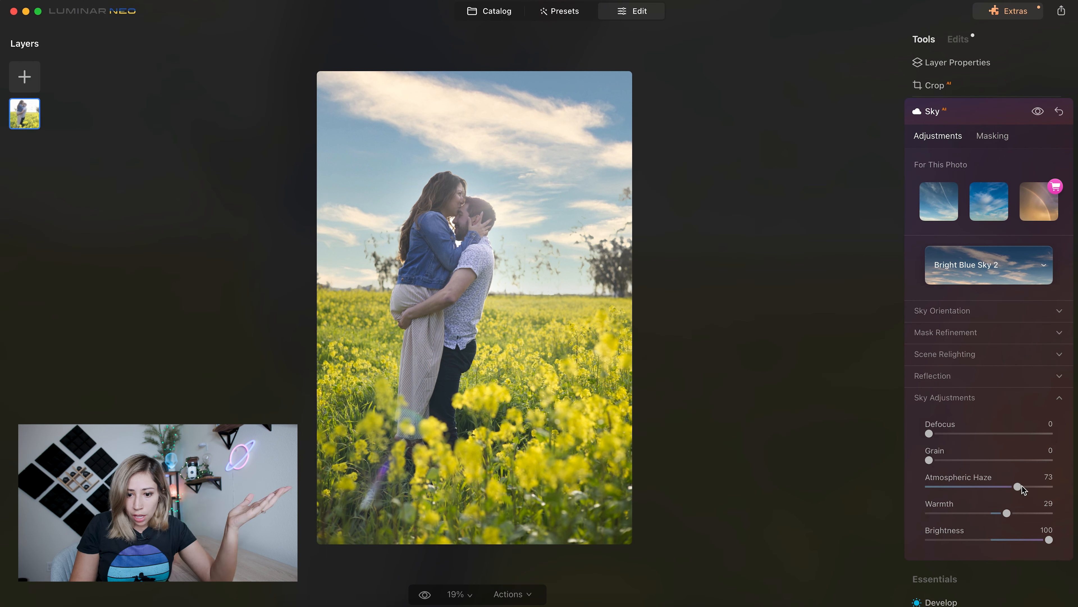
- Orient the sky with Horizon Position -3, Vertical Position -7 and Horizontal Position -3
{"action": "left_click", "coordinate": [1060, 321]}
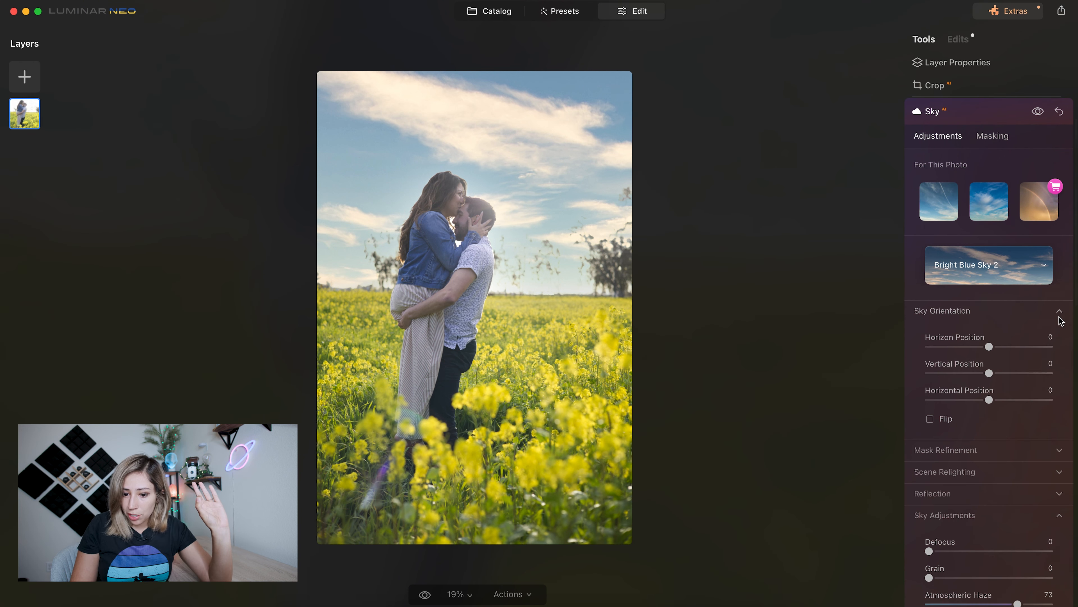
{"action": "mouse_move", "coordinate": [988, 347]}
{"action": "left_mouse_down"}
{"action": "mouse_move", "coordinate": [987, 399]}
{"action": "mouse_move", "coordinate": [987, 347]}
{"action": "left_mouse_up"}
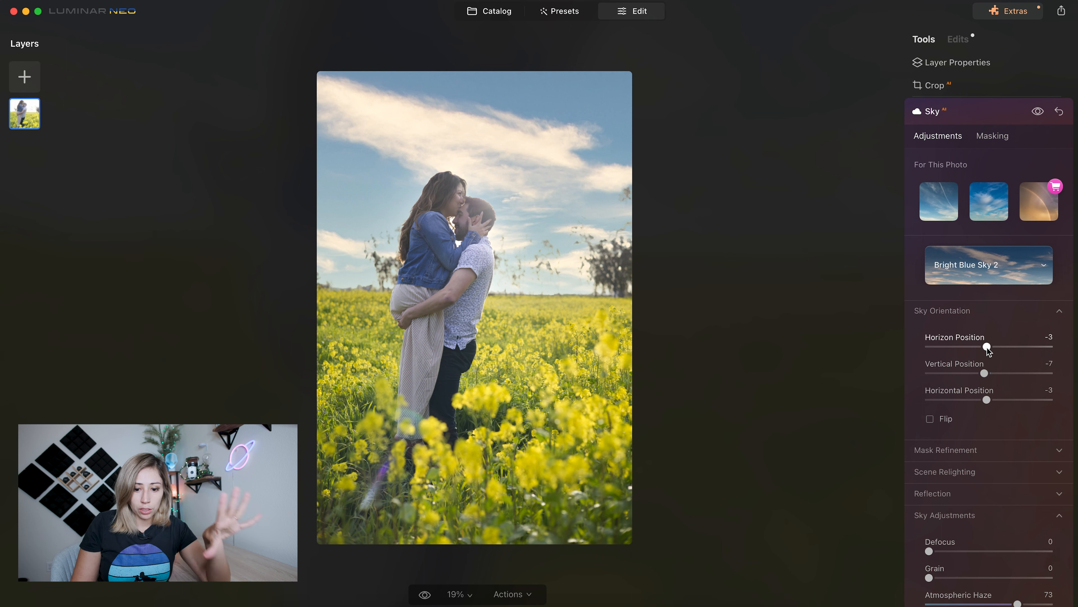
- Try flipping the replacement sky horizontally, then restore its original direction
{"action": "left_click", "coordinate": [930, 418]}
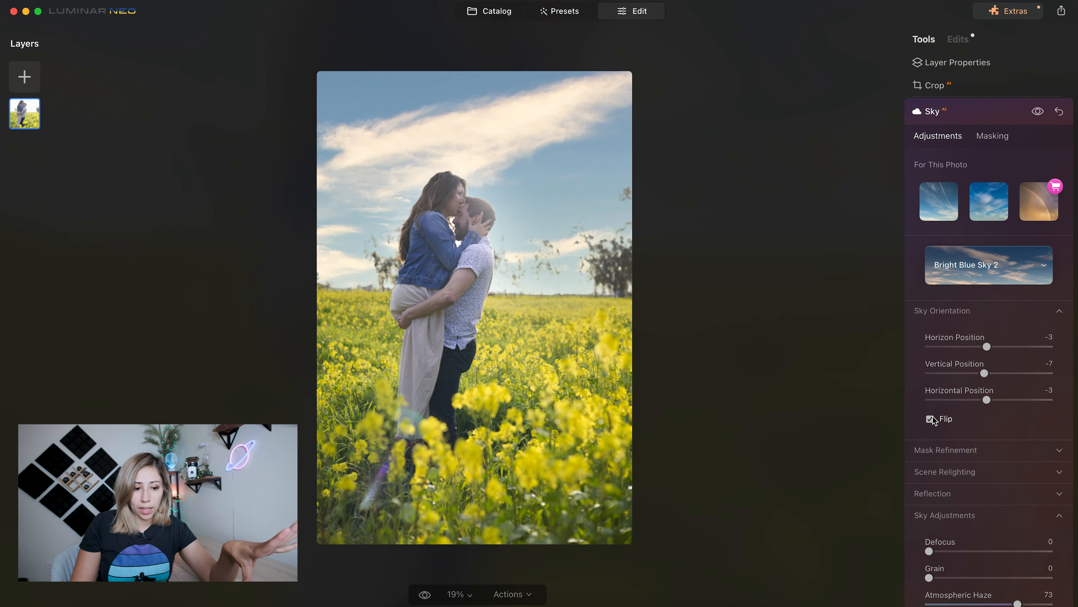
{"action": "left_click", "coordinate": [930, 418]}
{"action": "left_click", "coordinate": [930, 418]}
{"action": "left_click", "coordinate": [929, 418]}
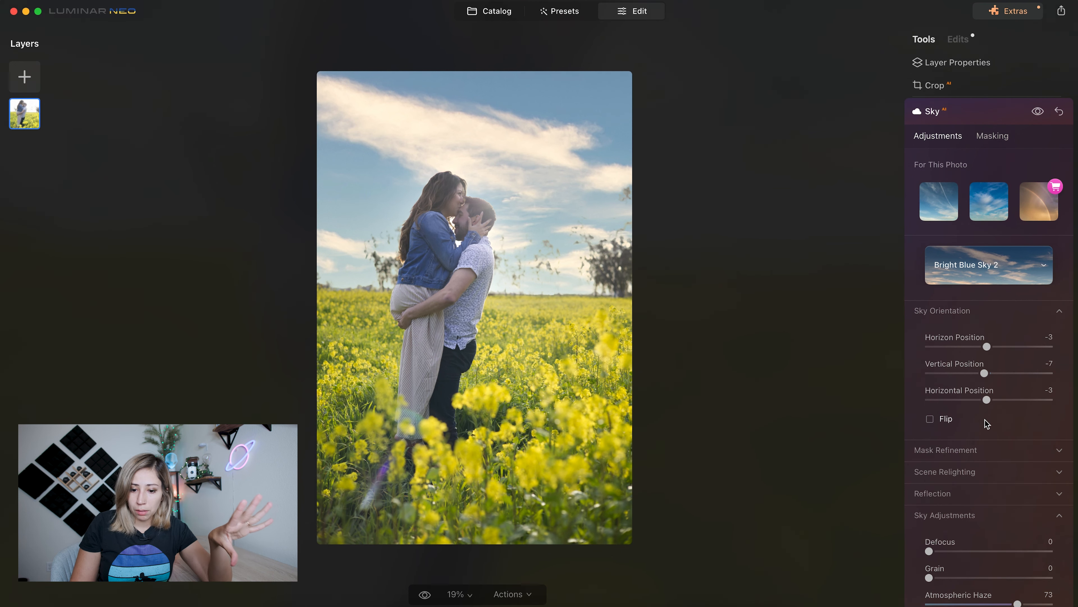
{"action": "left_click", "coordinate": [1059, 312]}
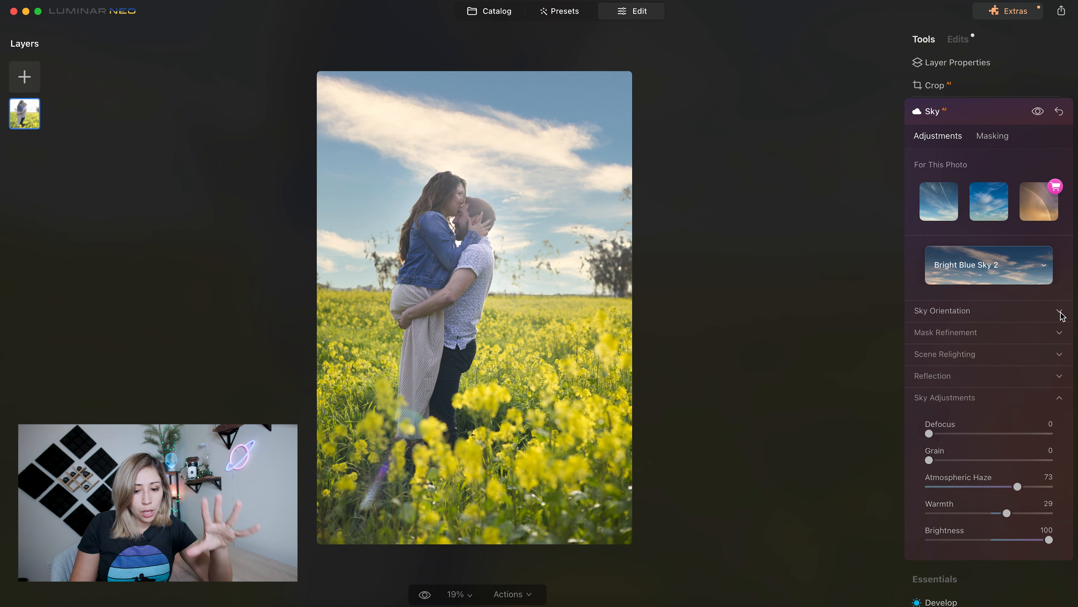
- Set the sky's scene Relight Strength to 17 and compare the edited photo with the original
{"action": "left_click", "coordinate": [1058, 354]}
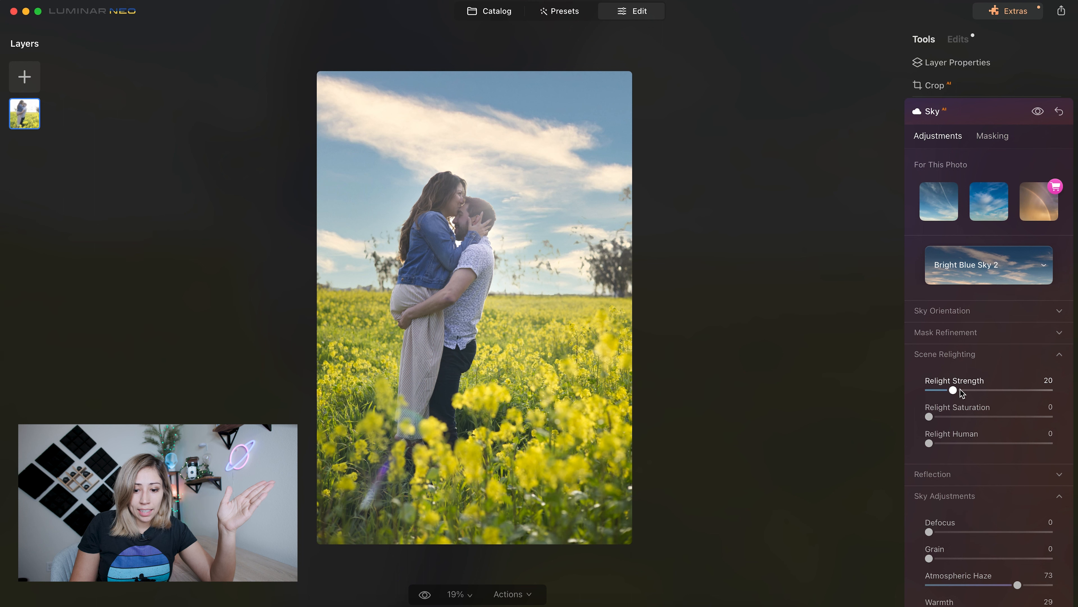
{"action": "left_click_drag", "start_coordinate": [954, 391], "coordinate": [777, 415]}
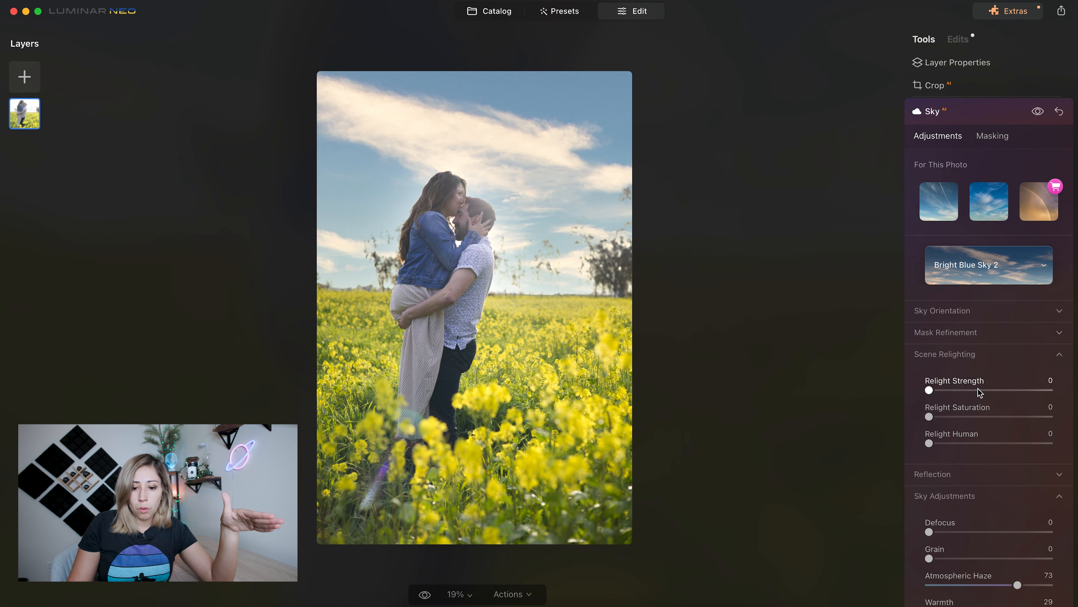
{"action": "left_click", "coordinate": [953, 391]}
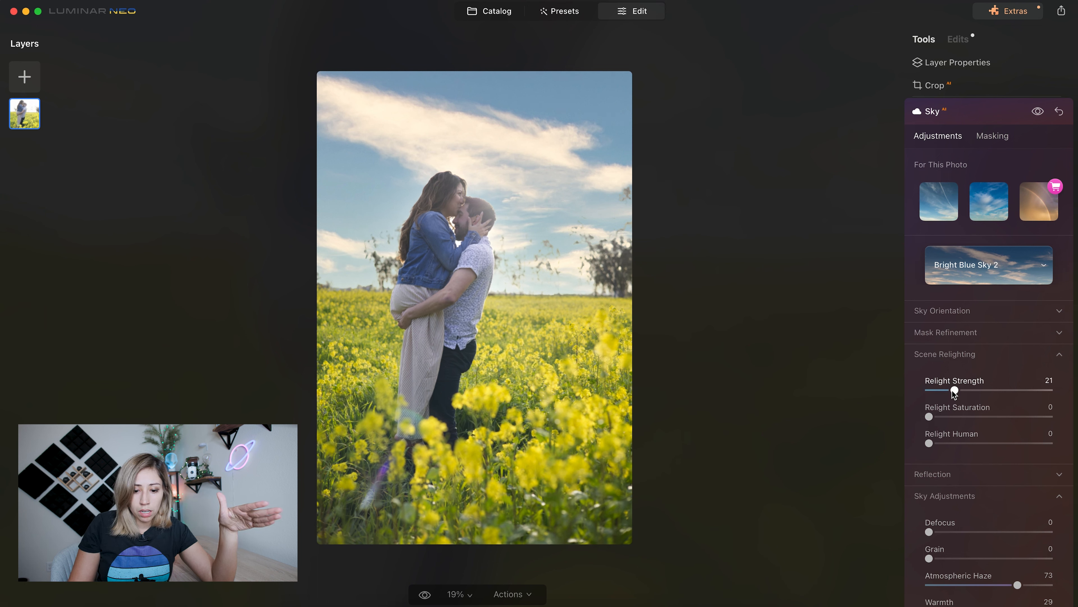
{"action": "left_click_drag", "start_coordinate": [953, 391], "coordinate": [1064, 407]}
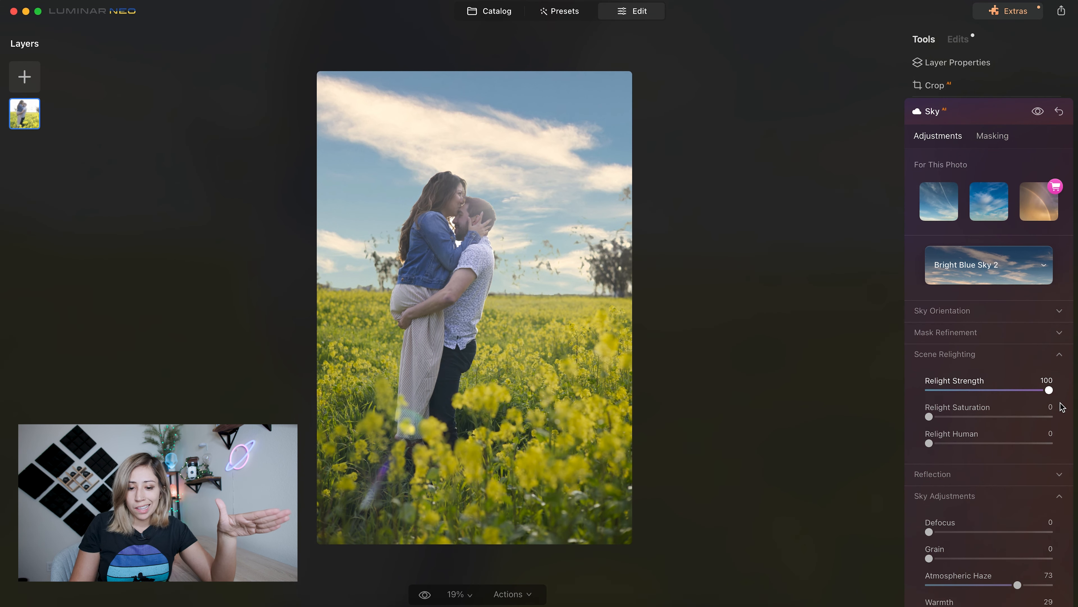
{"action": "left_click_drag", "start_coordinate": [1003, 392], "coordinate": [949, 391]}
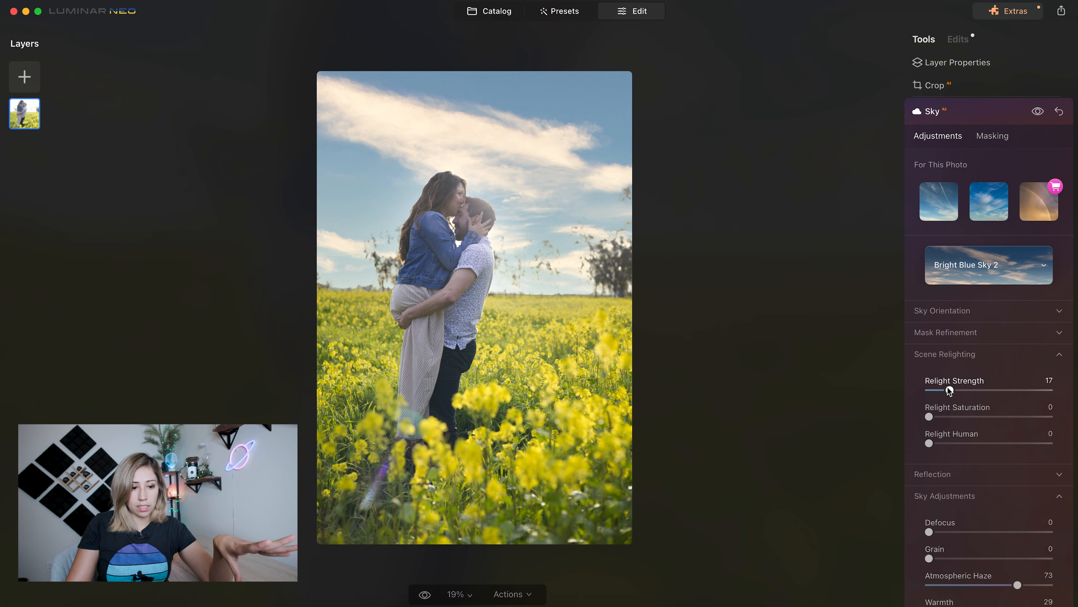
{"action": "key", "text": "backslash"}
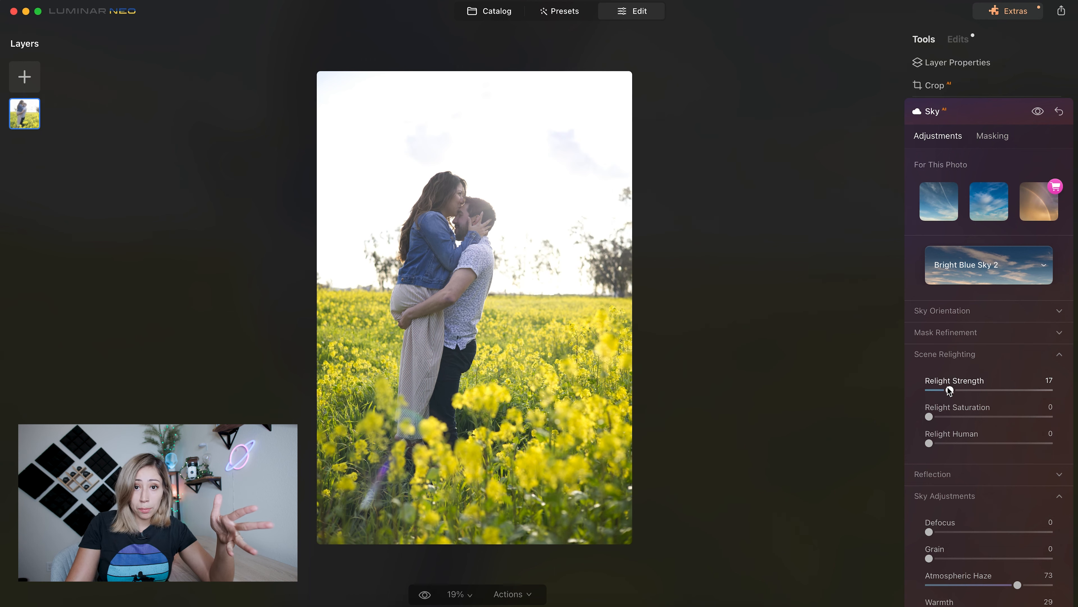
{"action": "key", "text": "backslash"}
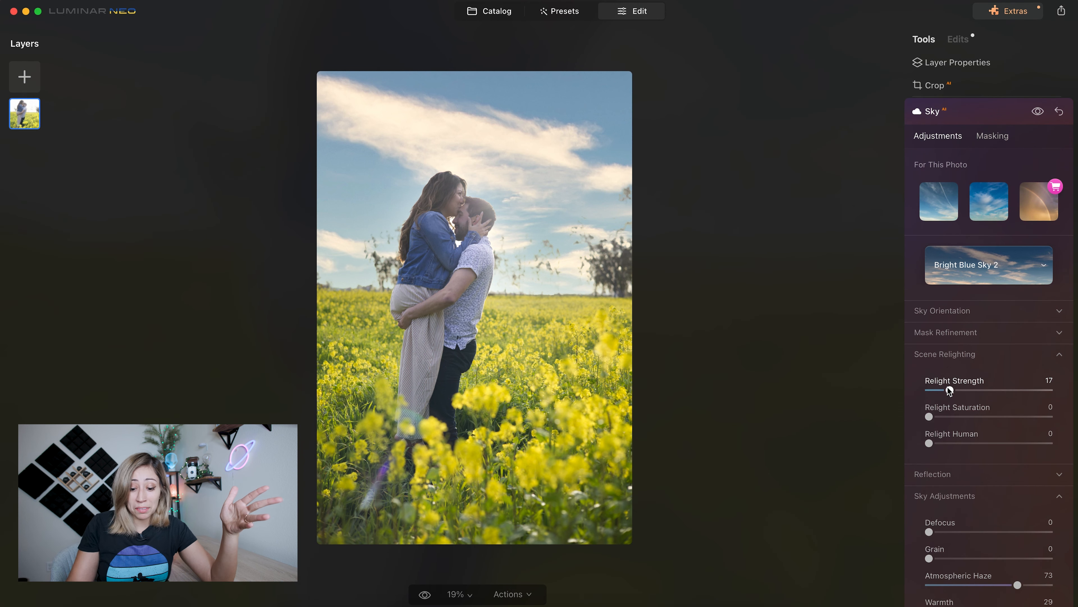
{"action": "left_click", "coordinate": [942, 111]}
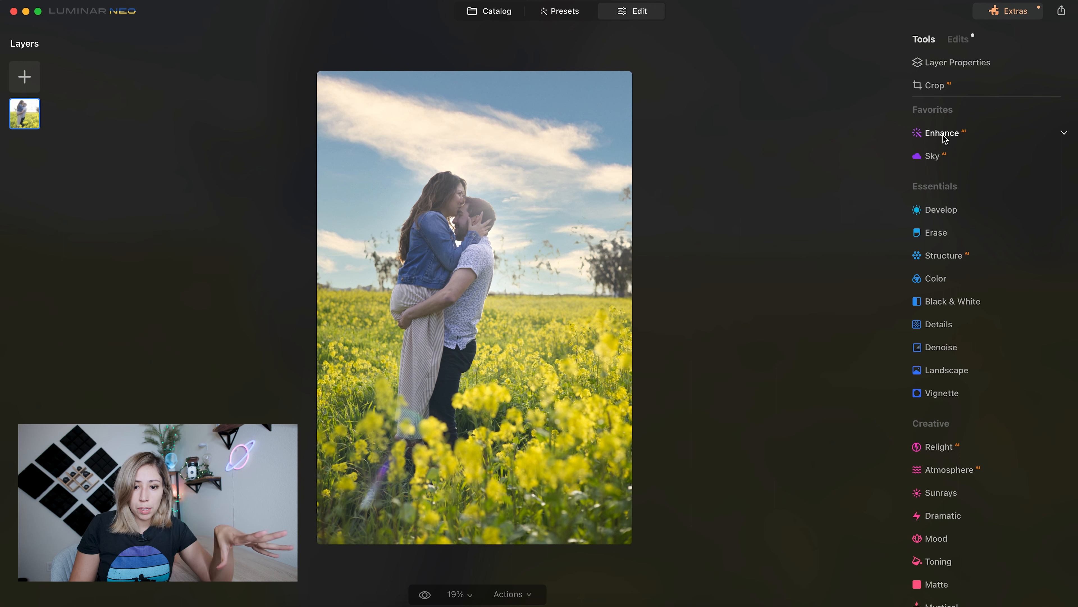
- Apply Enhance AI to the photo with Accent 12 and Sky Enhancer 15
{"action": "left_click", "coordinate": [943, 134]}
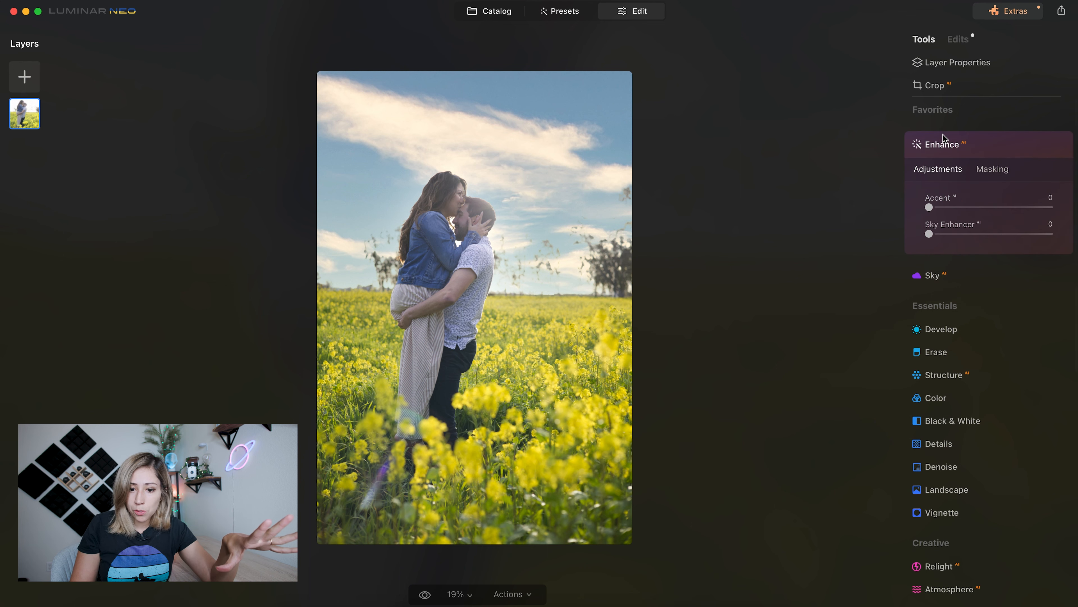
{"action": "left_click_drag", "start_coordinate": [929, 207], "coordinate": [1060, 229]}
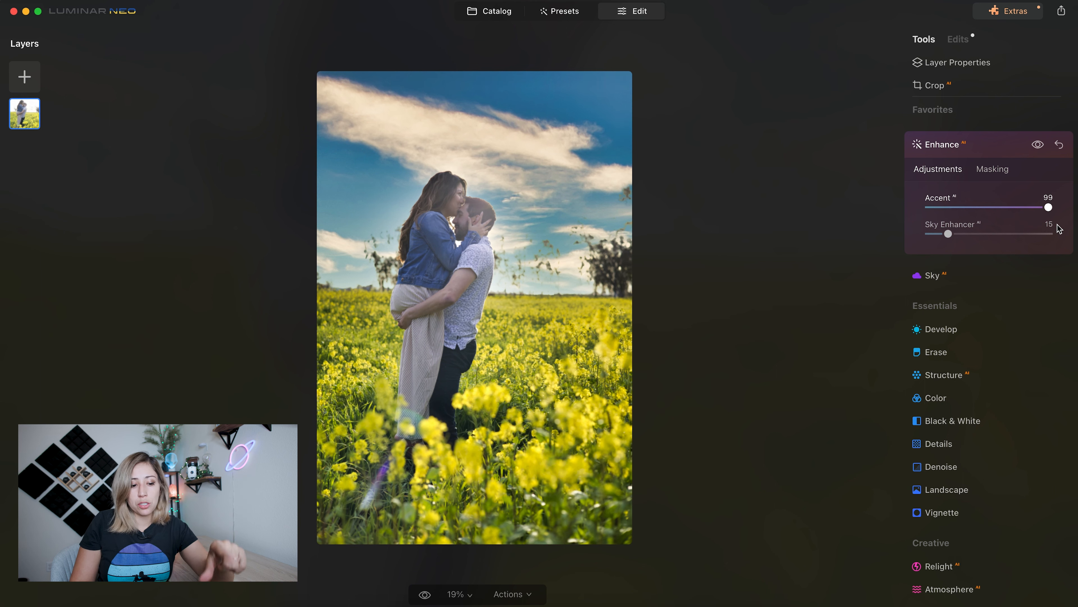
{"action": "left_click_drag", "start_coordinate": [1060, 229], "coordinate": [946, 211]}
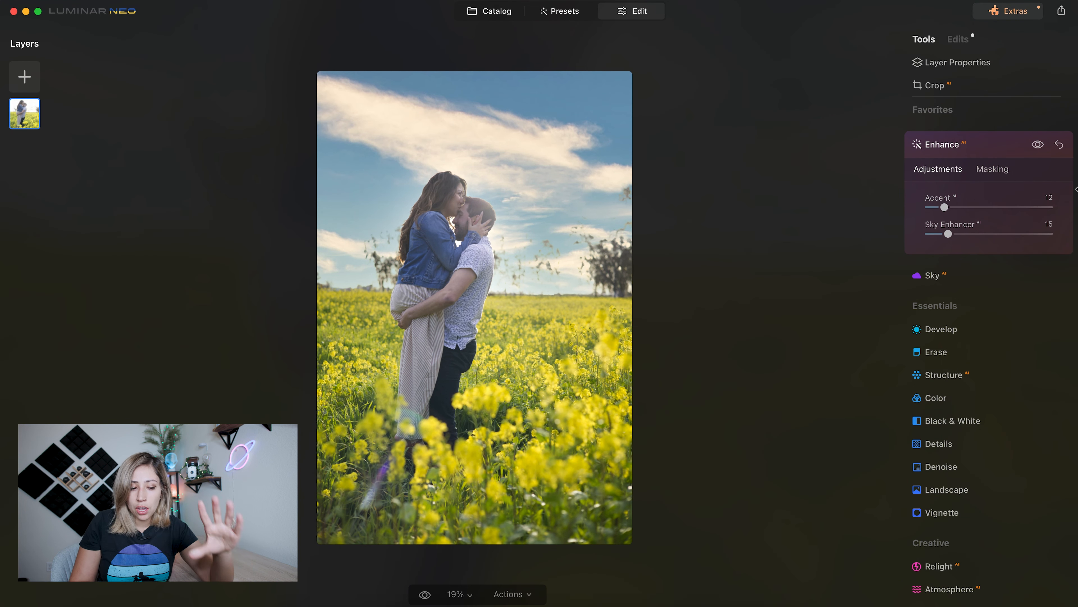
- Mask the Enhance AI effect with a linear gradient drawn at the horizon and set Accent to 33
{"action": "left_click", "coordinate": [1002, 173]}
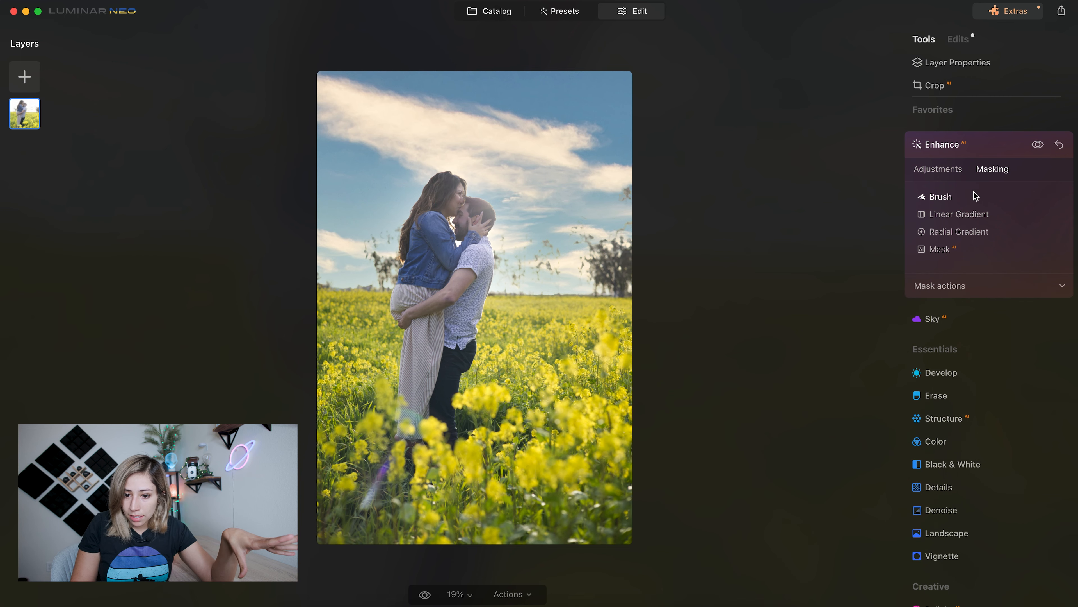
{"action": "left_click", "coordinate": [958, 217]}
{"action": "left_click_drag", "start_coordinate": [480, 286], "coordinate": [473, 230]}
{"action": "left_click", "coordinate": [927, 194]}
{"action": "left_click", "coordinate": [939, 170]}
{"action": "left_click", "coordinate": [1036, 146]}
{"action": "left_click", "coordinate": [1036, 146]}
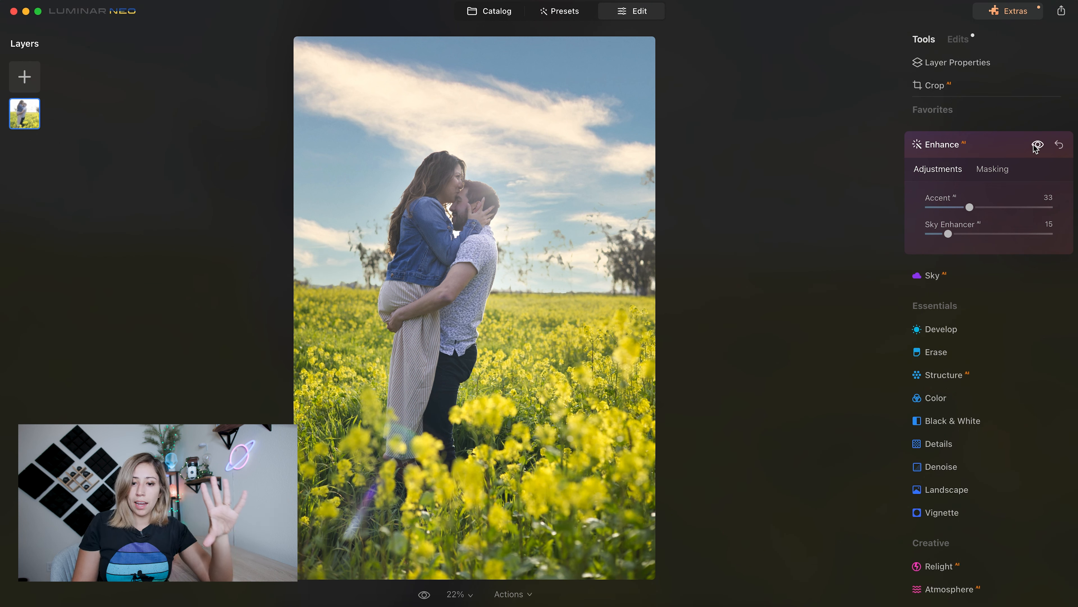
- Close Enhance AI and compare the edited photo with the original version
{"action": "left_click", "coordinate": [1002, 144]}
{"action": "key", "text": "backslash"}
{"action": "key", "text": "backslash"}
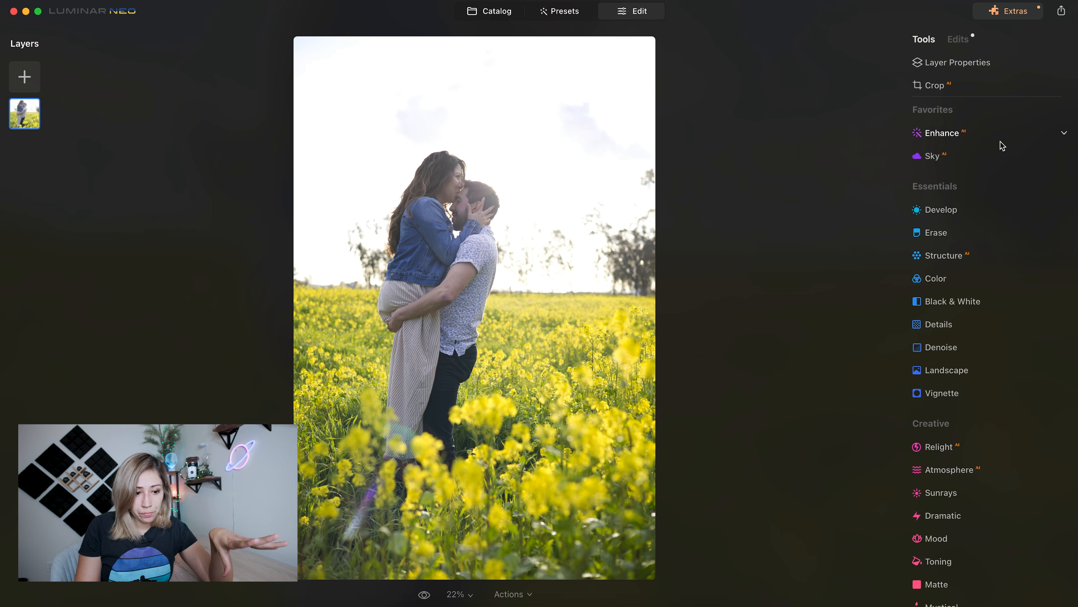
{"action": "key", "text": "backslash"}
{"action": "key", "text": "backslash"}
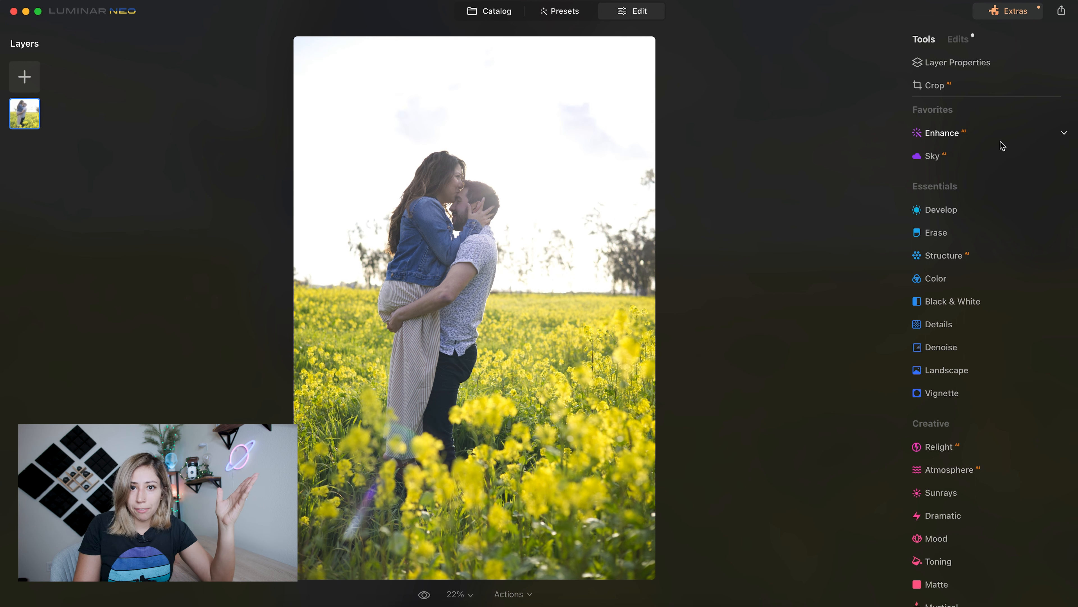
{"action": "key", "text": "backslash"}
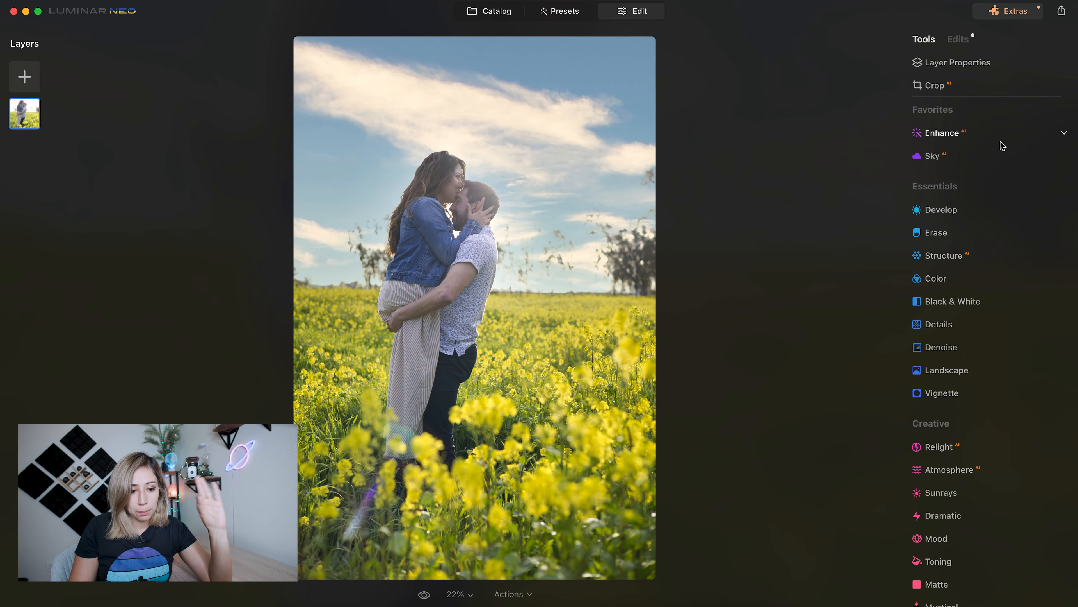
{"action": "scroll", "coordinate": [1007, 494], "scroll_direction": "down", "scroll_amount": 4}
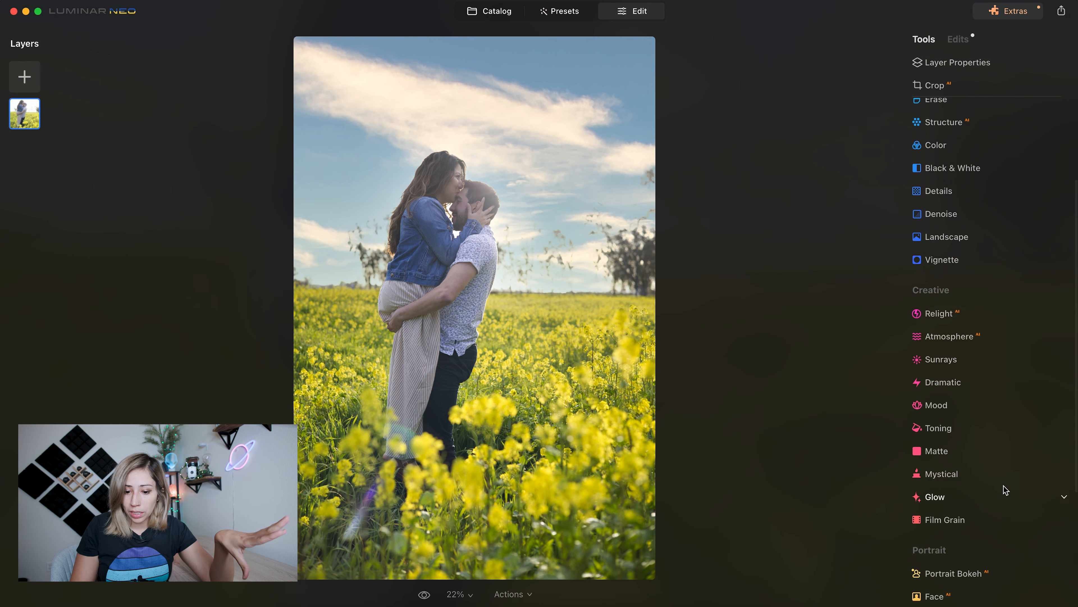
- Warm the photo's highlights with Toning, using Saturation 10 and Hue 43
{"action": "left_click", "coordinate": [966, 428]}
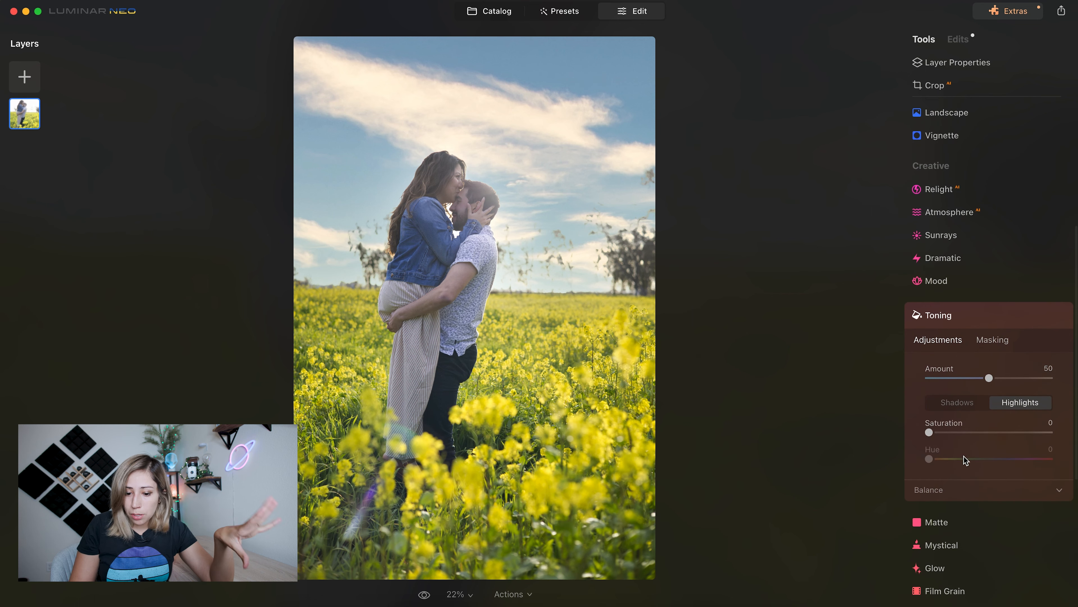
{"action": "left_click_drag", "start_coordinate": [932, 454], "coordinate": [943, 459]}
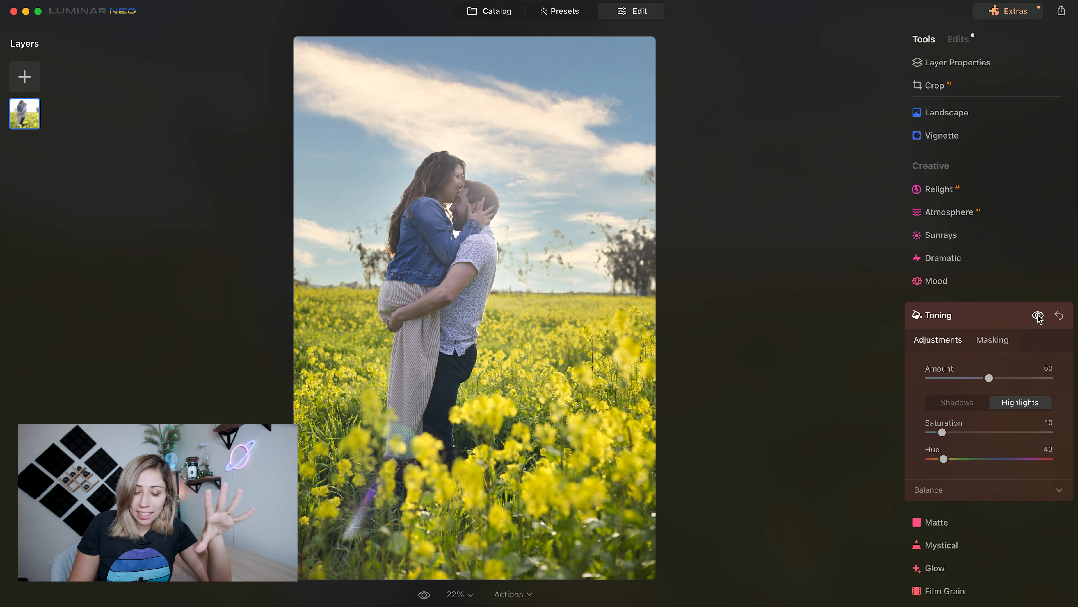
{"action": "left_click", "coordinate": [985, 314]}
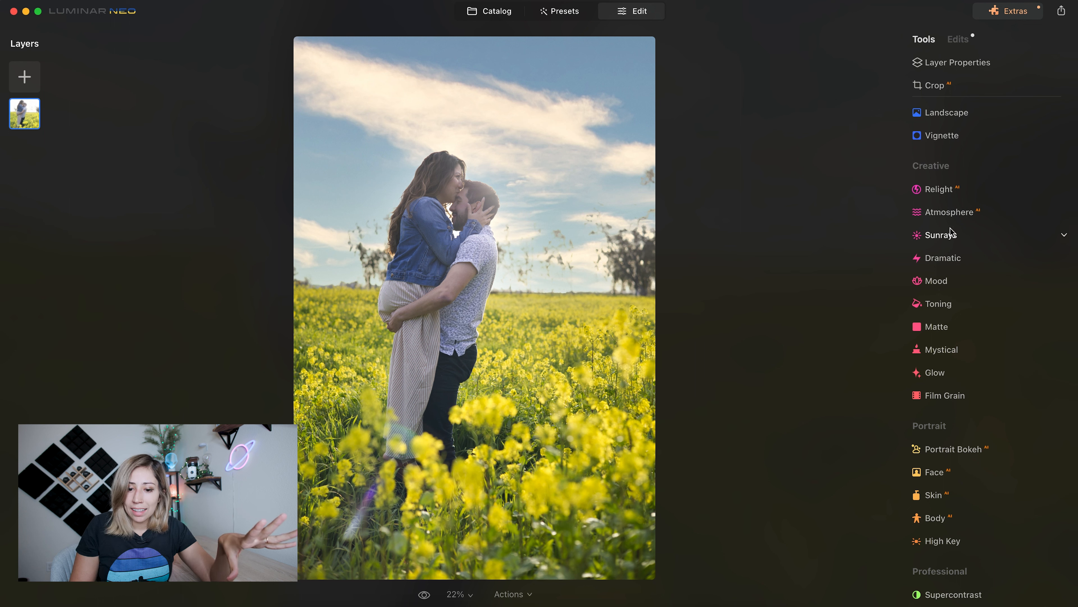
- Add Sunrays with the sun center placed just behind the man's neck and Amount at 24
{"action": "left_click", "coordinate": [947, 236]}
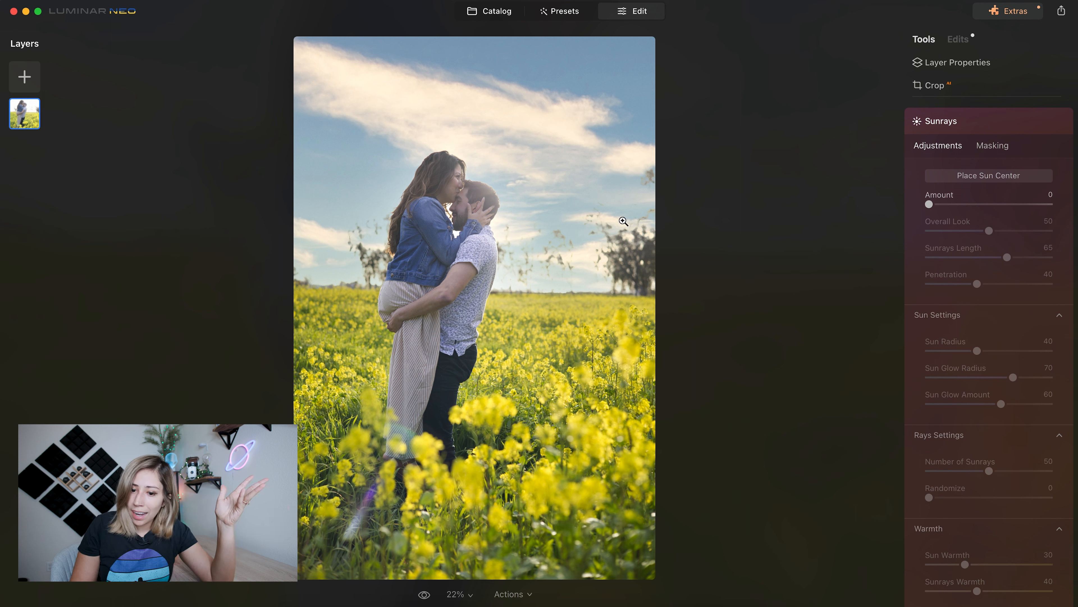
{"action": "left_click", "coordinate": [993, 177]}
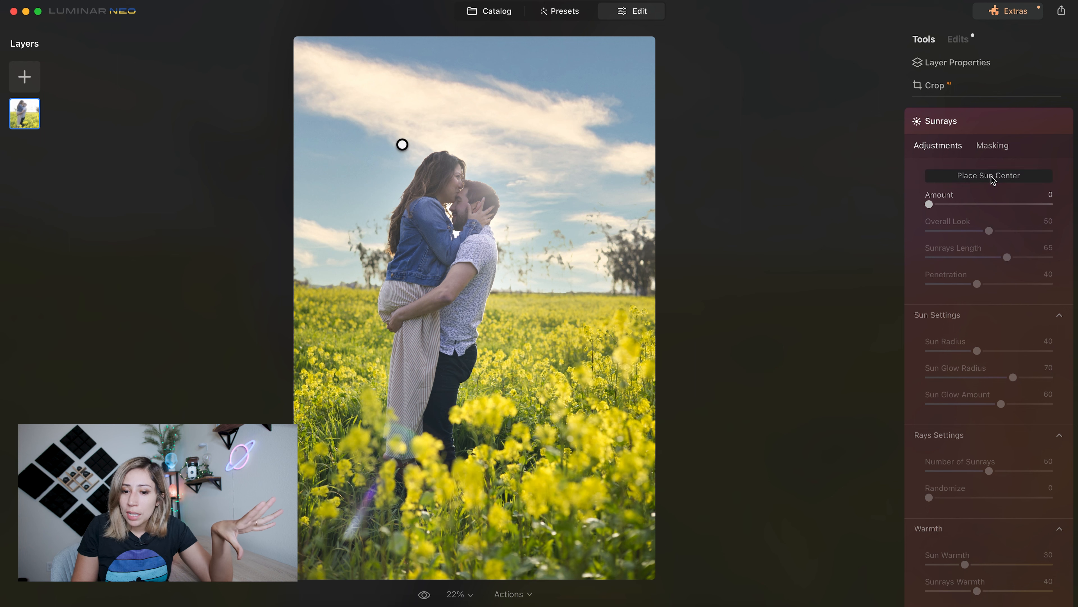
{"action": "mouse_move", "coordinate": [402, 144]}
{"action": "left_mouse_down"}
{"action": "mouse_move", "coordinate": [587, 169]}
{"action": "mouse_move", "coordinate": [503, 223]}
{"action": "left_mouse_up"}
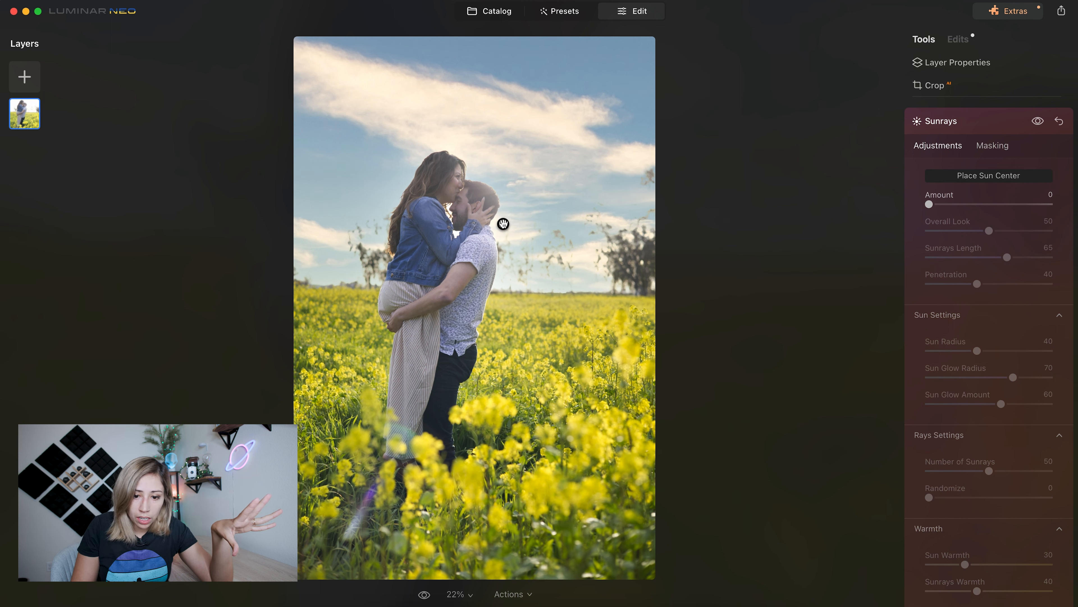
{"action": "left_click", "coordinate": [958, 204]}
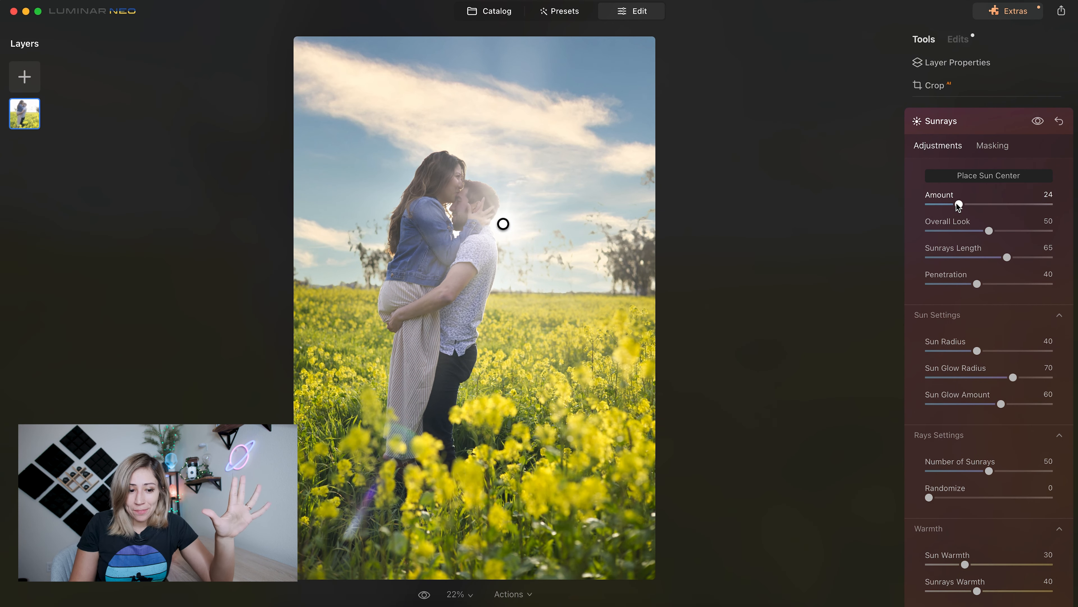
- Refine the Sunrays with Sun Warmth 67, Sunrays Warmth 64, Overall Look 70, Sunrays Length 86, Number of Sunrays 37 and Sun Radius 43
{"action": "scroll", "coordinate": [920, 543], "scroll_direction": "down", "scroll_amount": 2}
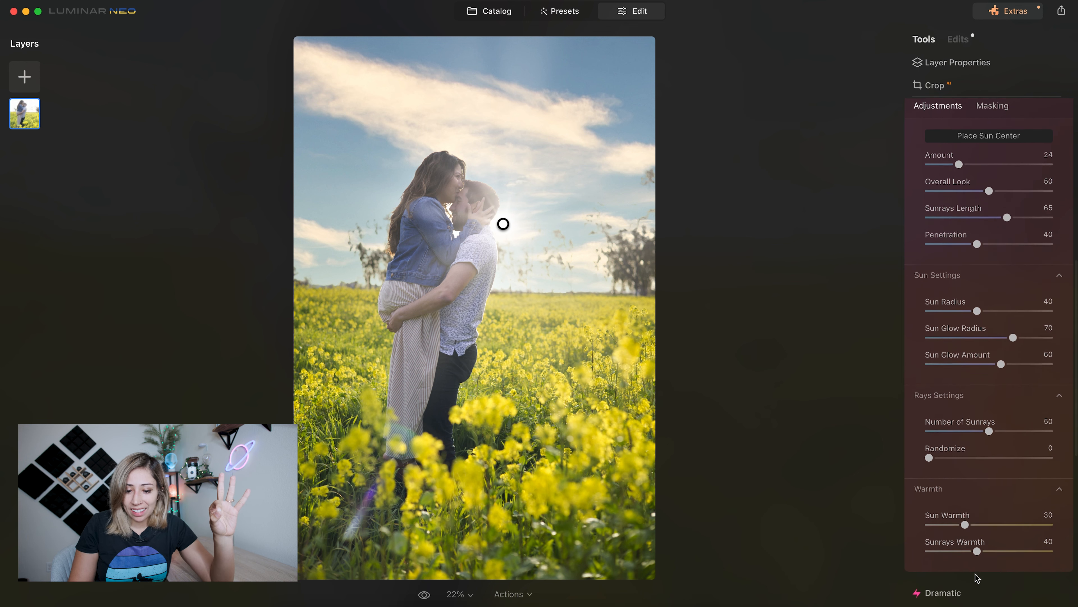
{"action": "left_click_drag", "start_coordinate": [965, 518], "coordinate": [1008, 547]}
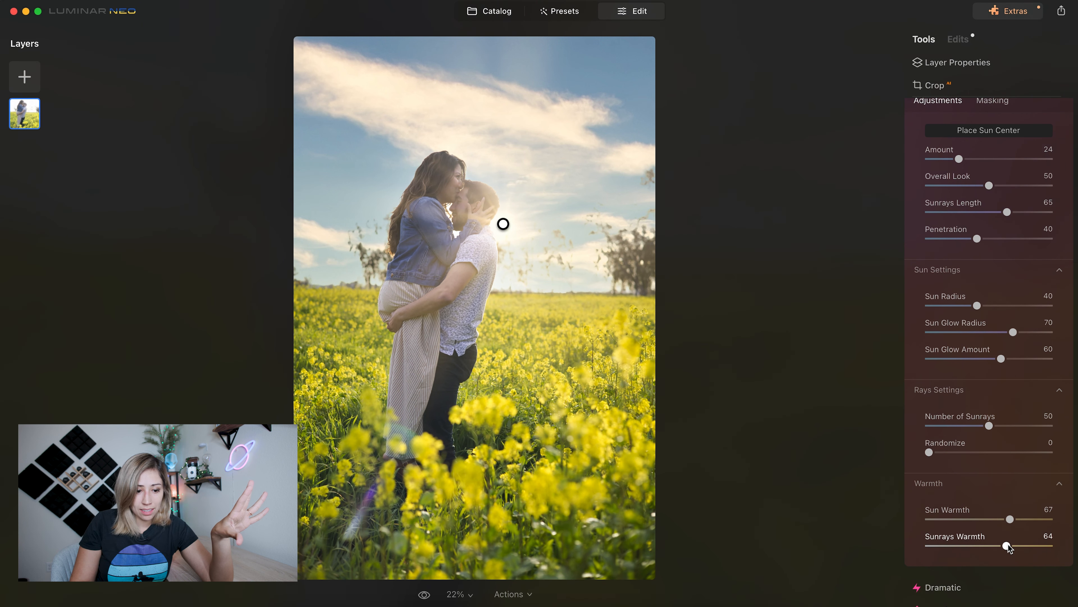
{"action": "left_click_drag", "start_coordinate": [1007, 212], "coordinate": [1014, 185]}
{"action": "left_click_drag", "start_coordinate": [989, 426], "coordinate": [974, 426]}
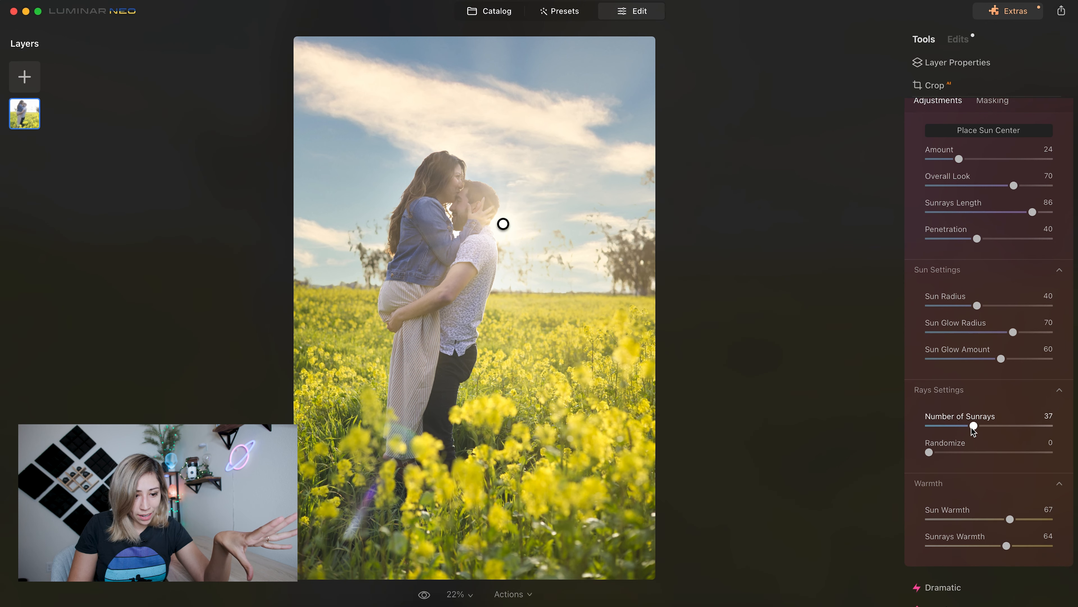
{"action": "scroll", "coordinate": [973, 429], "scroll_direction": "up", "scroll_amount": 2}
{"action": "mouse_move", "coordinate": [977, 341]}
{"action": "left_mouse_down"}
{"action": "mouse_move", "coordinate": [1012, 339]}
{"action": "mouse_move", "coordinate": [983, 345]}
{"action": "left_mouse_up"}
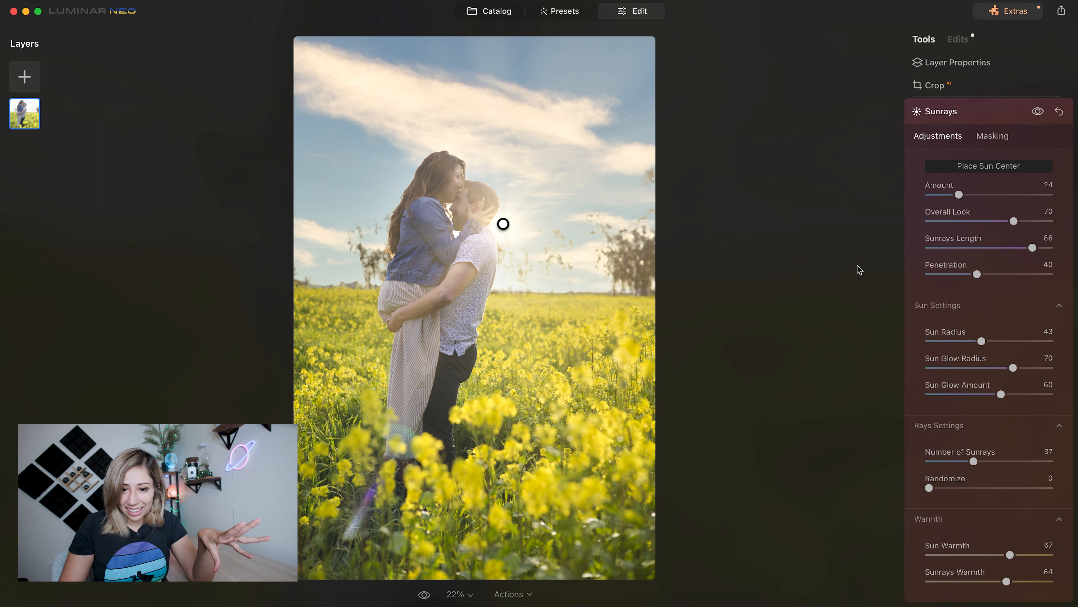
{"action": "left_click", "coordinate": [957, 115]}
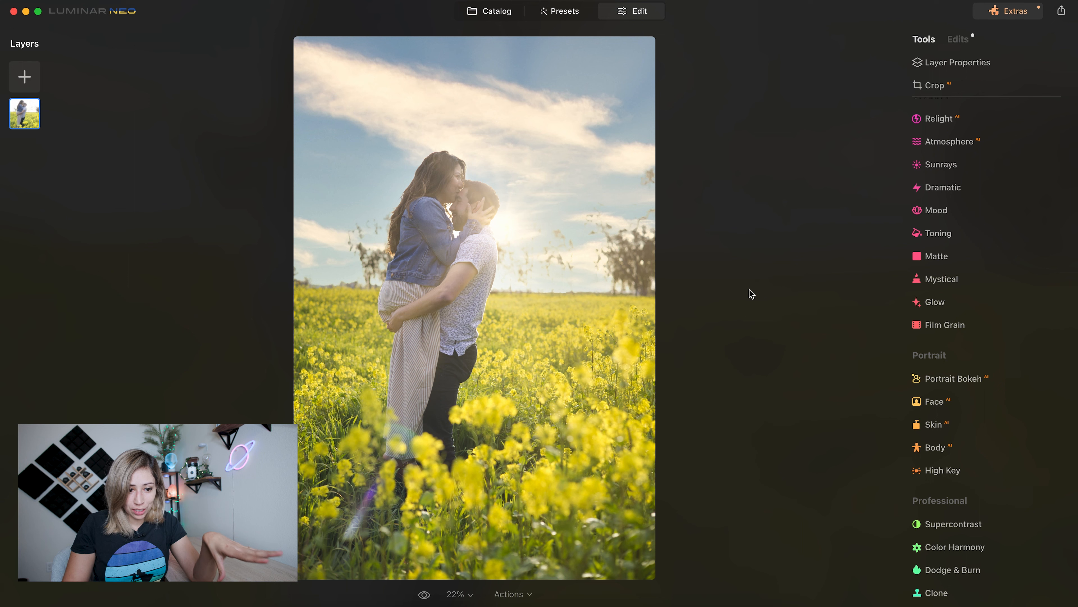
- Compare the edited couple photo with the original several times, including at a reduced view size
{"action": "key", "text": "backslash"}
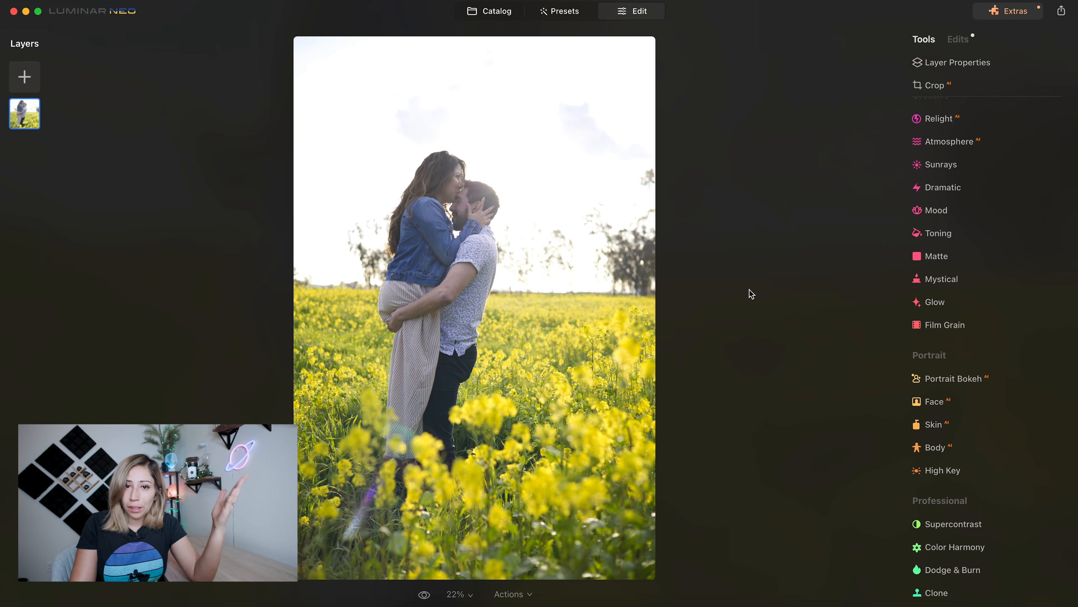
{"action": "key", "text": "backslash"}
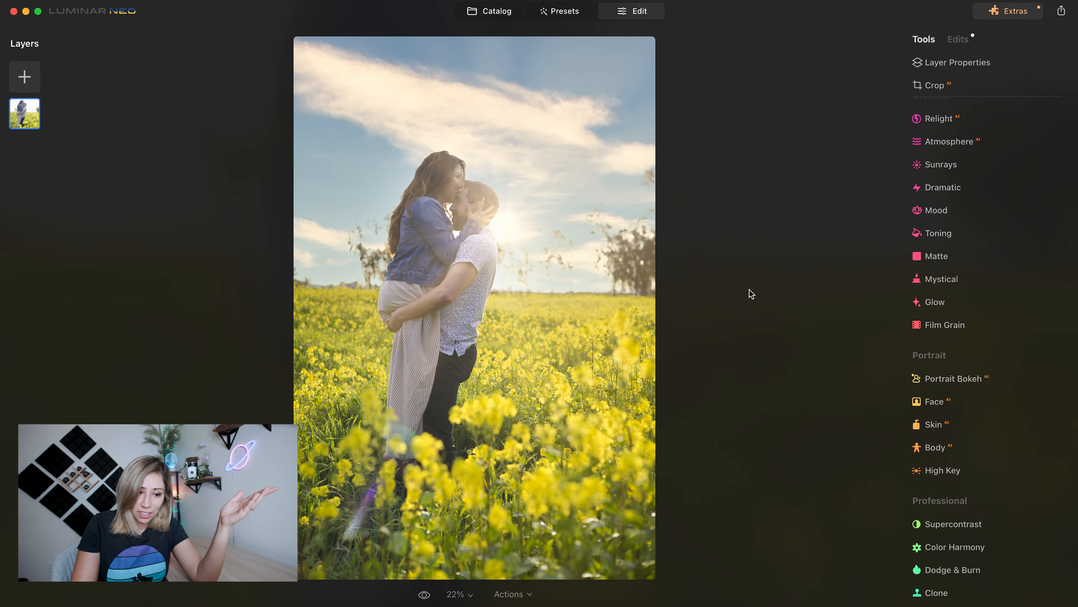
{"action": "key", "text": "backslash"}
{"action": "key", "text": "backslash"}
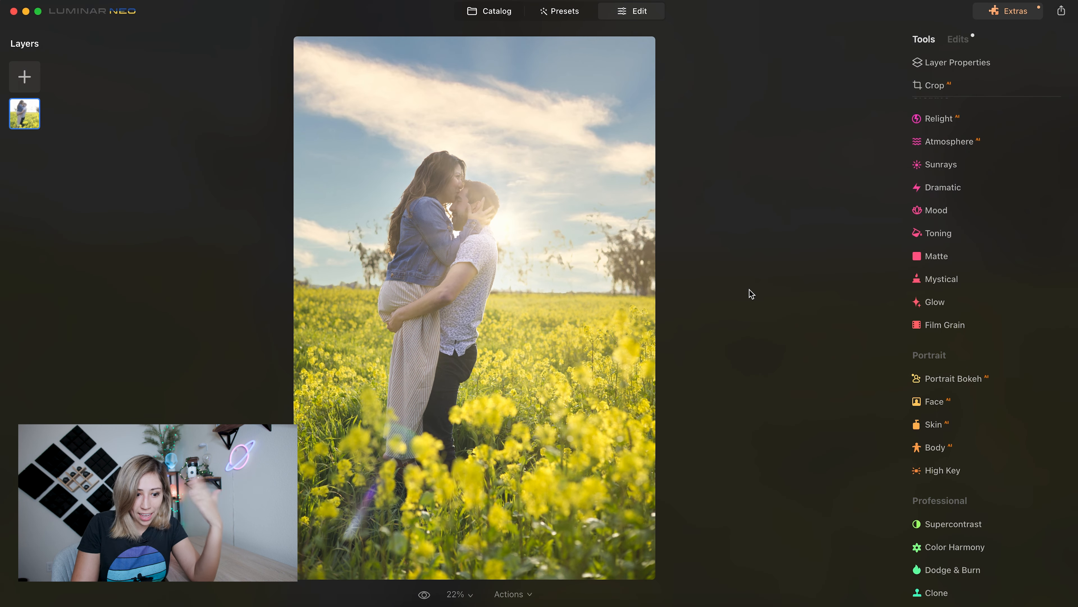
{"action": "key", "text": "backslash"}
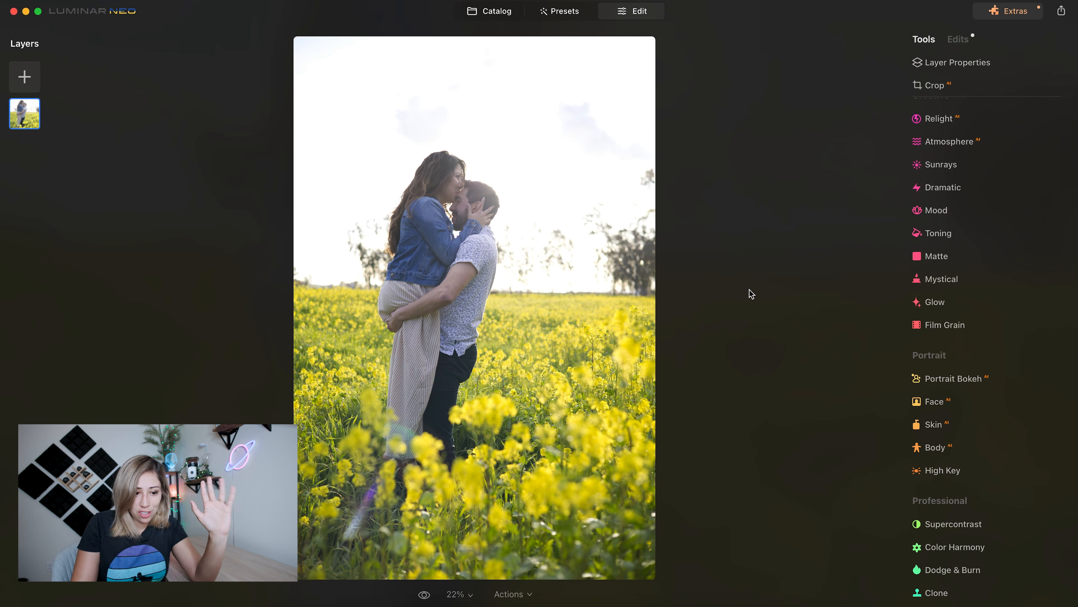
{"action": "key", "text": "backslash"}
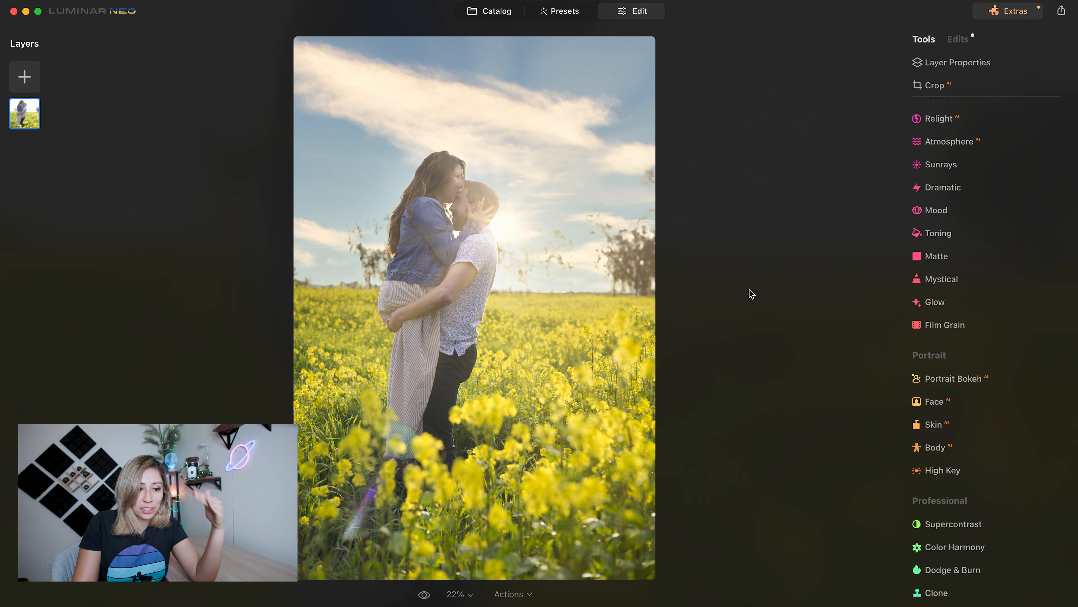
{"action": "key", "text": "backslash"}
{"action": "key", "text": "backslash"}
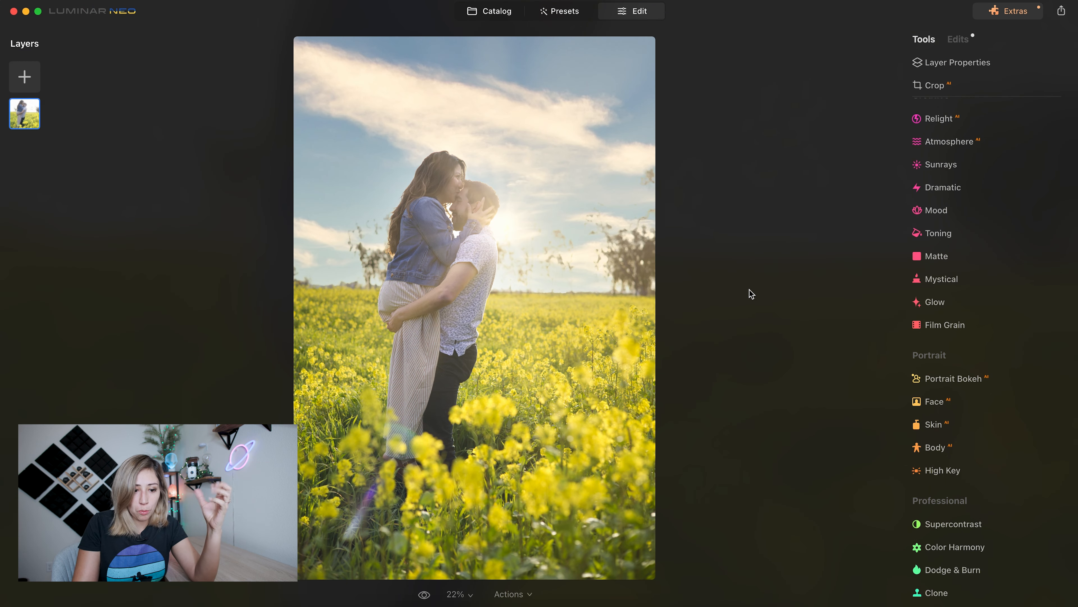
{"action": "key", "text": "backslash"}
{"action": "key", "text": "backslash"}
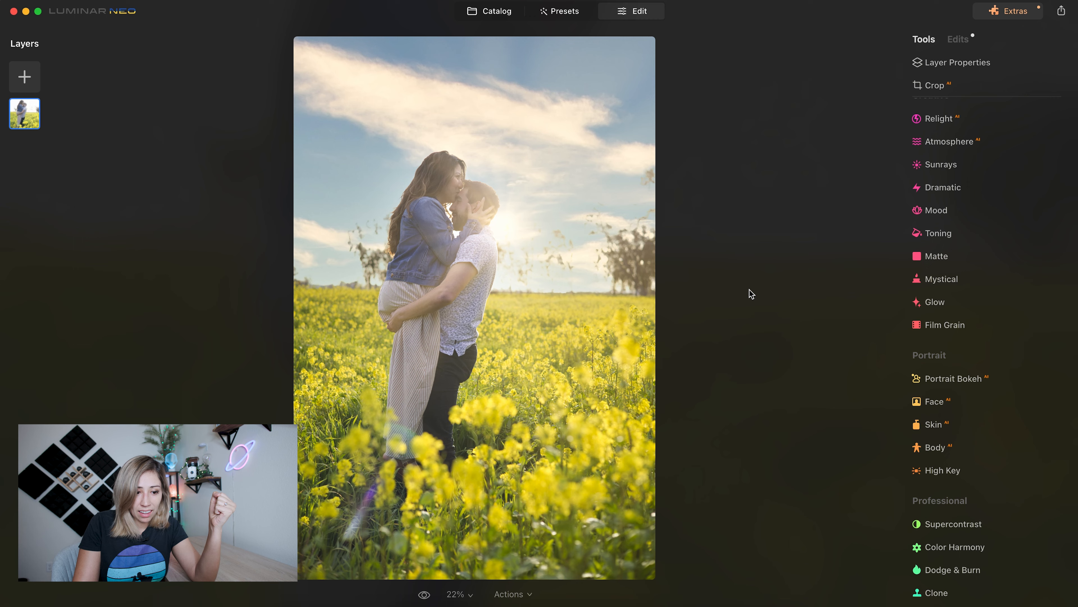
{"action": "key", "text": "super+minus"}
{"action": "key", "text": "super+minus"}
{"action": "key", "text": "super+equal"}
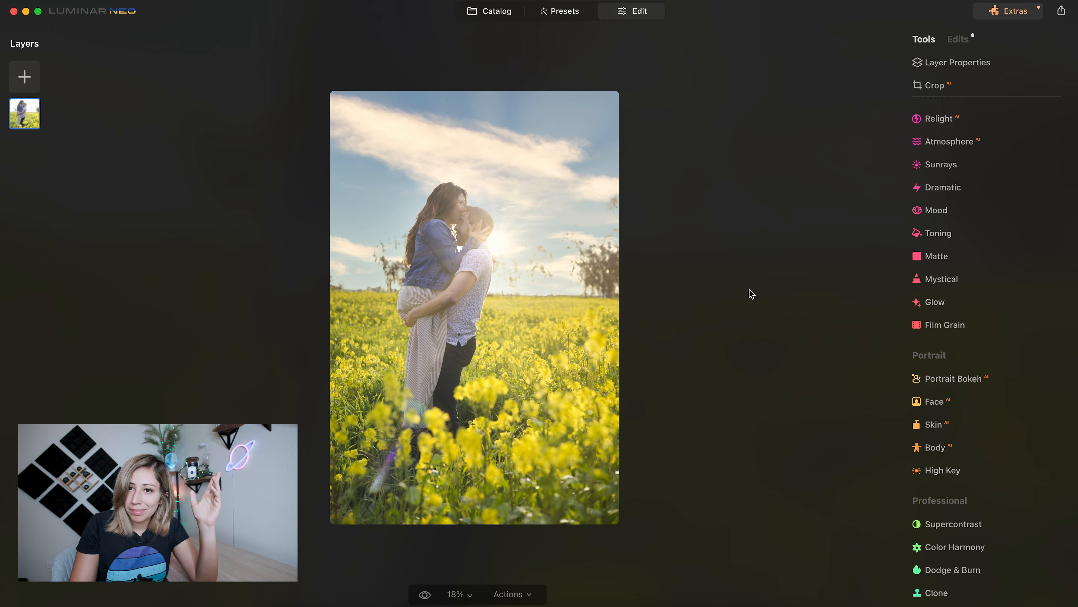
{"action": "key", "text": "backslash"}
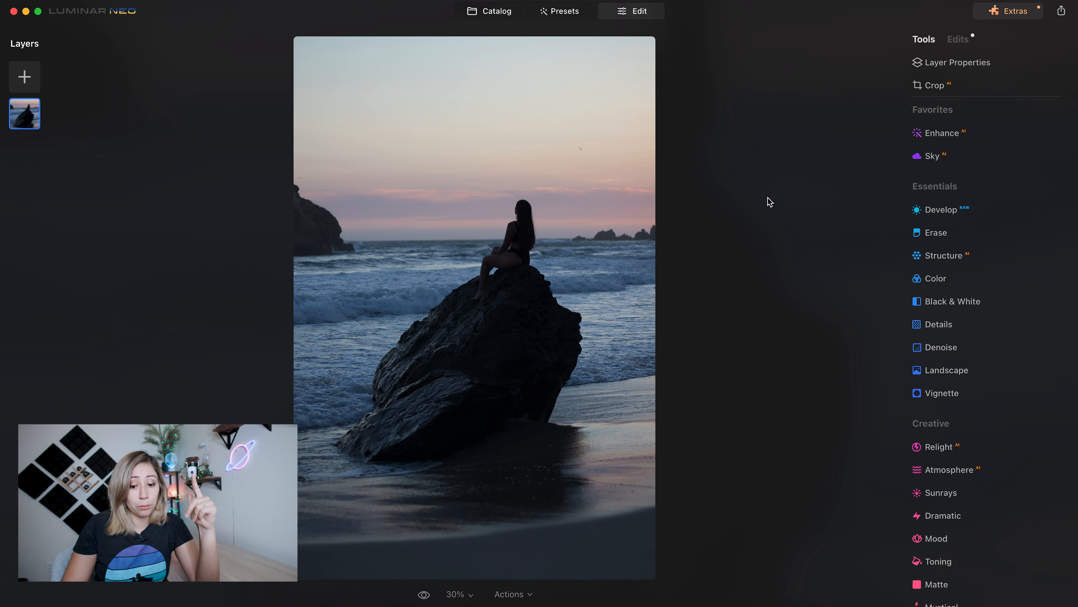
- Relight the foreground of the beach portrait with Brightness Near at 82
{"action": "left_click", "coordinate": [939, 447]}
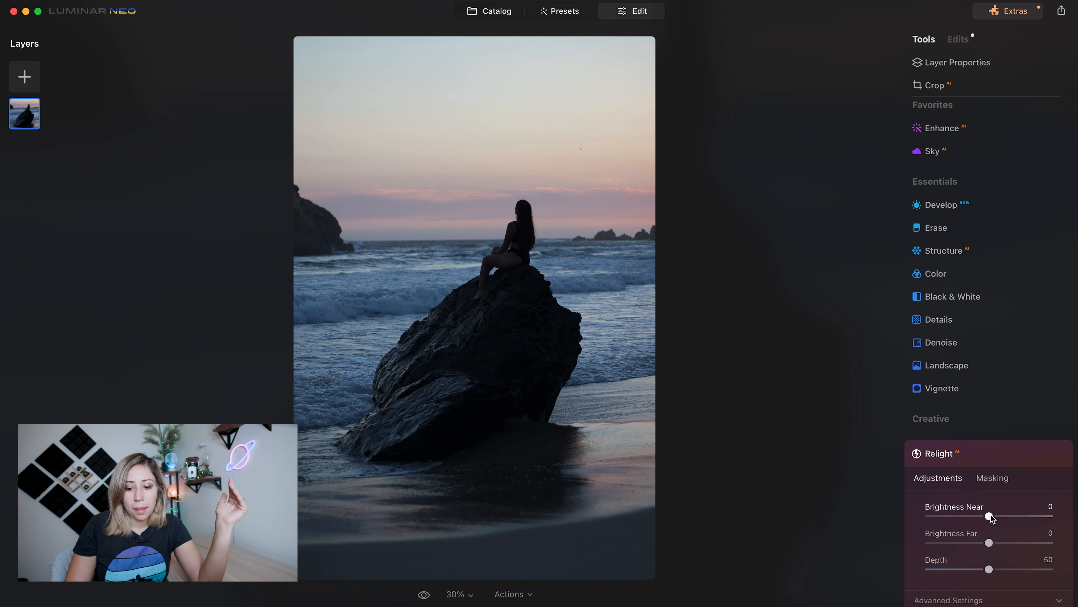
{"action": "left_click_drag", "start_coordinate": [990, 516], "coordinate": [1049, 516]}
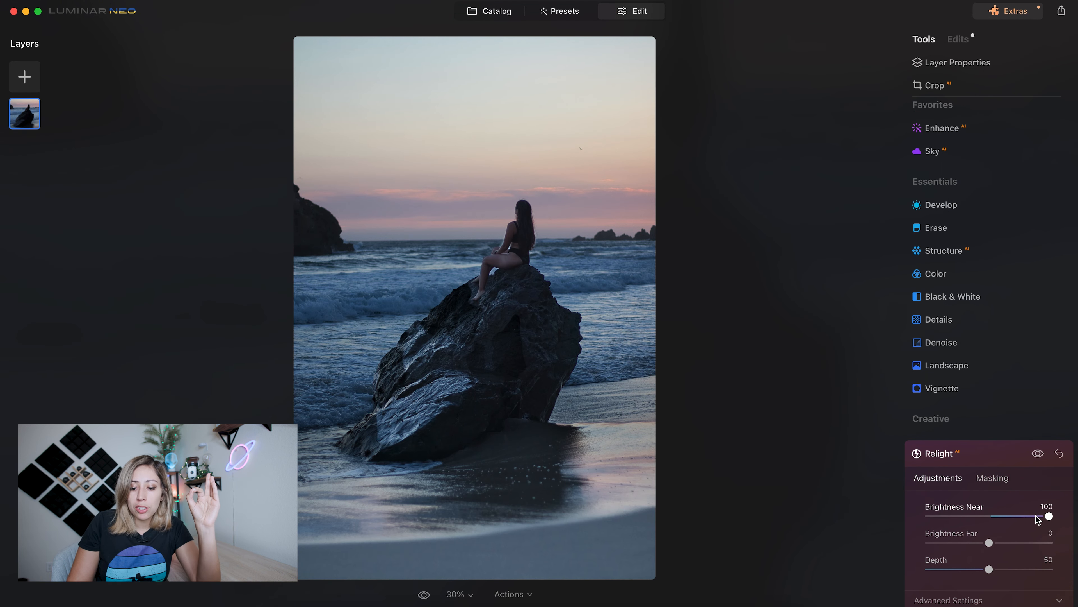
{"action": "left_click", "coordinate": [1037, 516]}
{"action": "left_click_drag", "start_coordinate": [1037, 519], "coordinate": [1039, 518]}
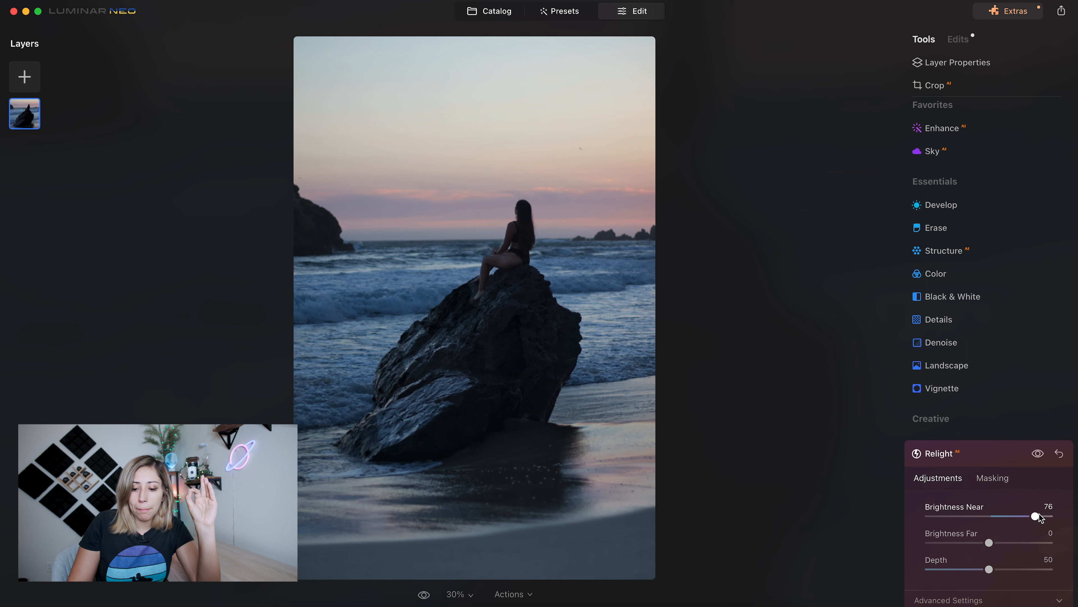
{"action": "double_click", "coordinate": [1038, 515]}
{"action": "left_click", "coordinate": [1041, 517]}
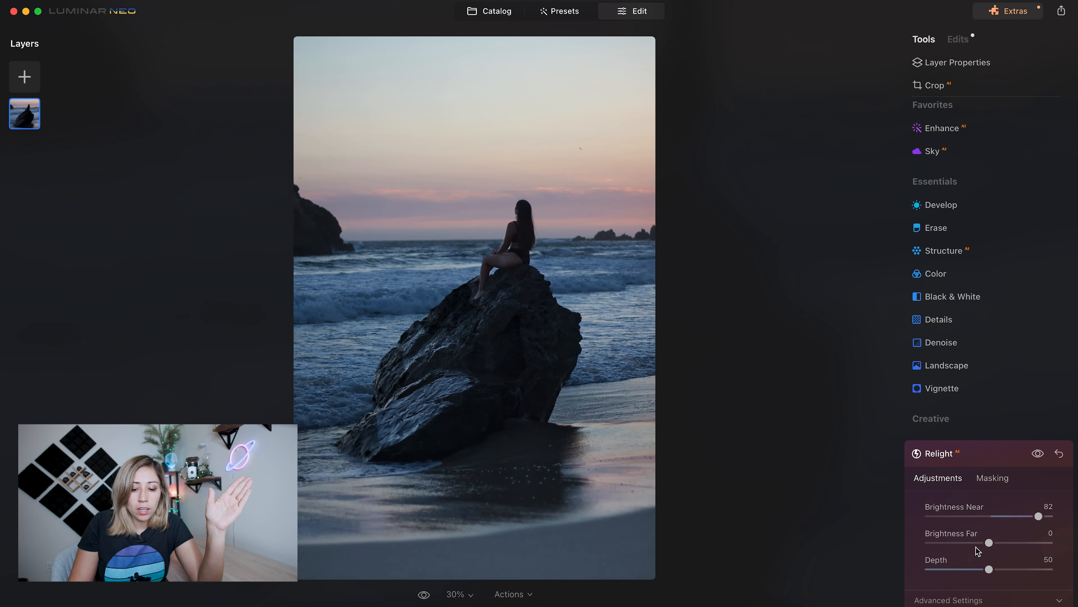
- Set Relight's Brightness Far to 16 and Depth to 69, and compare the photo with its original
{"action": "left_click_drag", "start_coordinate": [987, 543], "coordinate": [931, 547]}
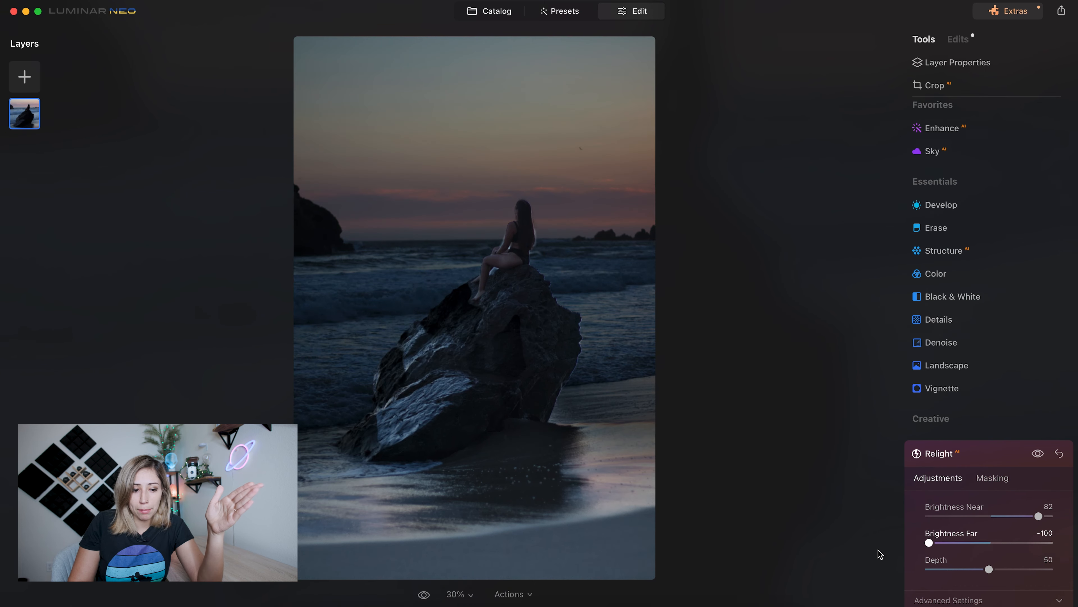
{"action": "left_click_drag", "start_coordinate": [929, 548], "coordinate": [1002, 548]}
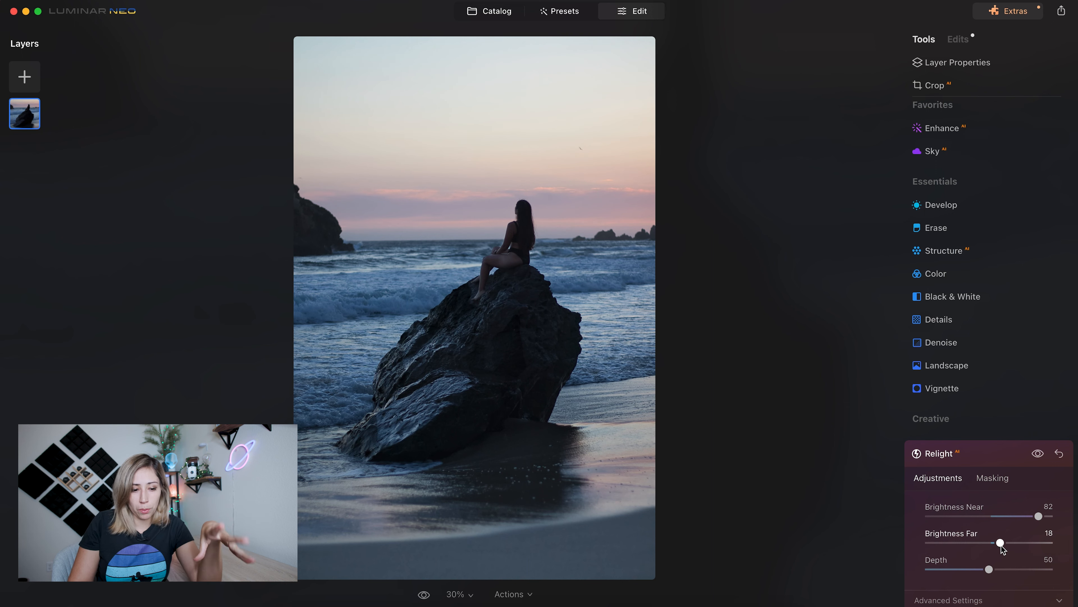
{"action": "mouse_move", "coordinate": [1002, 548]}
{"action": "left_mouse_down"}
{"action": "mouse_move", "coordinate": [892, 559]}
{"action": "mouse_move", "coordinate": [1064, 549]}
{"action": "mouse_move", "coordinate": [1016, 543]}
{"action": "left_mouse_up"}
{"action": "scroll", "coordinate": [989, 576], "scroll_direction": "down", "scroll_amount": 1}
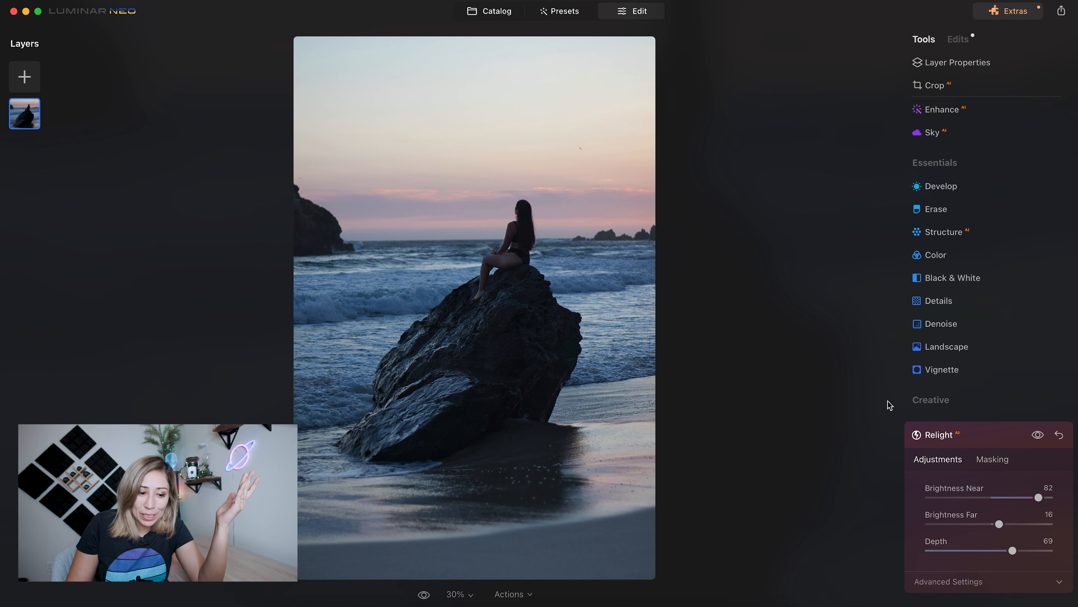
{"action": "key", "text": "backslash"}
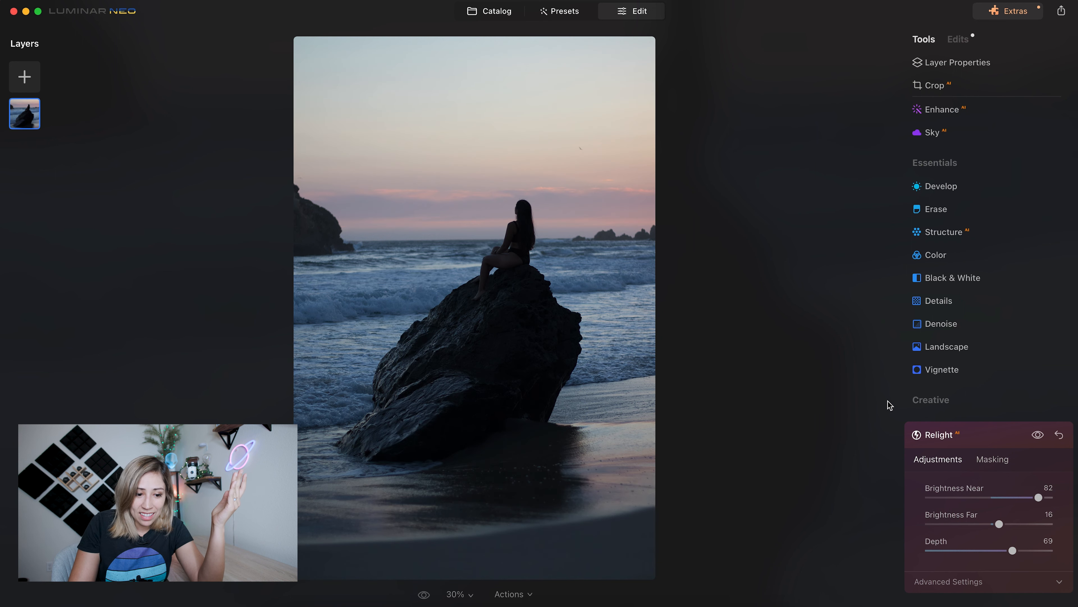
{"action": "key", "text": "backslash"}
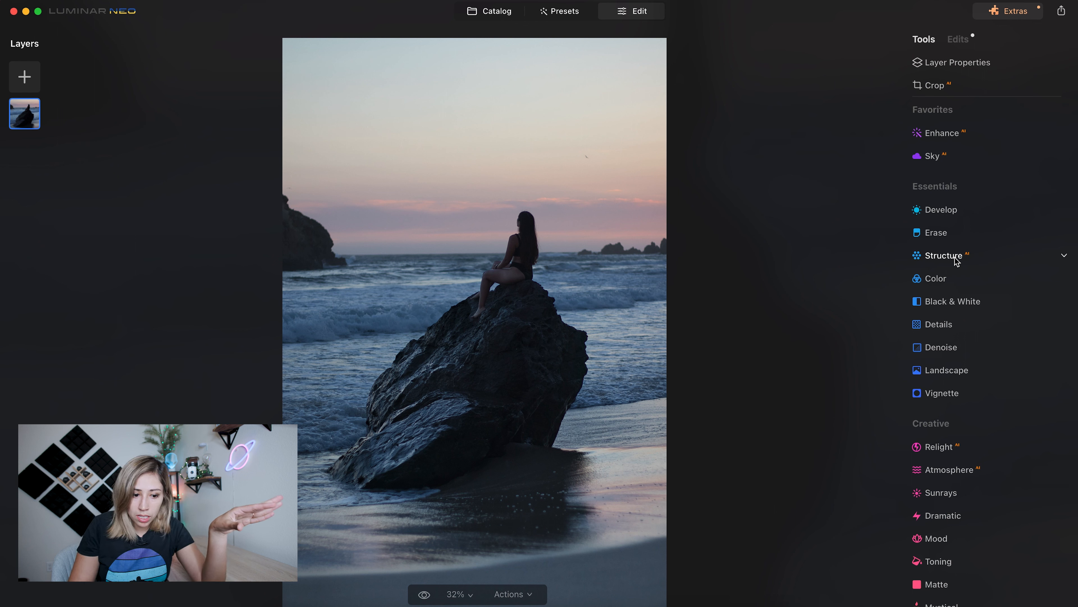
- Apply Structure AI to the beach photo with Amount 35 and Boost 12
{"action": "left_click", "coordinate": [957, 260]}
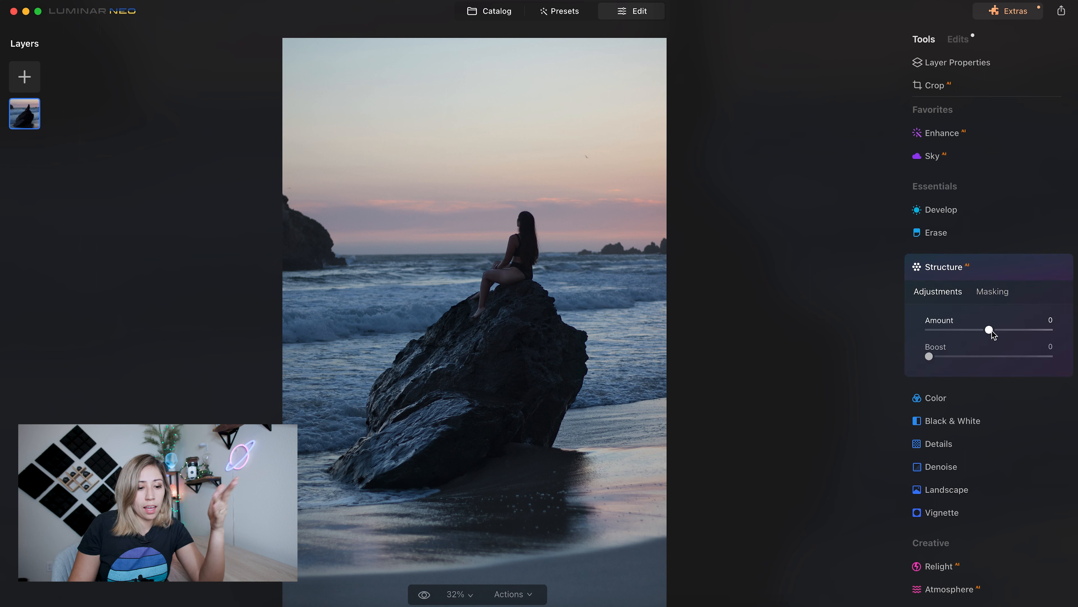
{"action": "left_click_drag", "start_coordinate": [994, 334], "coordinate": [1017, 336]}
{"action": "mouse_move", "coordinate": [931, 356]}
{"action": "left_mouse_down"}
{"action": "mouse_move", "coordinate": [955, 354]}
{"action": "mouse_move", "coordinate": [941, 355]}
{"action": "left_mouse_up"}
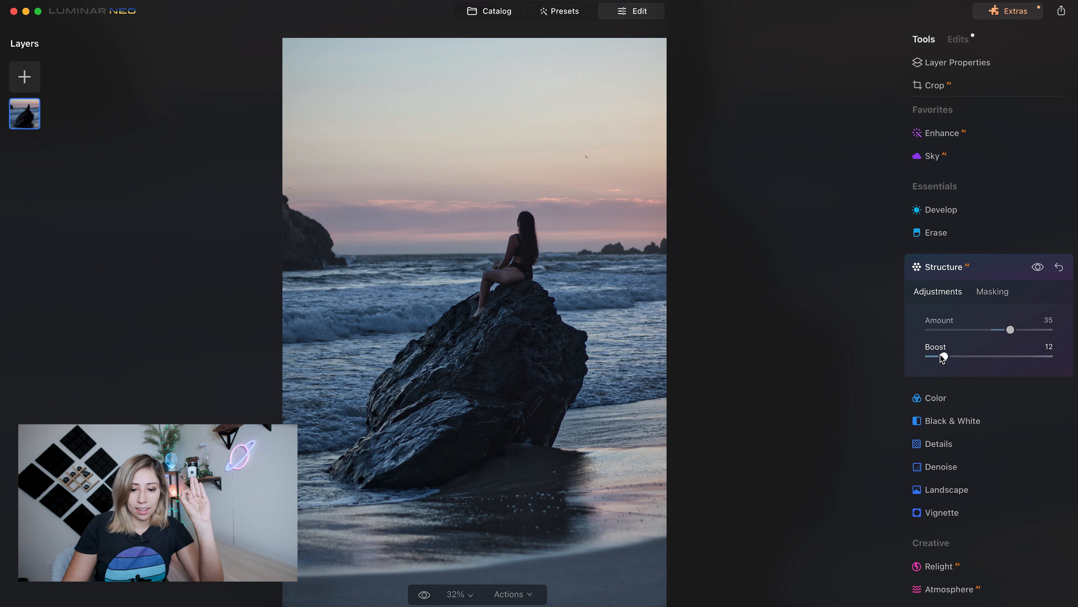
{"action": "left_click", "coordinate": [999, 266]}
- Tint the beach photo's shadows with Toning, using a low saturation and a blue hue
{"action": "scroll", "coordinate": [963, 475], "scroll_direction": "down", "scroll_amount": 3}
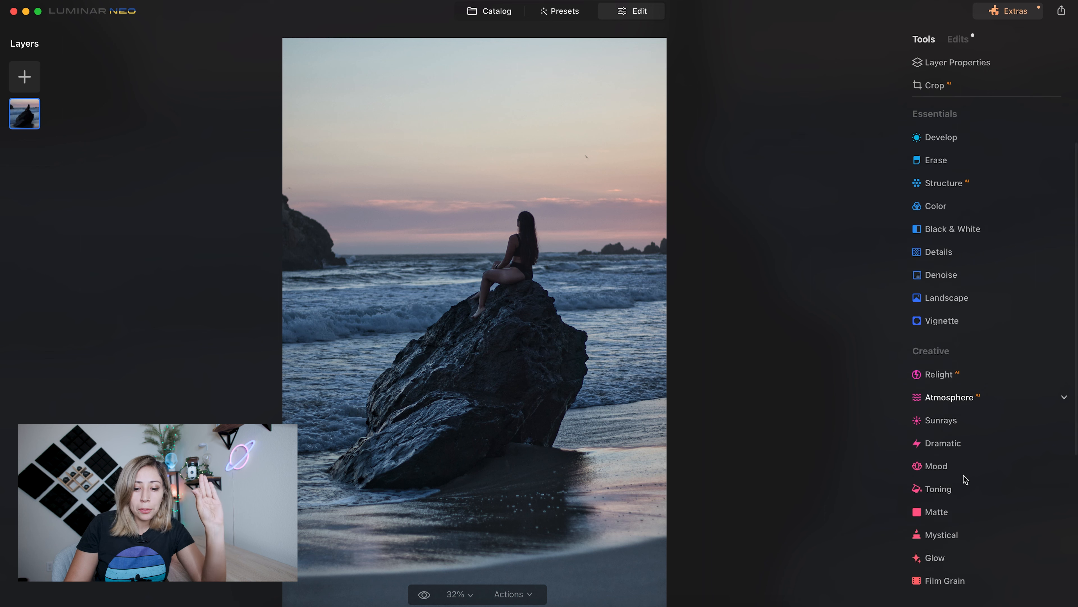
{"action": "scroll", "coordinate": [964, 479], "scroll_direction": "down", "scroll_amount": 2}
{"action": "left_click", "coordinate": [969, 432]}
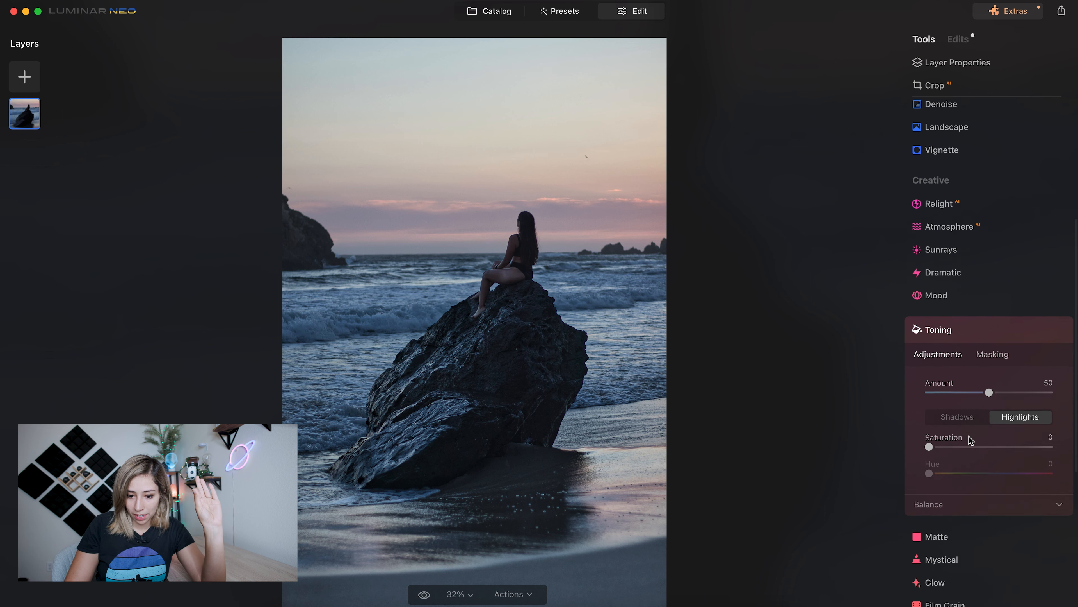
{"action": "left_click", "coordinate": [970, 419]}
{"action": "left_click_drag", "start_coordinate": [929, 443], "coordinate": [946, 444]}
{"action": "left_click_drag", "start_coordinate": [929, 470], "coordinate": [1007, 480]}
- Tone the highlights with Saturation 17 and Hue 290, and review the Toning settings among the applied edits
{"action": "left_click", "coordinate": [1014, 416]}
{"action": "left_click_drag", "start_coordinate": [929, 443], "coordinate": [968, 444]}
{"action": "left_click_drag", "start_coordinate": [928, 470], "coordinate": [1026, 471]}
{"action": "left_click_drag", "start_coordinate": [967, 443], "coordinate": [950, 444]}
{"action": "left_click", "coordinate": [964, 327]}
{"action": "left_click", "coordinate": [961, 40]}
{"action": "left_click", "coordinate": [957, 117]}
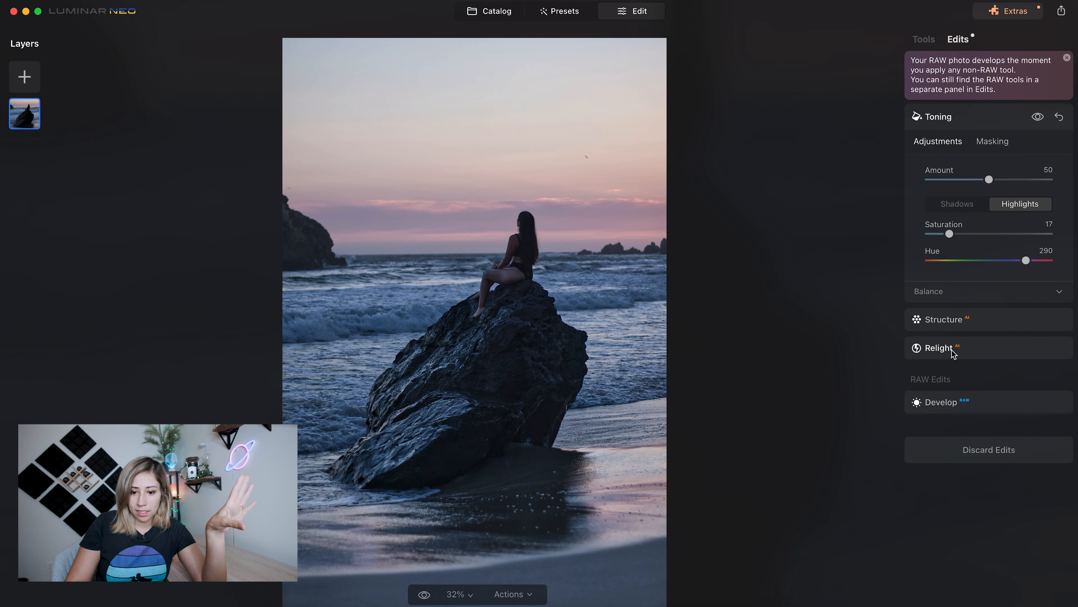
- Readjust Structure AI on the beach photo to Amount 23 and Boost 28
{"action": "left_click", "coordinate": [960, 320]}
{"action": "left_click_drag", "start_coordinate": [989, 208], "coordinate": [1005, 211]}
{"action": "mouse_move", "coordinate": [947, 235]}
{"action": "left_mouse_down"}
{"action": "mouse_move", "coordinate": [1009, 245]}
{"action": "mouse_move", "coordinate": [964, 245]}
{"action": "left_mouse_up"}
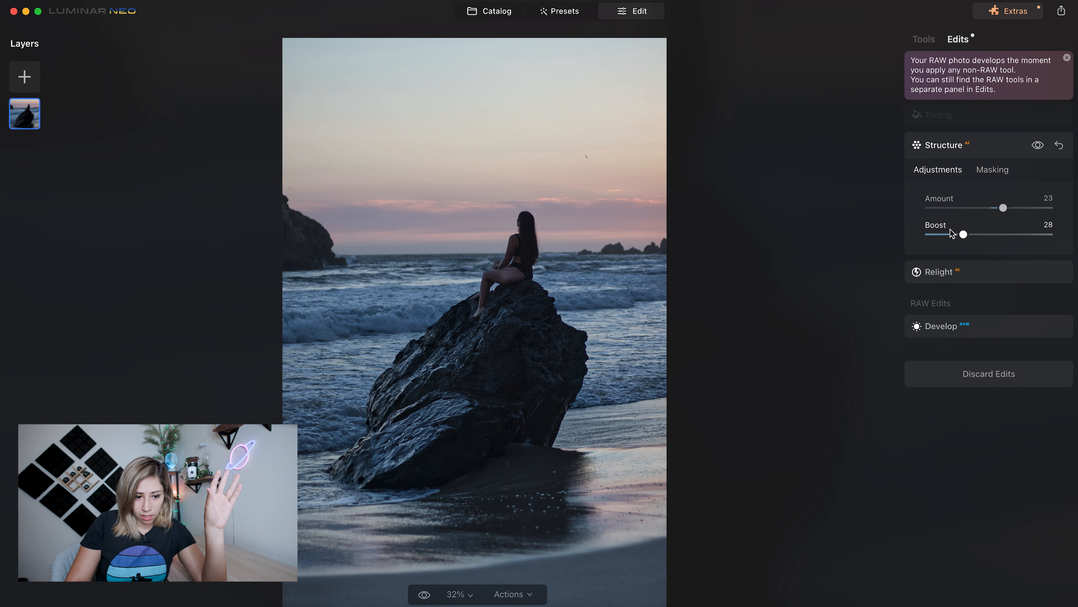
{"action": "left_click", "coordinate": [977, 154]}
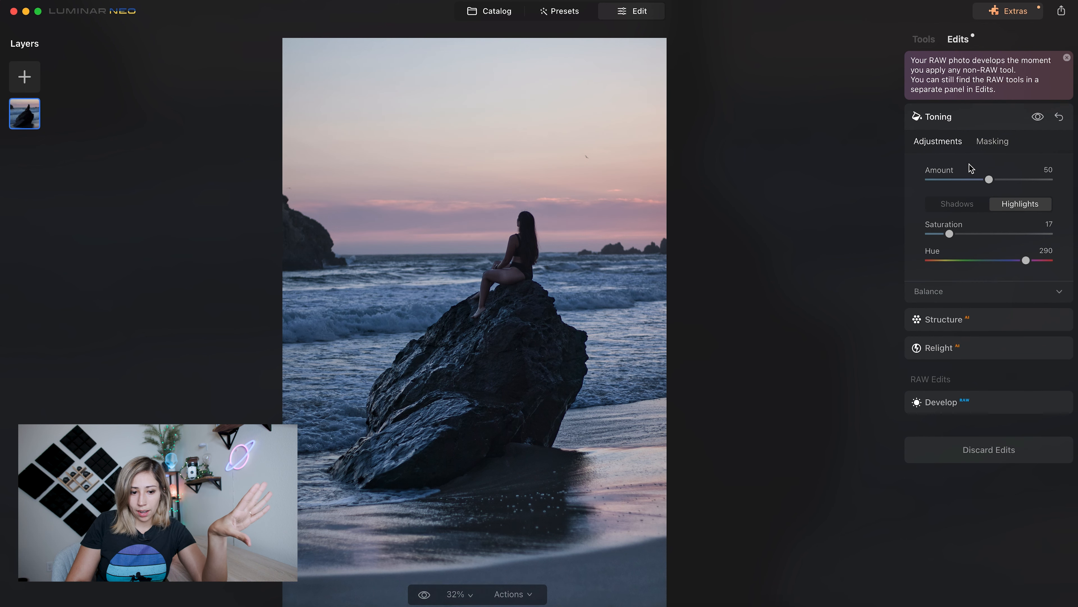
- Compare the edited beach photo with its original several times, including with the whole image in view
{"action": "key", "text": "backslash"}
{"action": "key", "text": "backslash"}
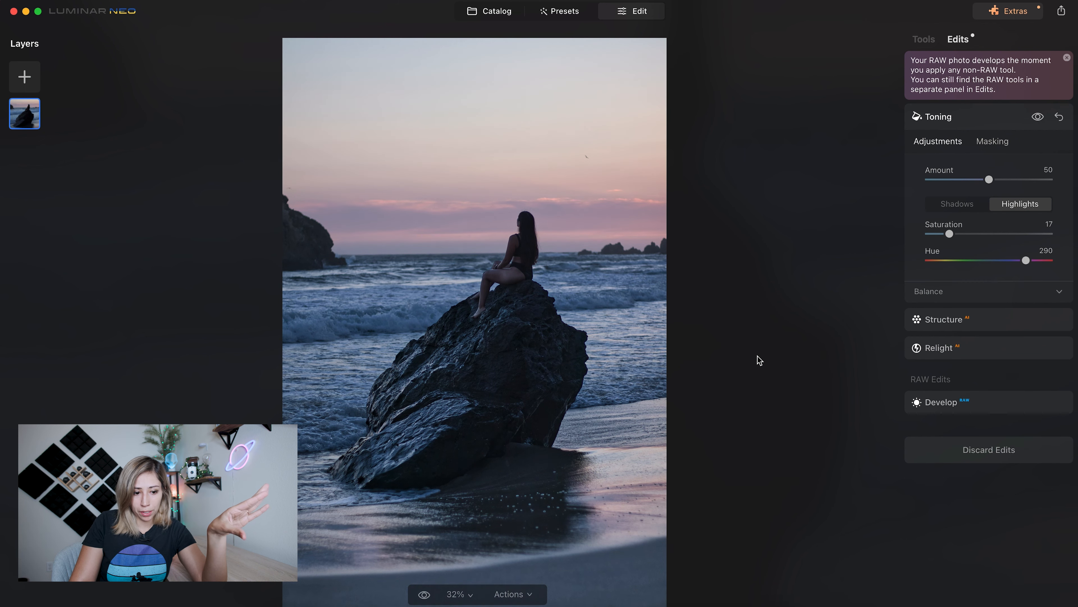
{"action": "key", "text": "backslash"}
{"action": "key", "text": "backslash"}
{"action": "key", "text": "backslash"}
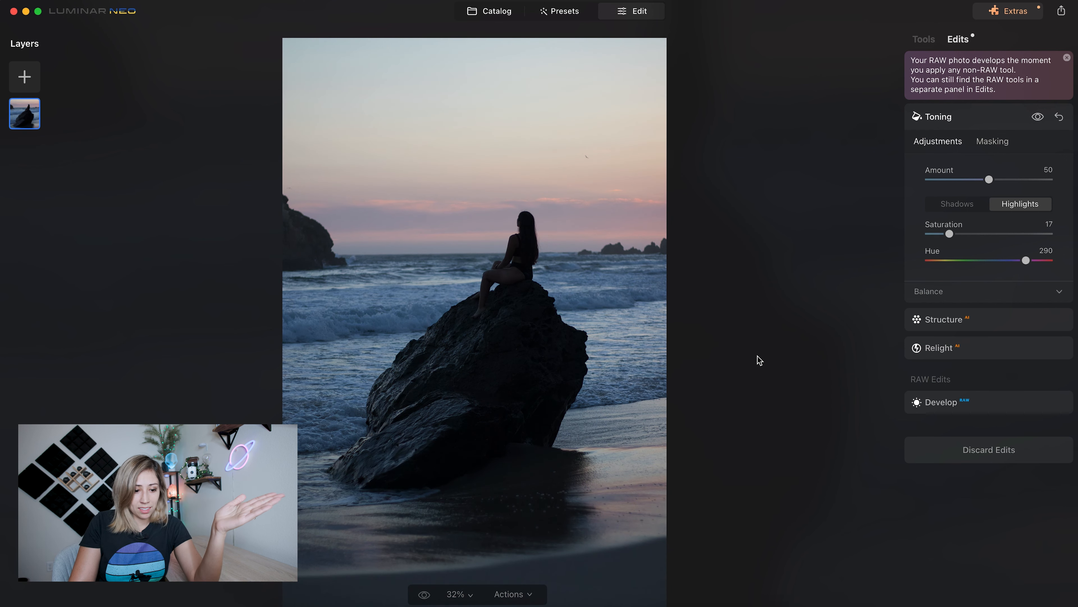
{"action": "key", "text": "backslash"}
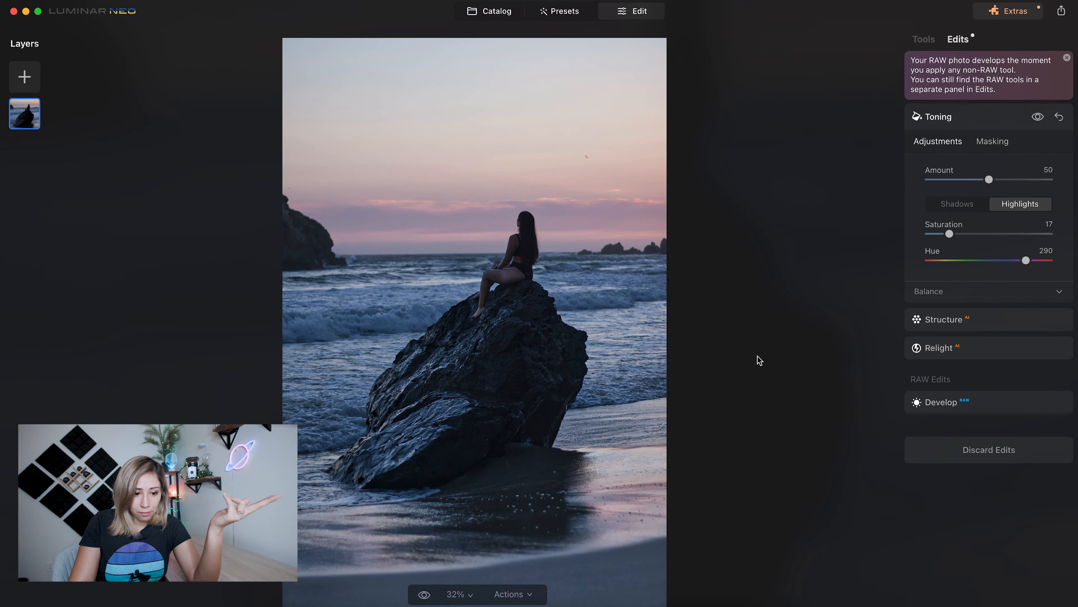
{"action": "key", "text": "super+minus"}
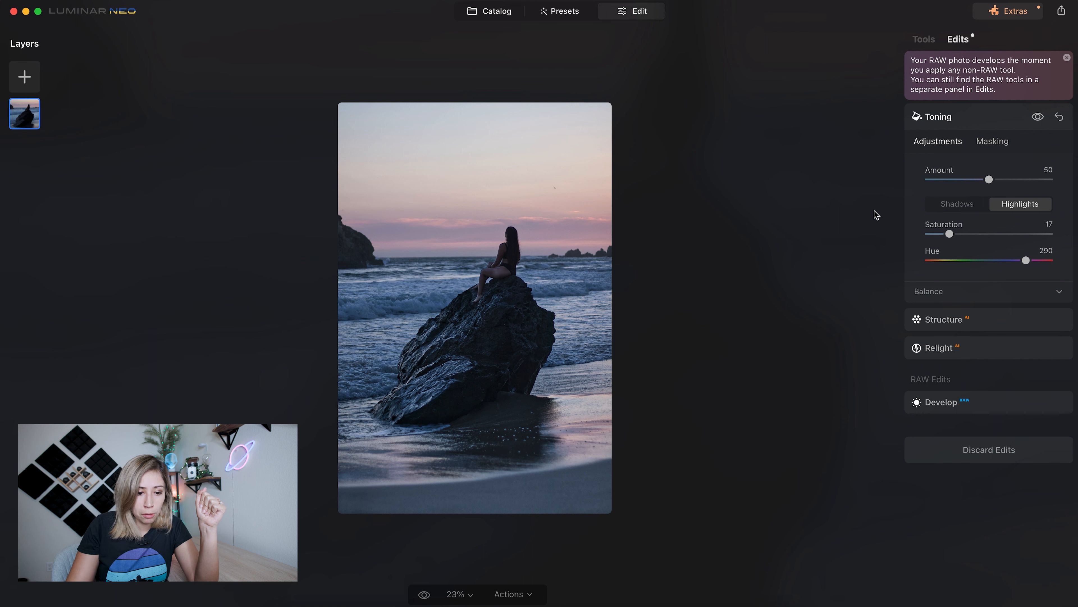
{"action": "key", "text": "backslash"}
{"action": "key", "text": "backslash"}
{"action": "key", "text": "backslash"}
{"action": "key", "text": "backslash"}
{"action": "key", "text": "backslash"}
{"action": "key", "text": "backslash"}
{"action": "key", "text": "backslash"}
{"action": "key", "text": "backslash"}
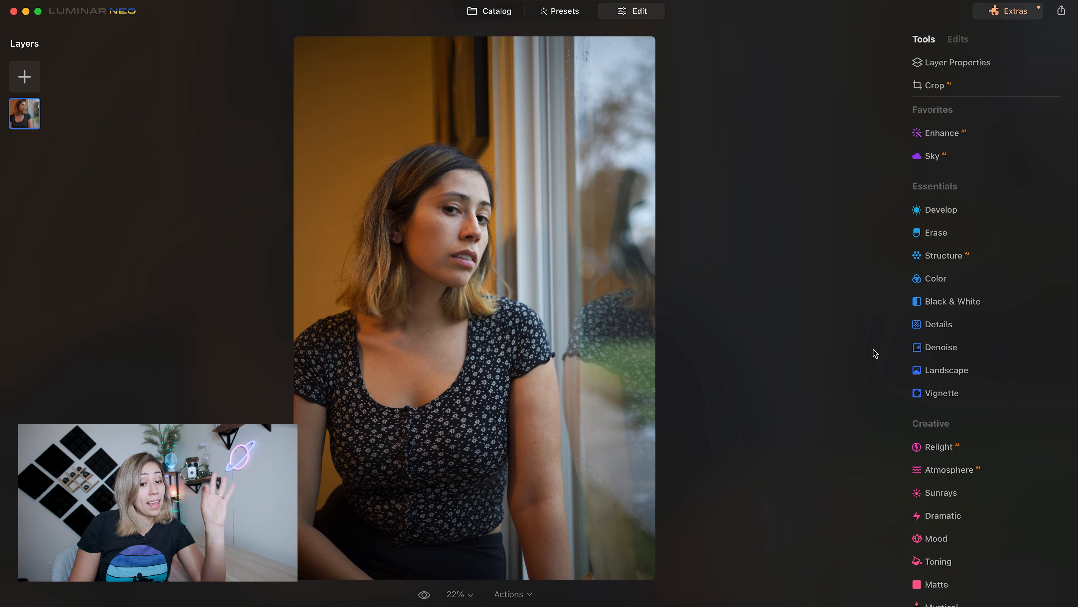
- Apply Portrait Bokeh to the window portrait with Amount 31
{"action": "scroll", "coordinate": [907, 374], "scroll_direction": "down", "scroll_amount": 3}
{"action": "scroll", "coordinate": [907, 373], "scroll_direction": "down", "scroll_amount": 7}
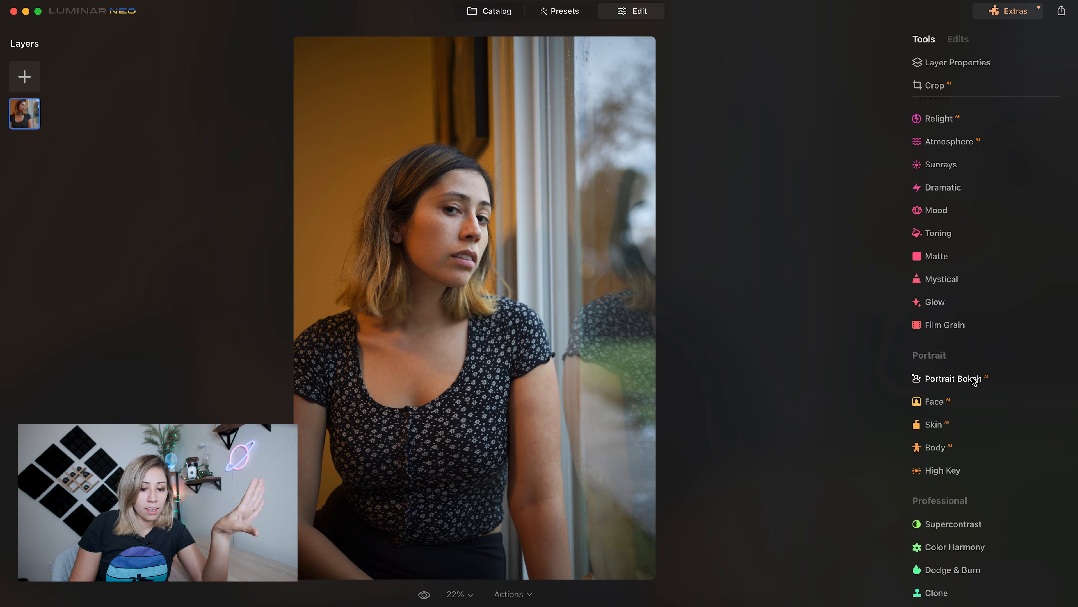
{"action": "left_click", "coordinate": [974, 378]}
{"action": "left_click", "coordinate": [967, 276]}
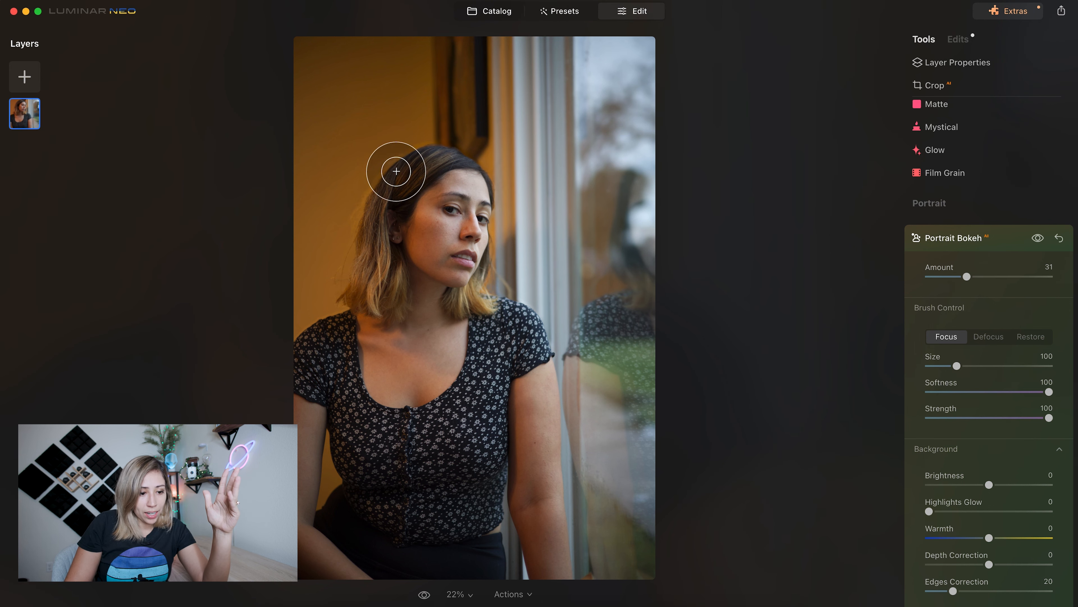
- Refine the focused area around the woman's hair with Portrait Bokeh's Focus brush, using Size 34
{"action": "mouse_move", "coordinate": [319, 257]}
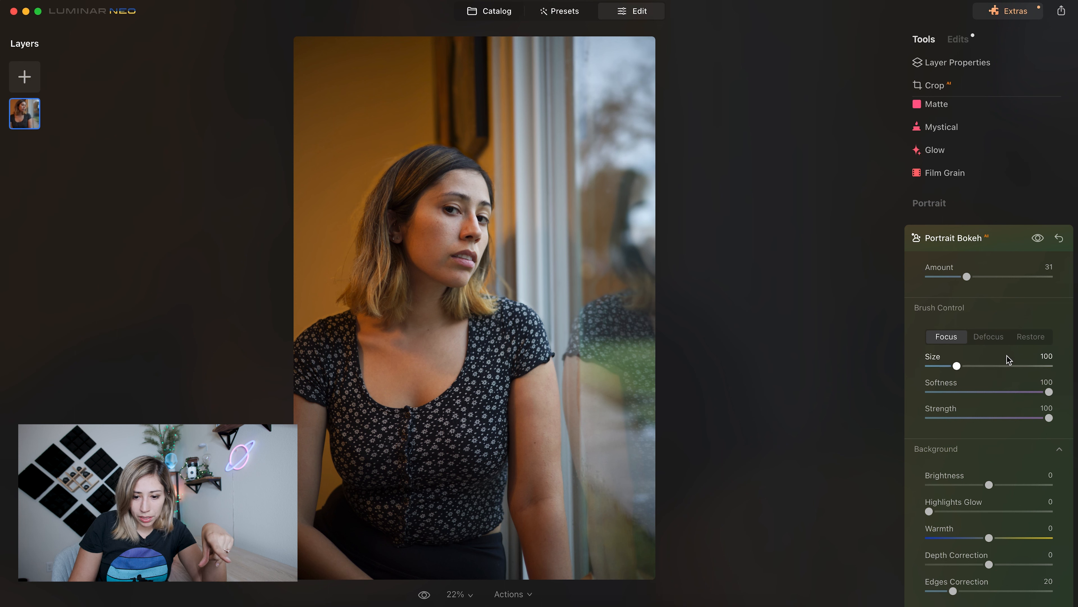
{"action": "left_click", "coordinate": [945, 340]}
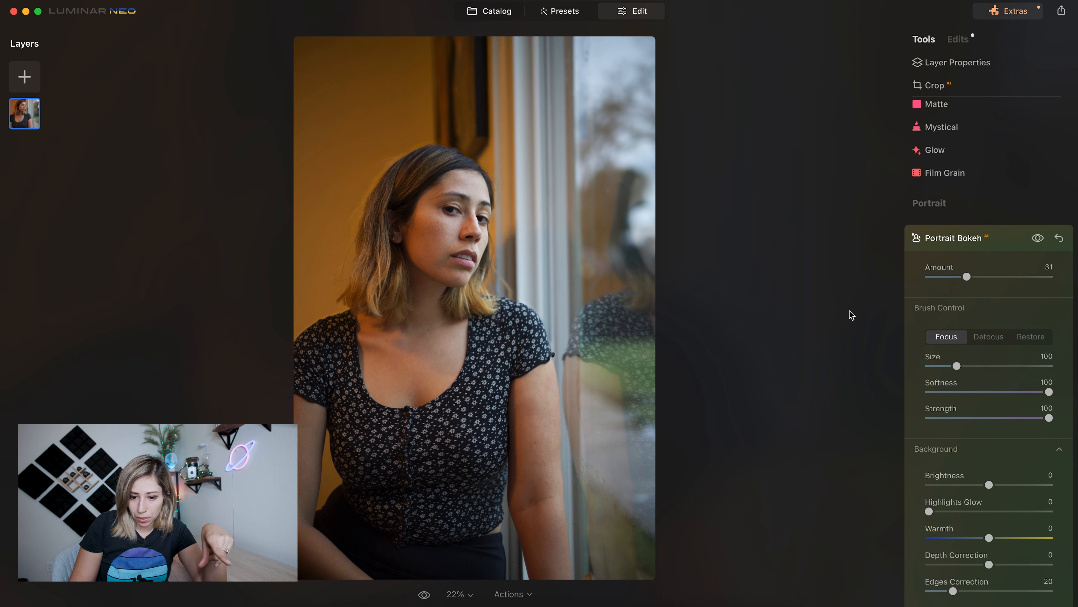
{"action": "scroll", "coordinate": [408, 145], "scroll_direction": "down", "scroll_amount": 10}
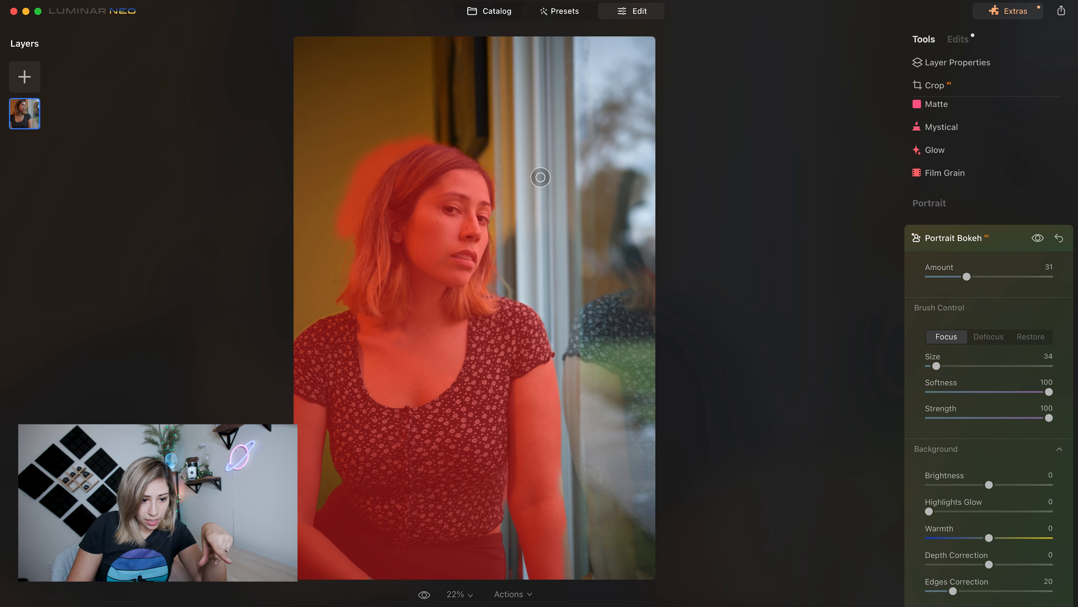
{"action": "left_click", "coordinate": [1007, 245]}
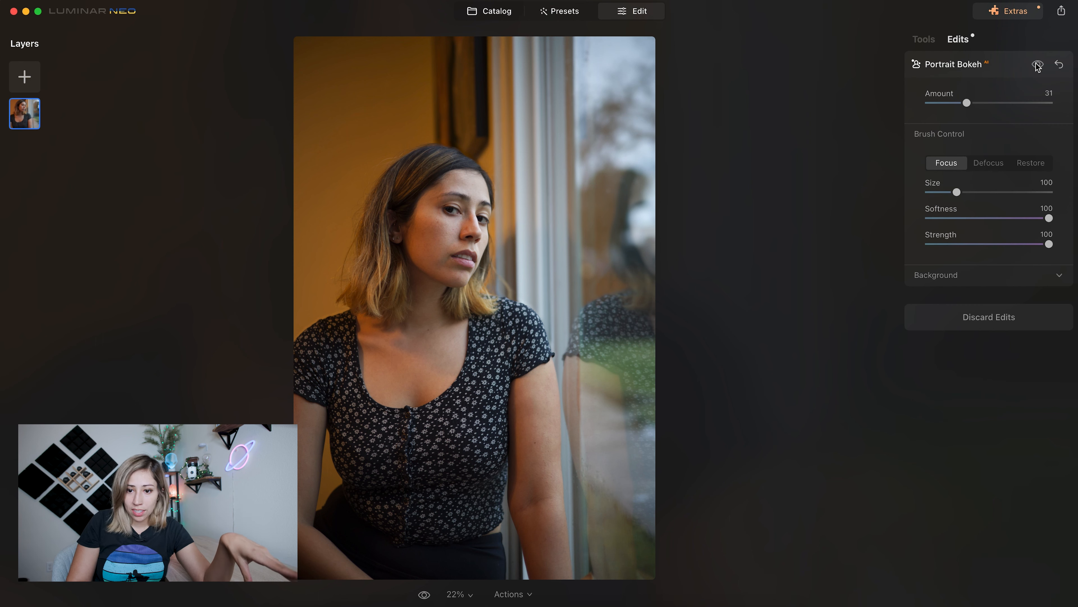
- Compare the portrait with and without Portrait Bokeh, and inspect the Focus mask over the woman
{"action": "left_click", "coordinate": [1037, 68]}
{"action": "left_click", "coordinate": [1037, 64]}
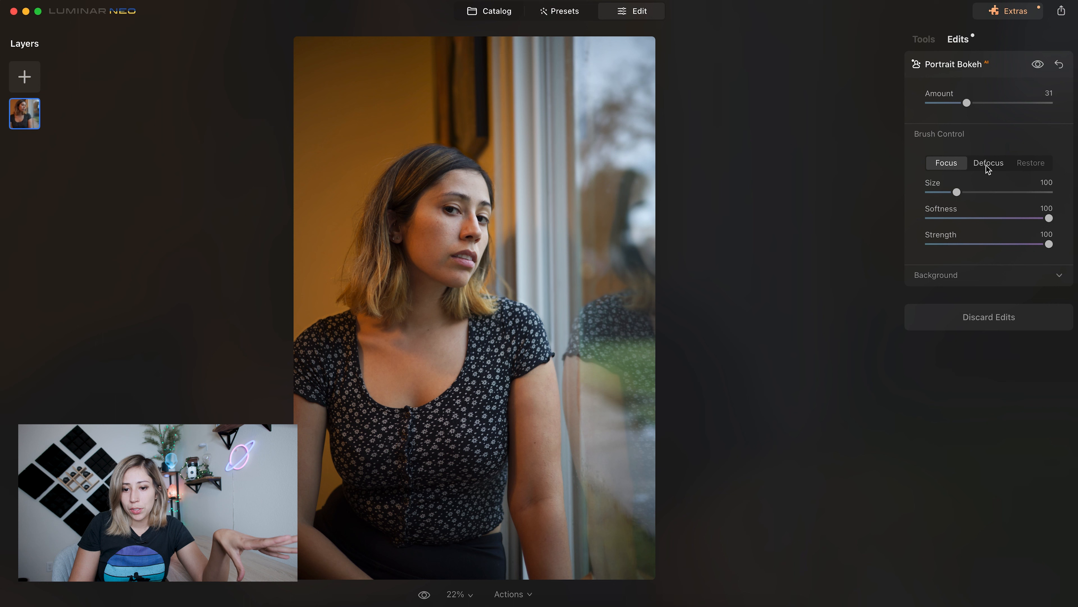
{"action": "left_click", "coordinate": [946, 161]}
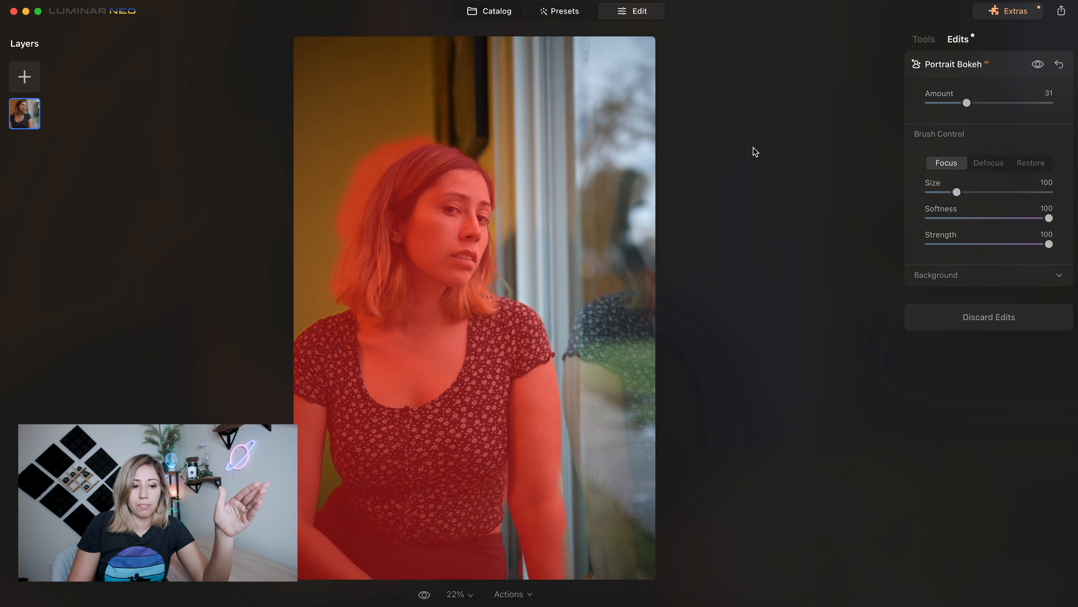
- Try Brightness and Warmth on the bokeh background, return Warmth to 0, and set Edges Correction to 23
{"action": "left_click", "coordinate": [956, 283]}
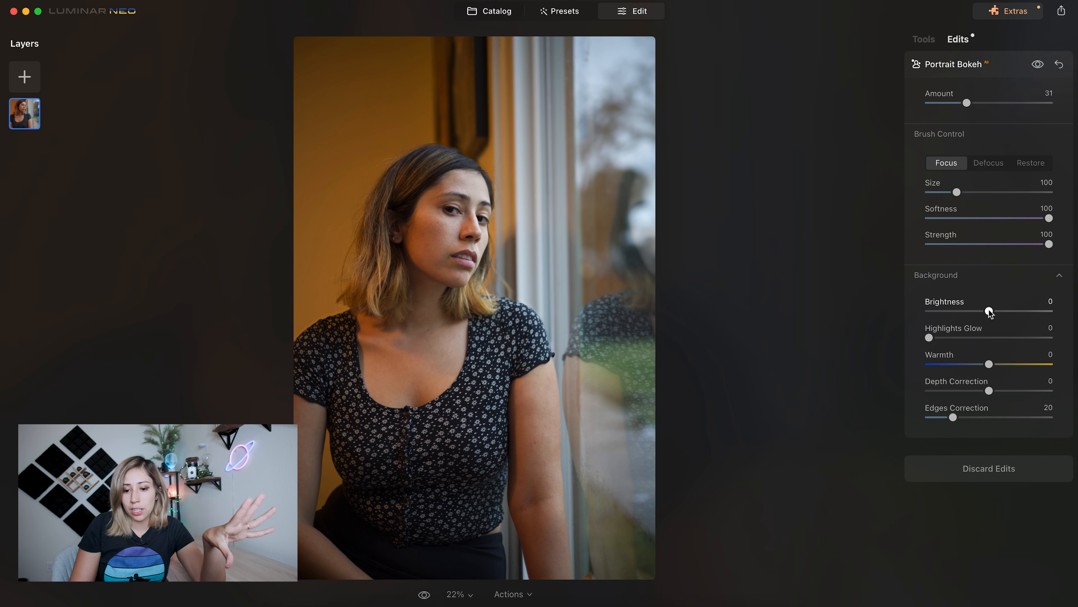
{"action": "mouse_move", "coordinate": [989, 311]}
{"action": "left_mouse_down"}
{"action": "mouse_move", "coordinate": [1027, 312]}
{"action": "mouse_move", "coordinate": [991, 314]}
{"action": "left_mouse_up"}
{"action": "mouse_move", "coordinate": [991, 367]}
{"action": "left_mouse_down"}
{"action": "mouse_move", "coordinate": [968, 366]}
{"action": "mouse_move", "coordinate": [987, 365]}
{"action": "left_mouse_up"}
{"action": "double_click", "coordinate": [1047, 355]}
{"action": "type", "text": "0"}
{"action": "key", "text": "Return"}
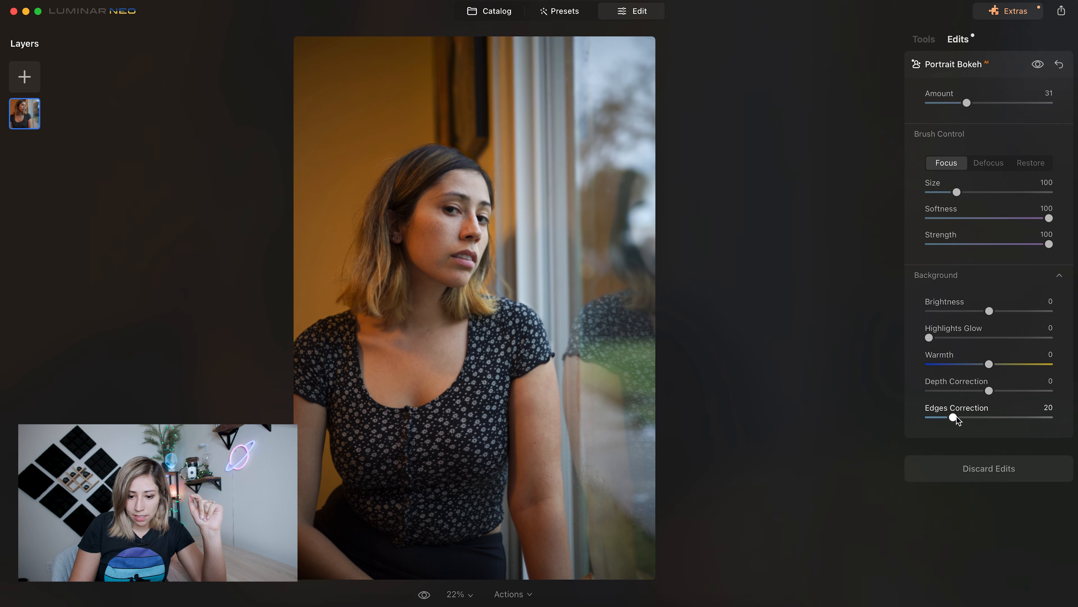
{"action": "mouse_move", "coordinate": [956, 419]}
{"action": "left_mouse_down"}
{"action": "mouse_move", "coordinate": [979, 422]}
{"action": "mouse_move", "coordinate": [955, 422]}
{"action": "left_mouse_up"}
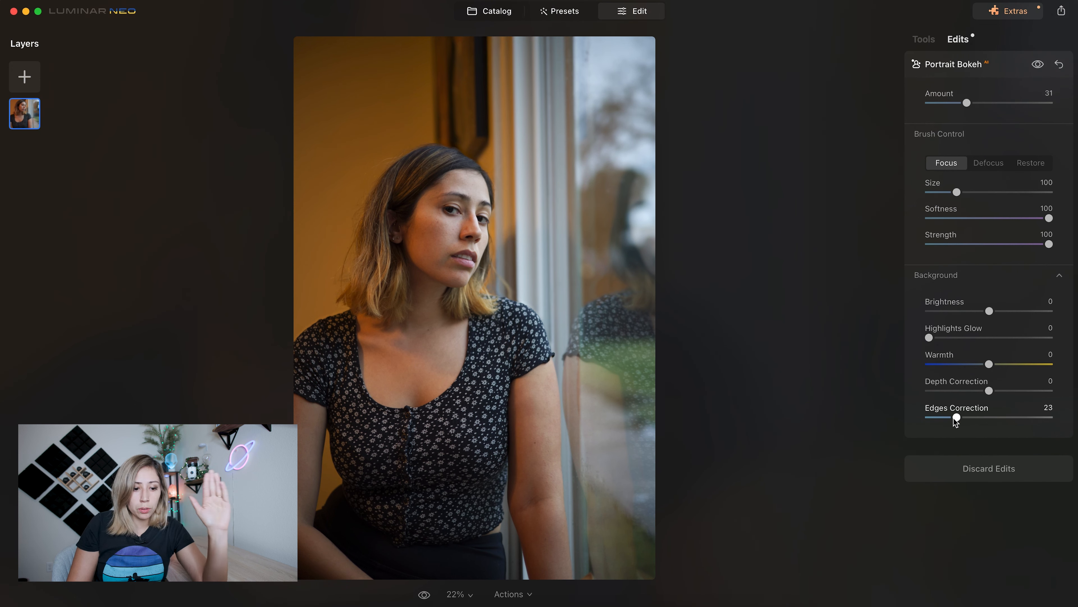
{"action": "left_click", "coordinate": [1010, 62]}
- Brighten and slim the woman's face with Face AI, using Face Light 23 and Slim Face 18
{"action": "left_click", "coordinate": [922, 41]}
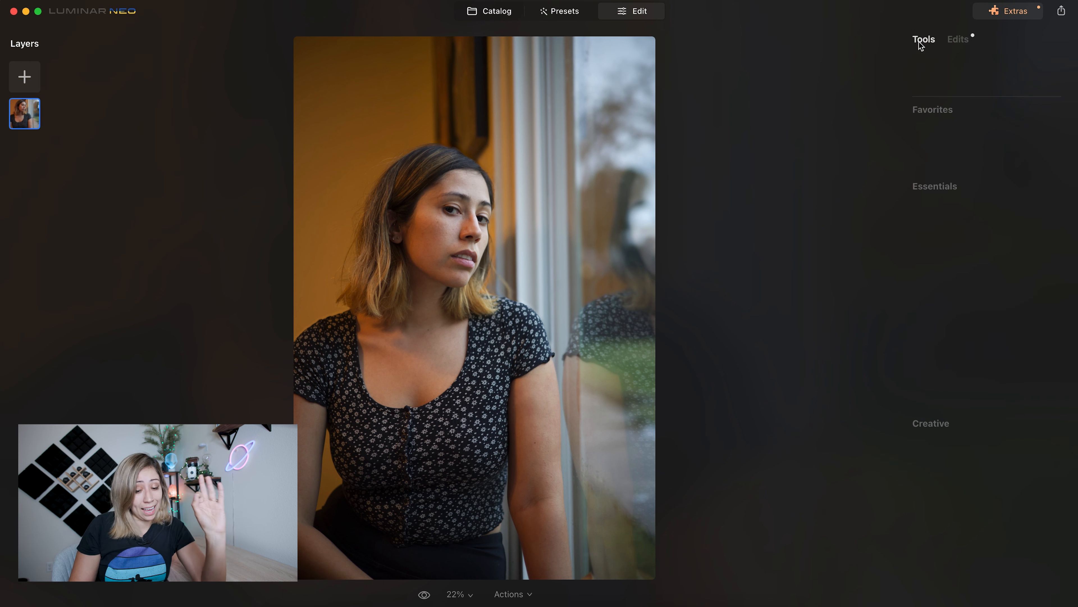
{"action": "scroll", "coordinate": [1006, 448], "scroll_direction": "down", "scroll_amount": 8}
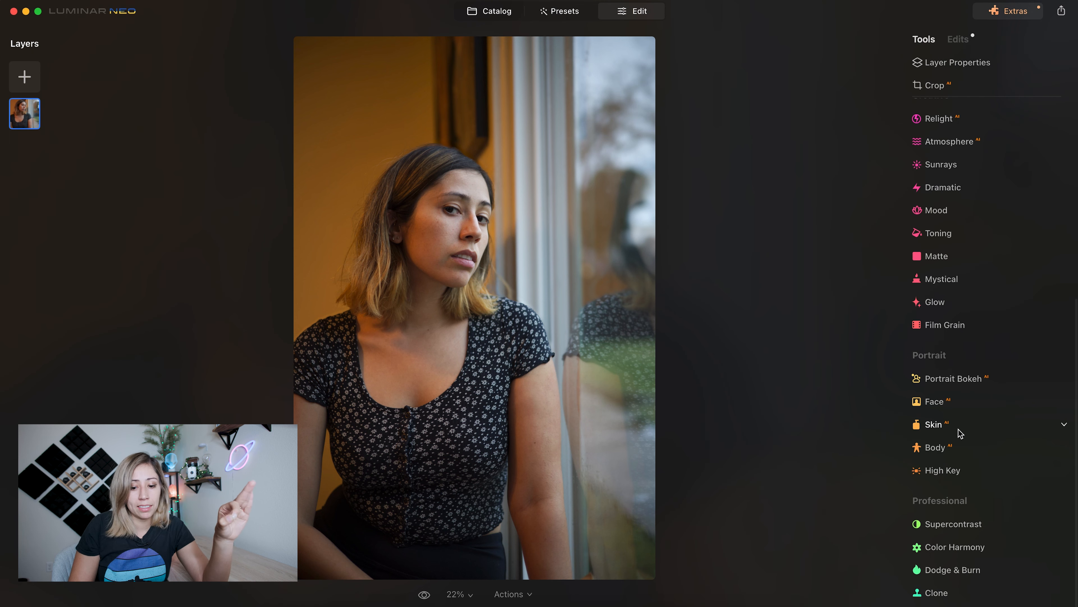
{"action": "left_click", "coordinate": [945, 410]}
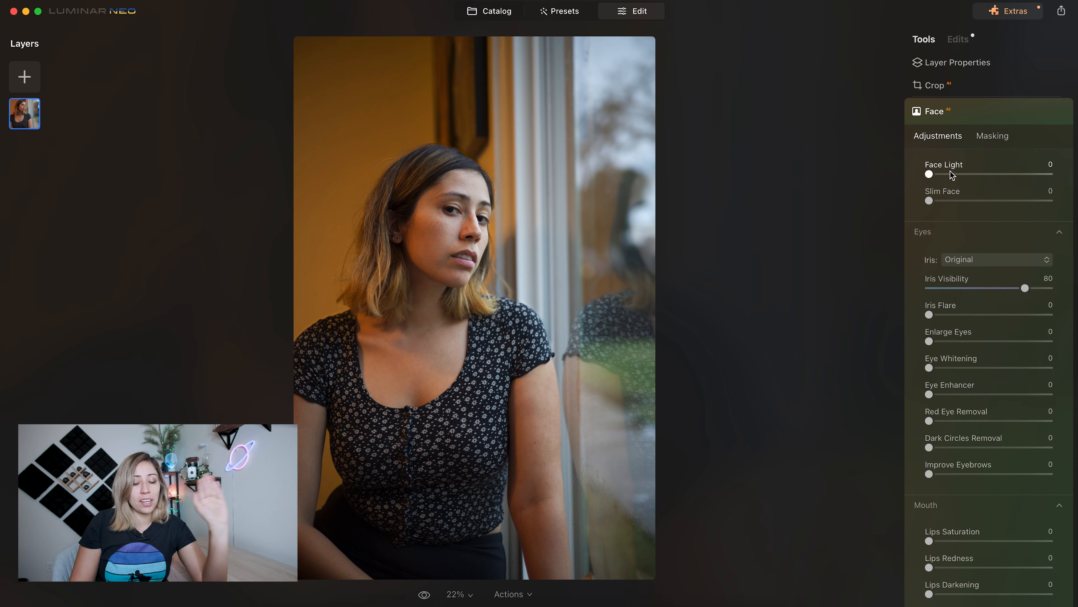
{"action": "left_click_drag", "start_coordinate": [930, 174], "coordinate": [957, 193]}
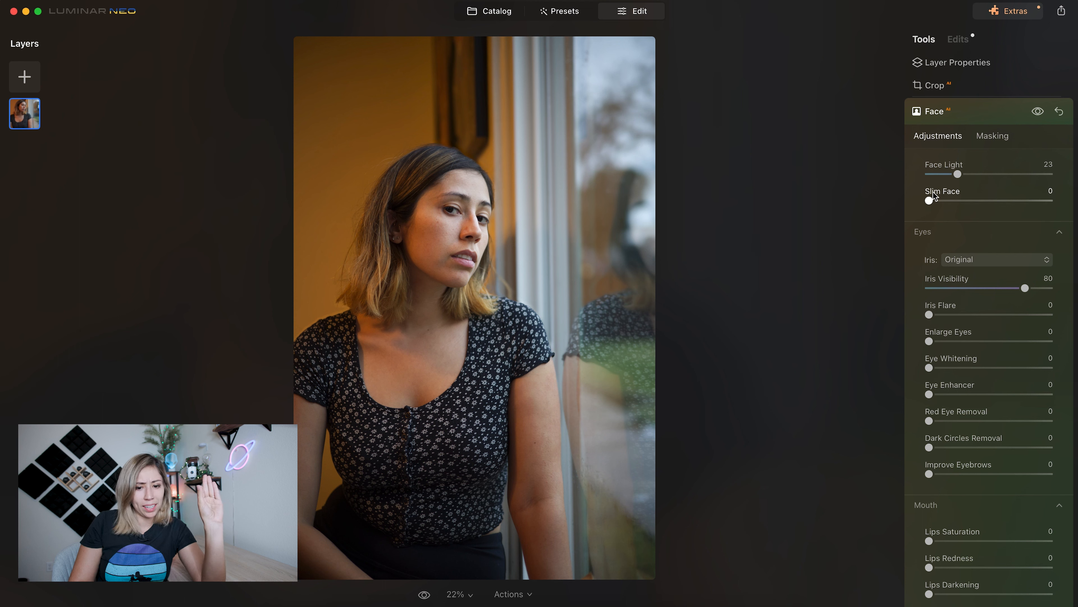
{"action": "left_click_drag", "start_coordinate": [929, 200], "coordinate": [1049, 200]}
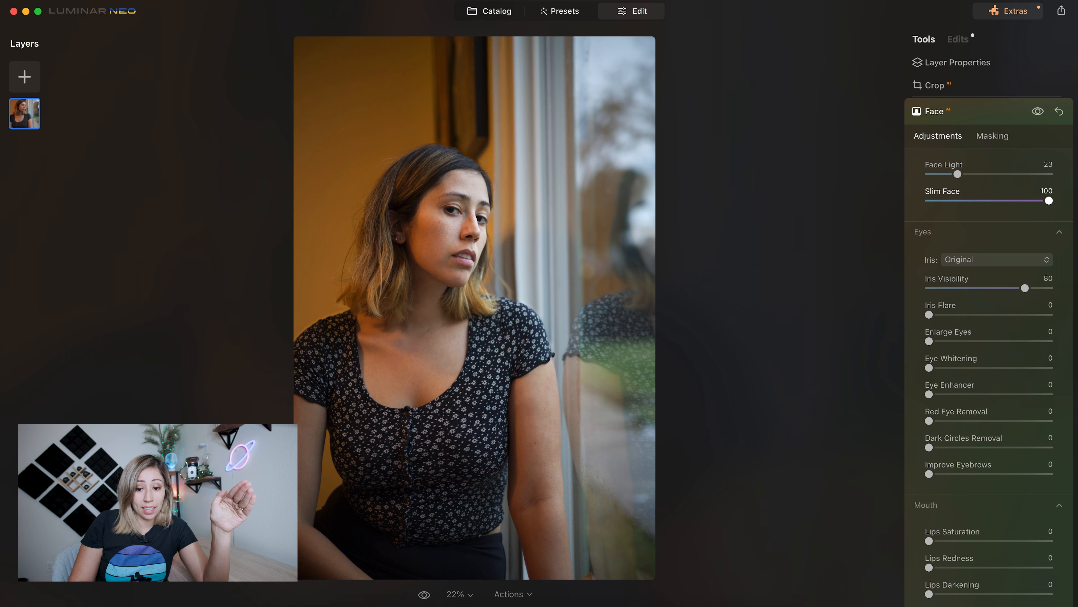
{"action": "left_click_drag", "start_coordinate": [1049, 200], "coordinate": [954, 203]}
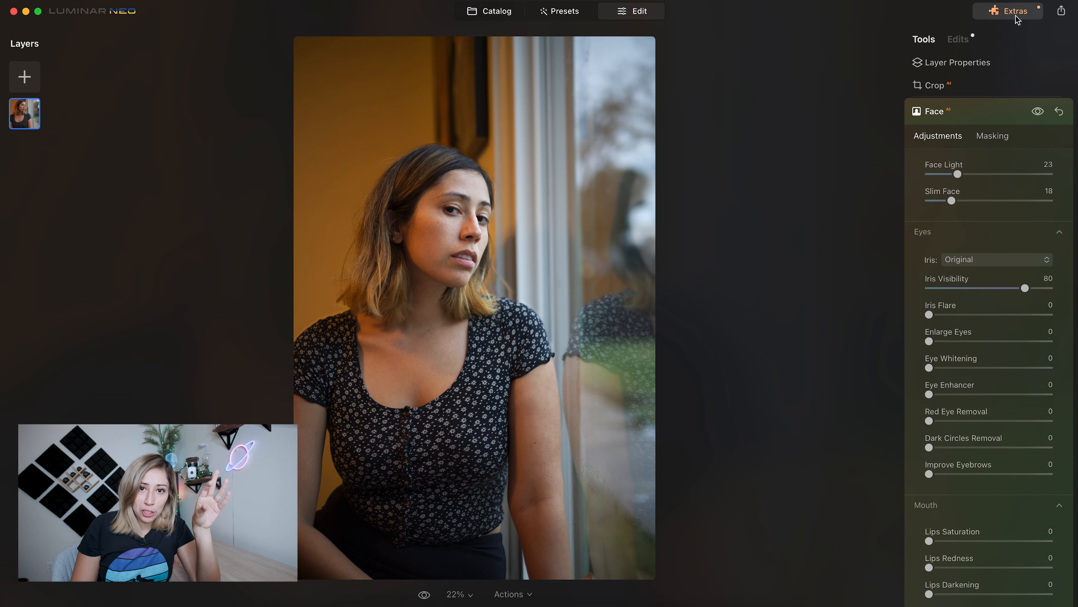
- Try Blue and Green irises, and settle on Mint with Iris Visibility 74 and Iris Flare 25
{"action": "left_click", "coordinate": [1015, 260]}
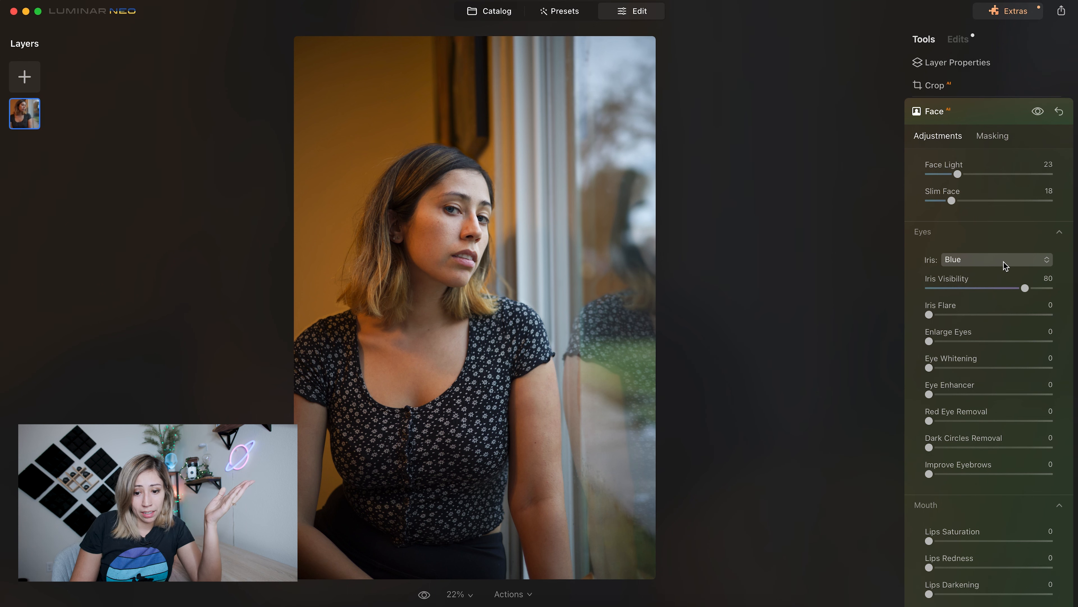
{"action": "left_click", "coordinate": [1005, 266]}
{"action": "left_click", "coordinate": [991, 321]}
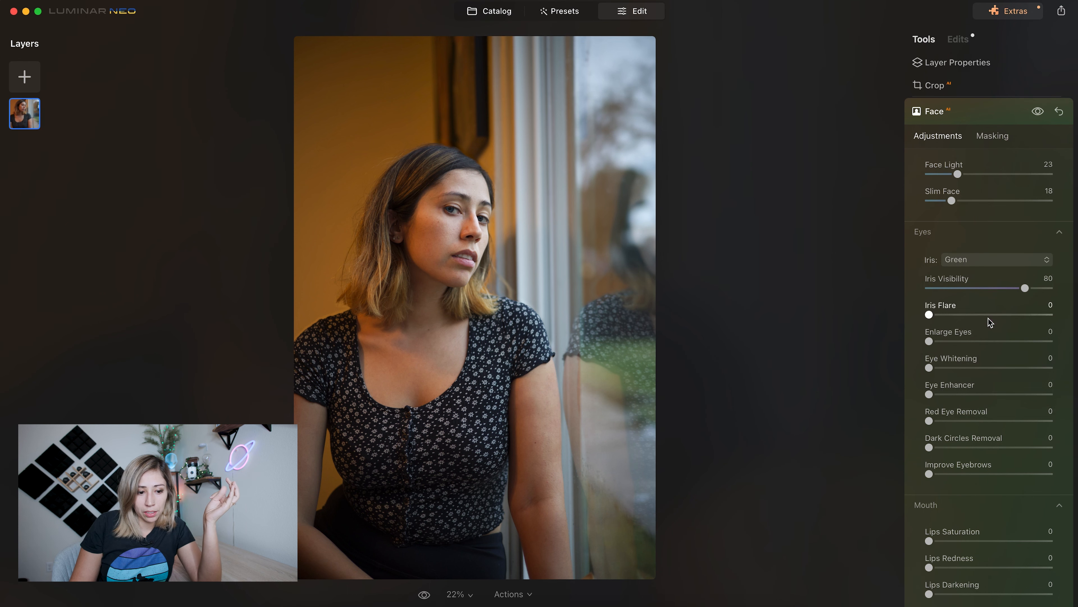
{"action": "left_click", "coordinate": [995, 262]}
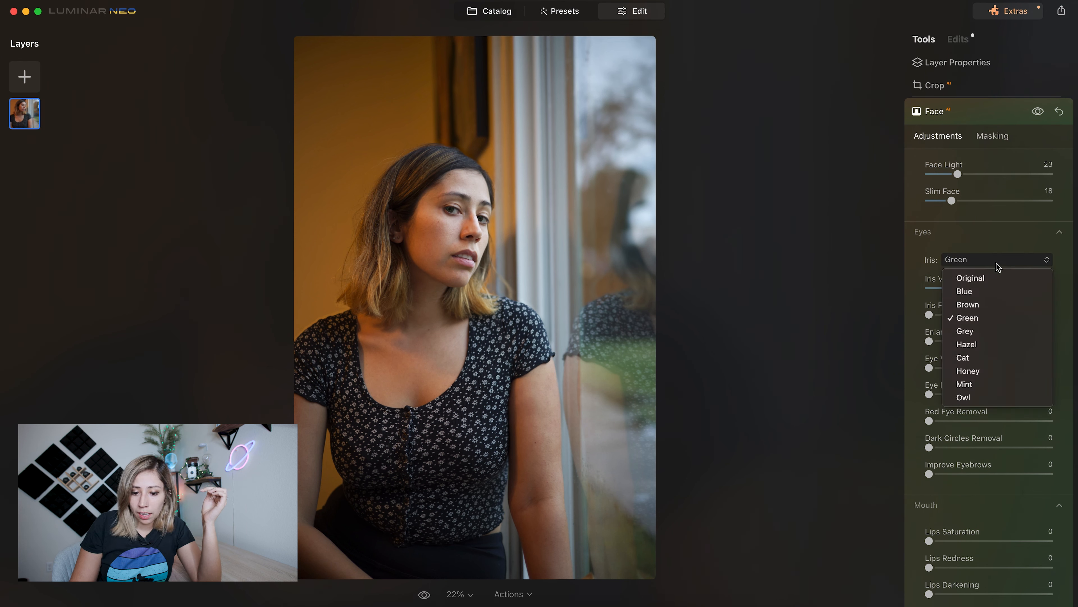
{"action": "left_click", "coordinate": [982, 385]}
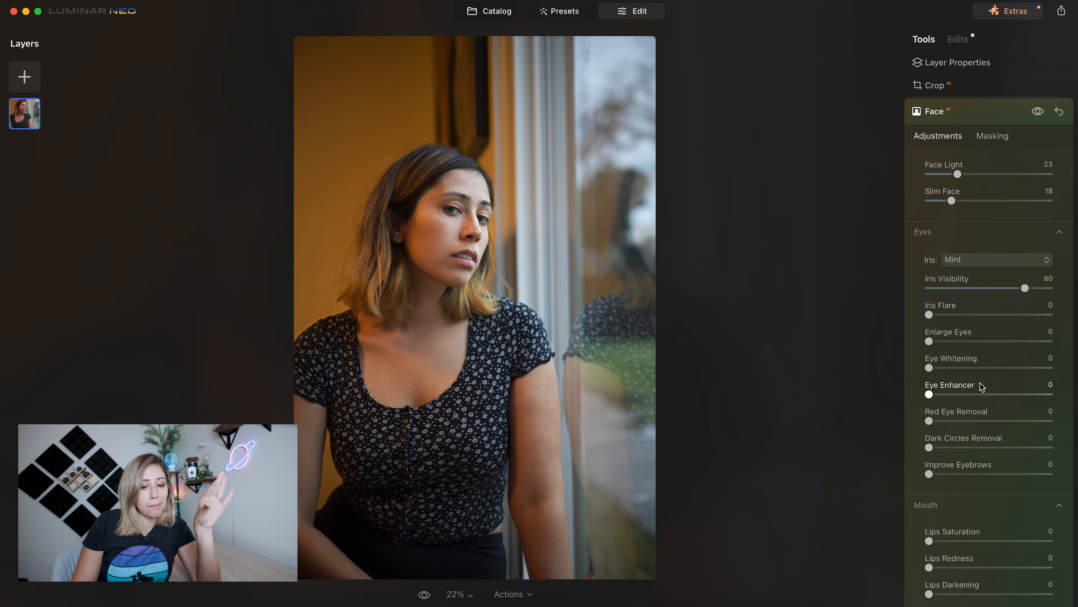
{"action": "left_click_drag", "start_coordinate": [1024, 289], "coordinate": [1049, 289]}
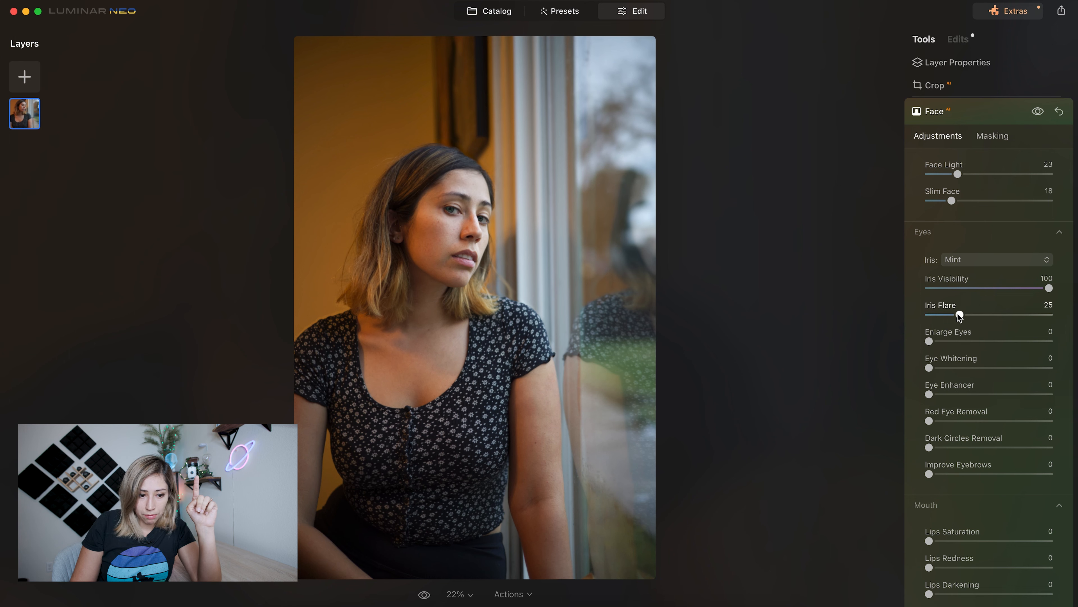
{"action": "left_click", "coordinate": [1018, 288]}
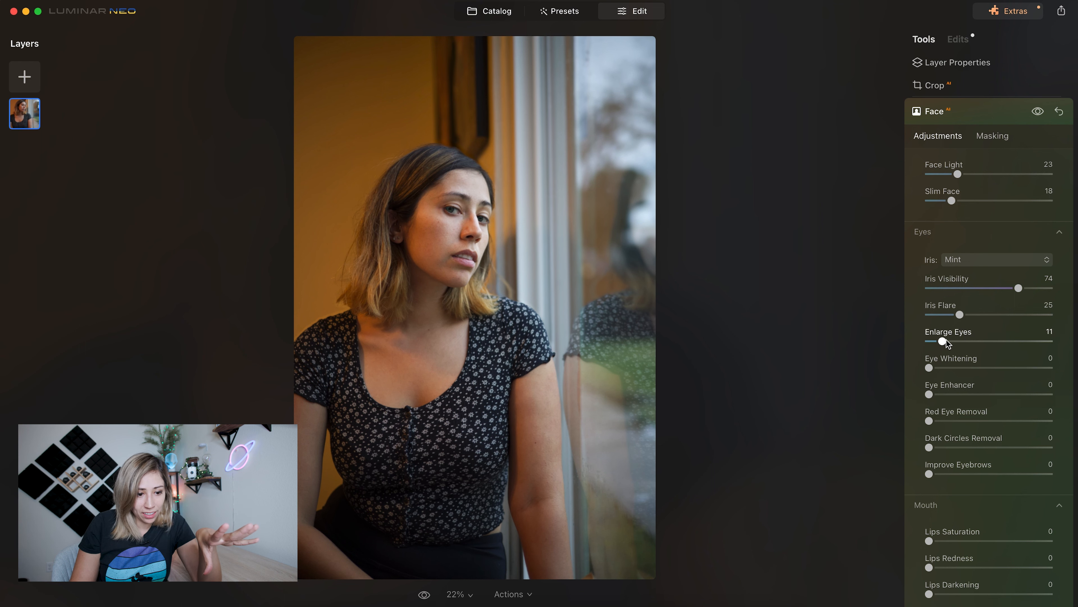
- Retouch the eyes with Enlarge Eyes 17, Eye Whitening 15, Eye Enhancer 32 and Dark Circles Removal 99
{"action": "left_click_drag", "start_coordinate": [951, 341], "coordinate": [1062, 346]}
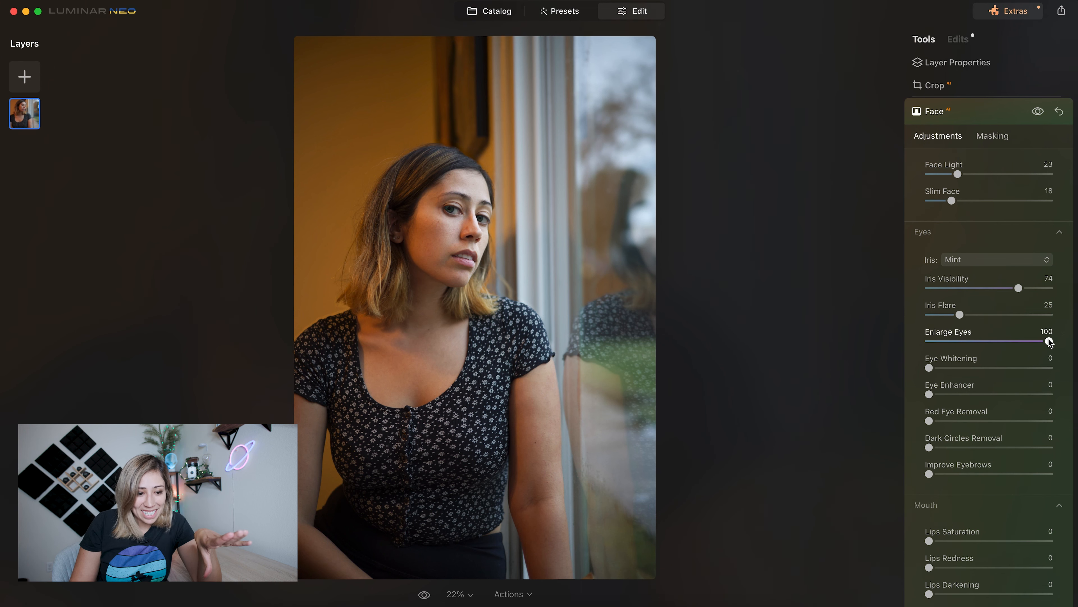
{"action": "left_click_drag", "start_coordinate": [1050, 343], "coordinate": [943, 350]}
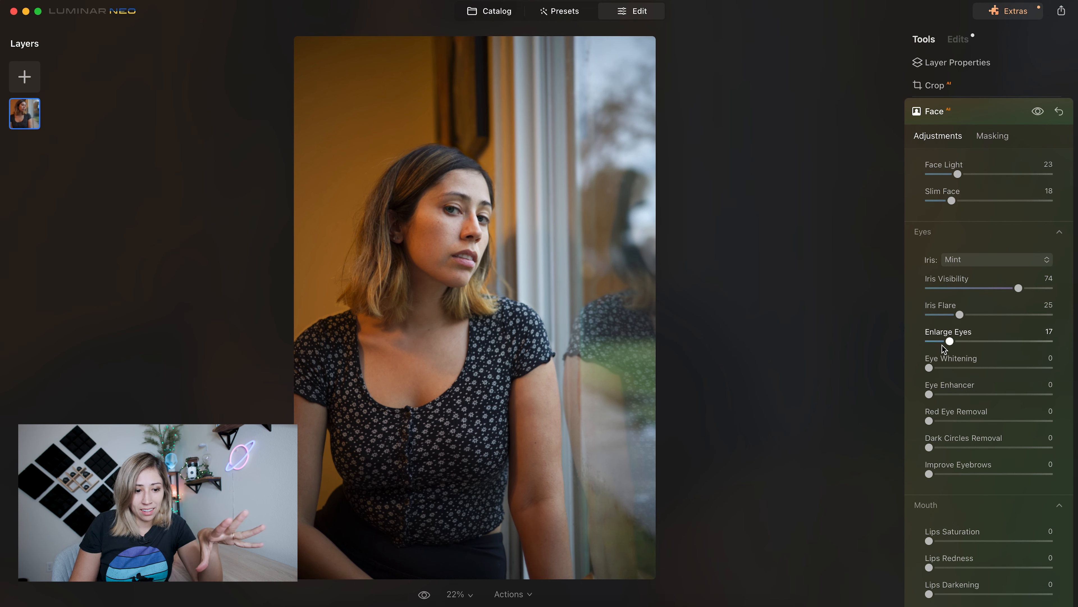
{"action": "left_click_drag", "start_coordinate": [929, 368], "coordinate": [976, 402]}
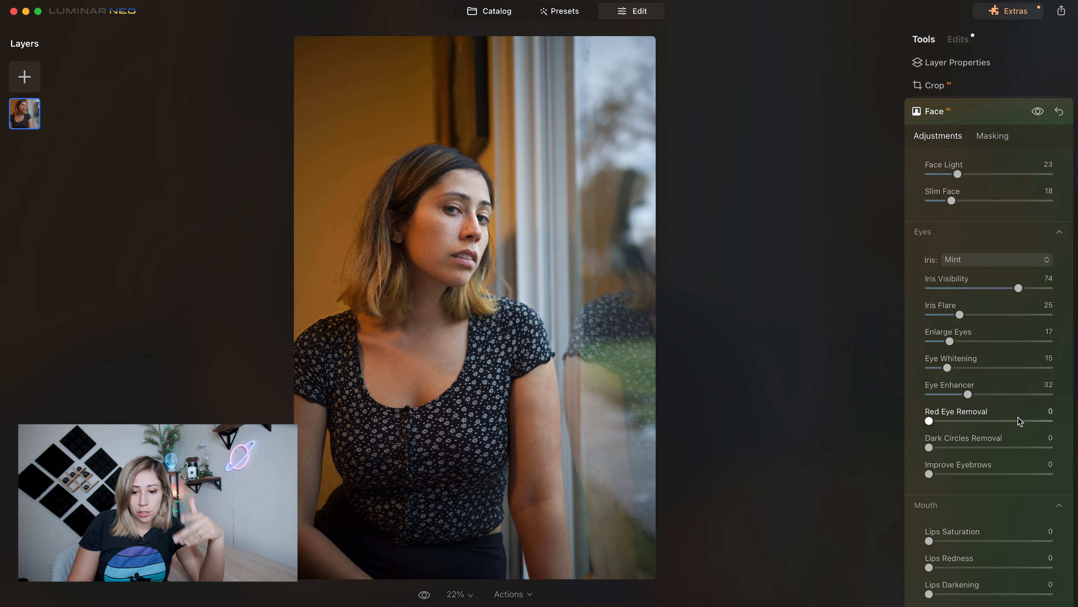
{"action": "scroll", "coordinate": [1016, 442], "scroll_direction": "down", "scroll_amount": 2}
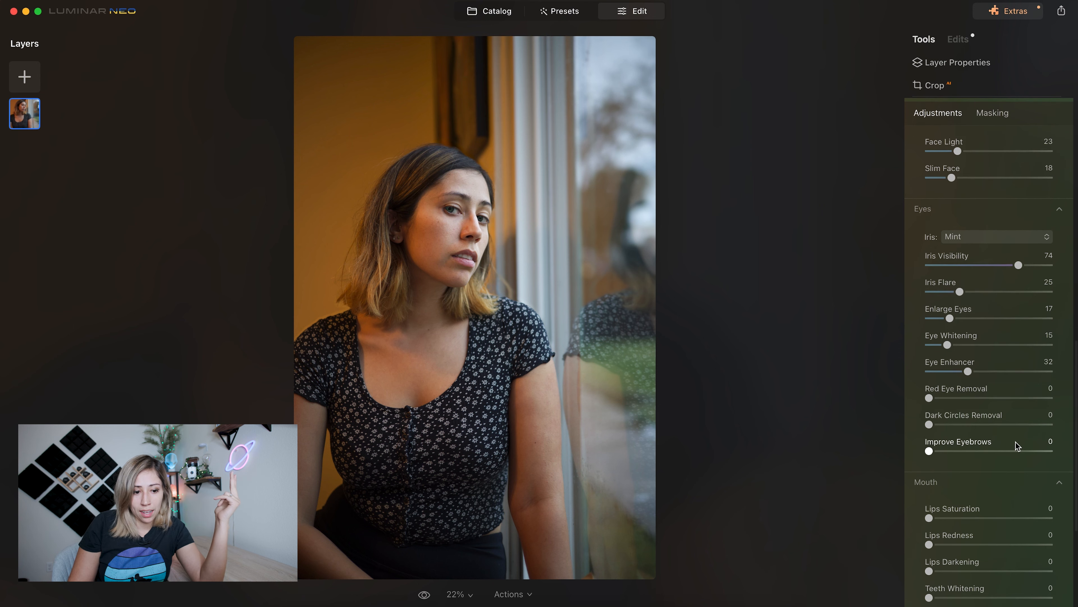
{"action": "left_click_drag", "start_coordinate": [929, 425], "coordinate": [1063, 439]}
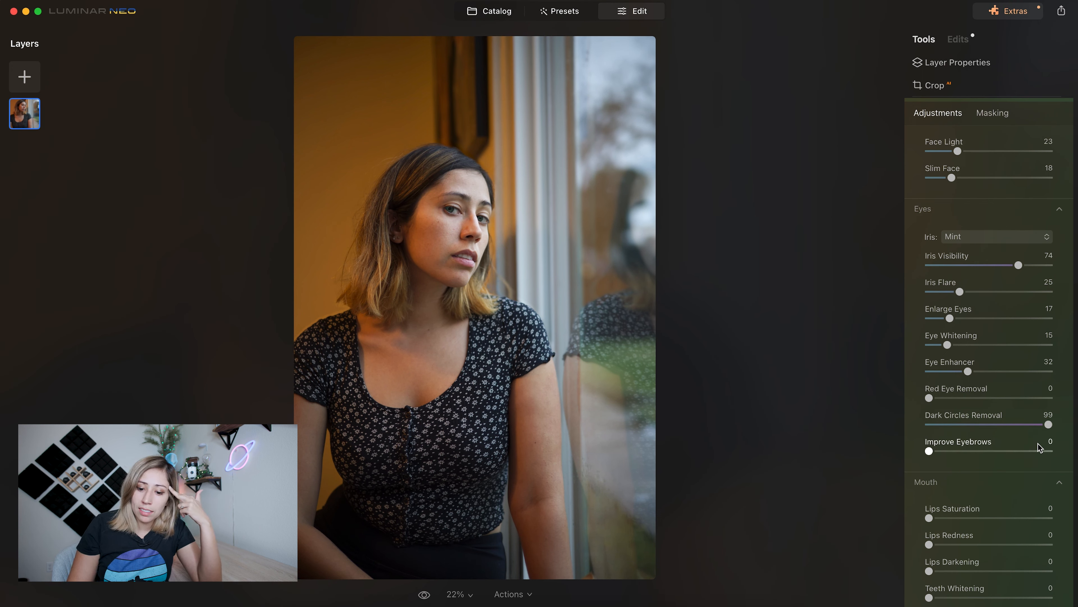
- Set Dark Circles Removal to 55 and Improve Eyebrows to 40, and compare the portrait with and without the Face AI edits
{"action": "left_click", "coordinate": [996, 424]}
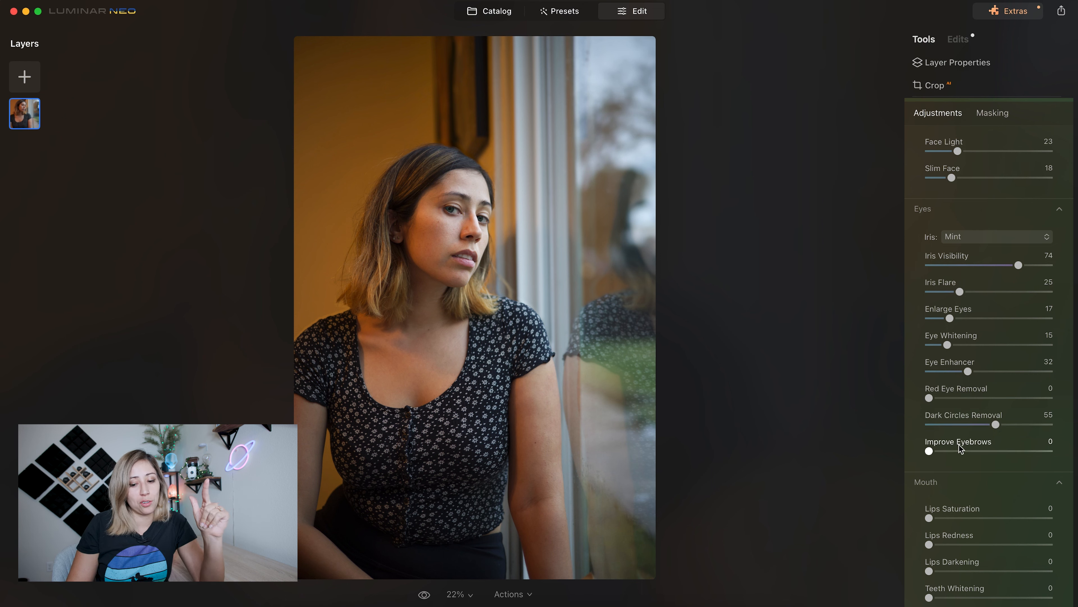
{"action": "left_click_drag", "start_coordinate": [929, 451], "coordinate": [974, 455]}
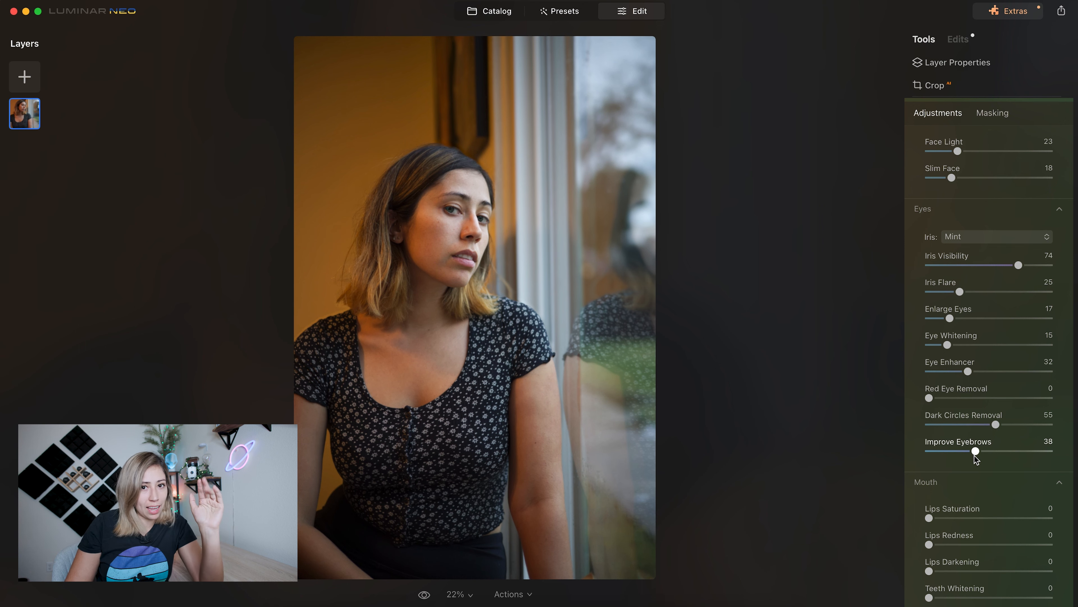
{"action": "mouse_move", "coordinate": [975, 453]}
{"action": "left_mouse_down"}
{"action": "mouse_move", "coordinate": [1010, 460]}
{"action": "mouse_move", "coordinate": [978, 458]}
{"action": "left_mouse_up"}
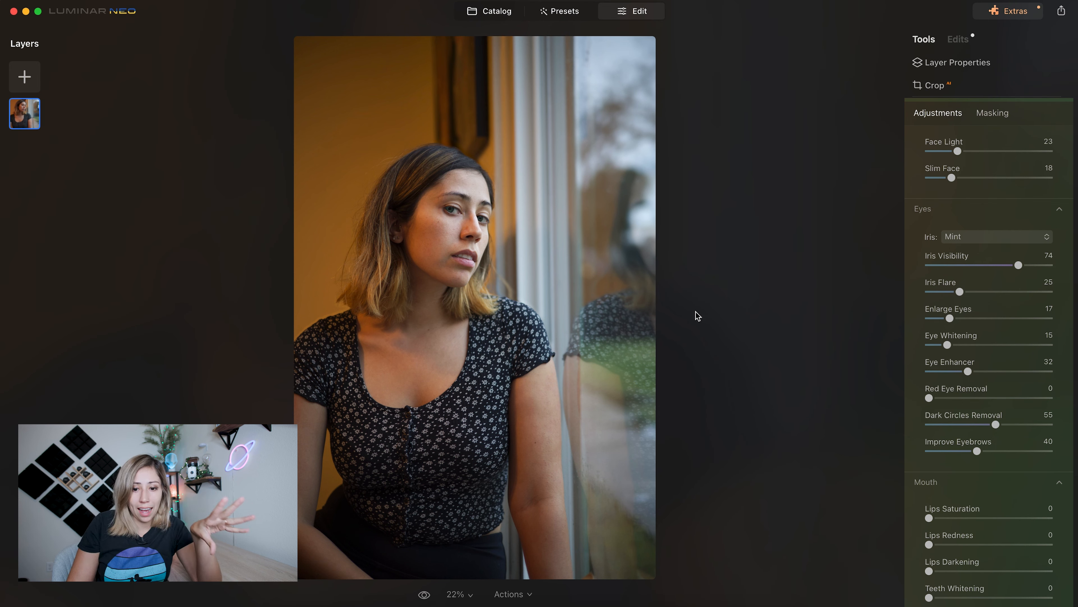
{"action": "scroll", "coordinate": [926, 173], "scroll_direction": "up", "scroll_amount": 1}
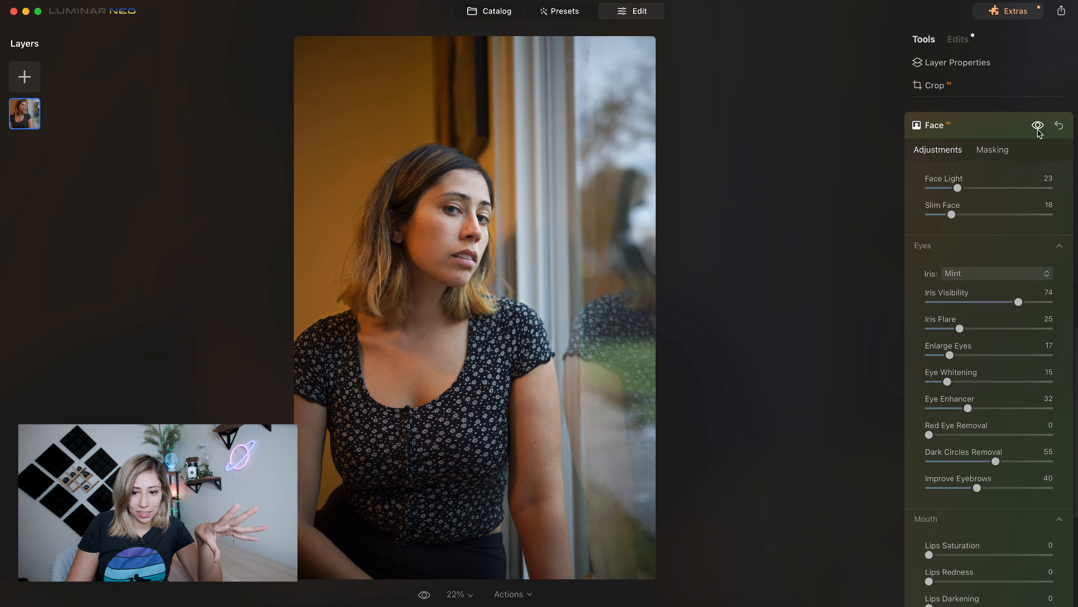
{"action": "left_click", "coordinate": [1038, 130]}
{"action": "left_click", "coordinate": [1037, 130]}
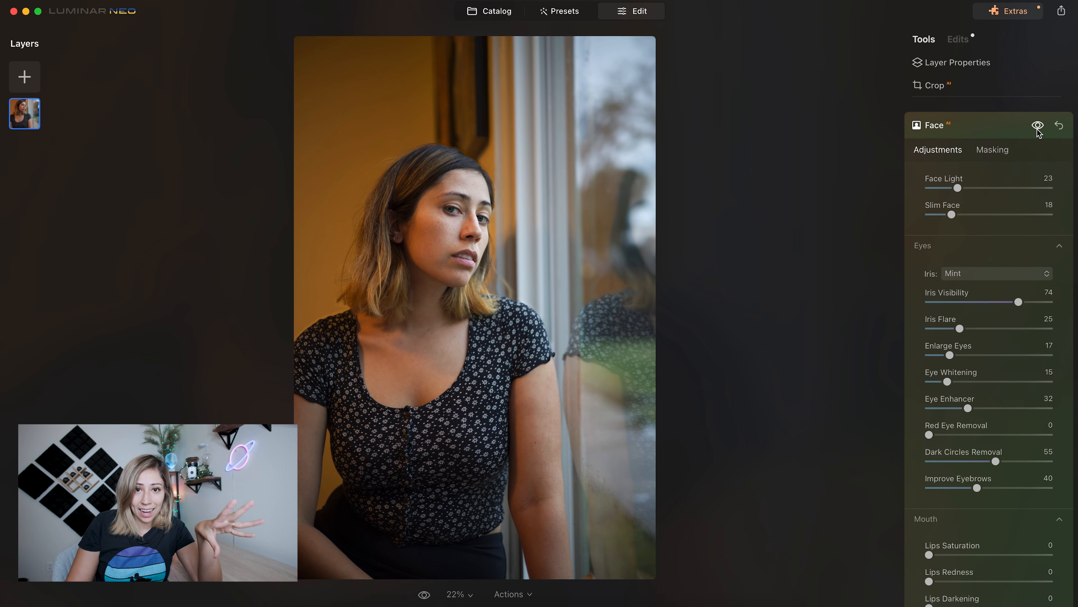
- Retouch the mouth with Lips Saturation 46, Lips Redness 7, Lips Darkening 13 and Teeth Whitening 12, and compare the Face AI result
{"action": "scroll", "coordinate": [987, 361], "scroll_direction": "down", "scroll_amount": 4}
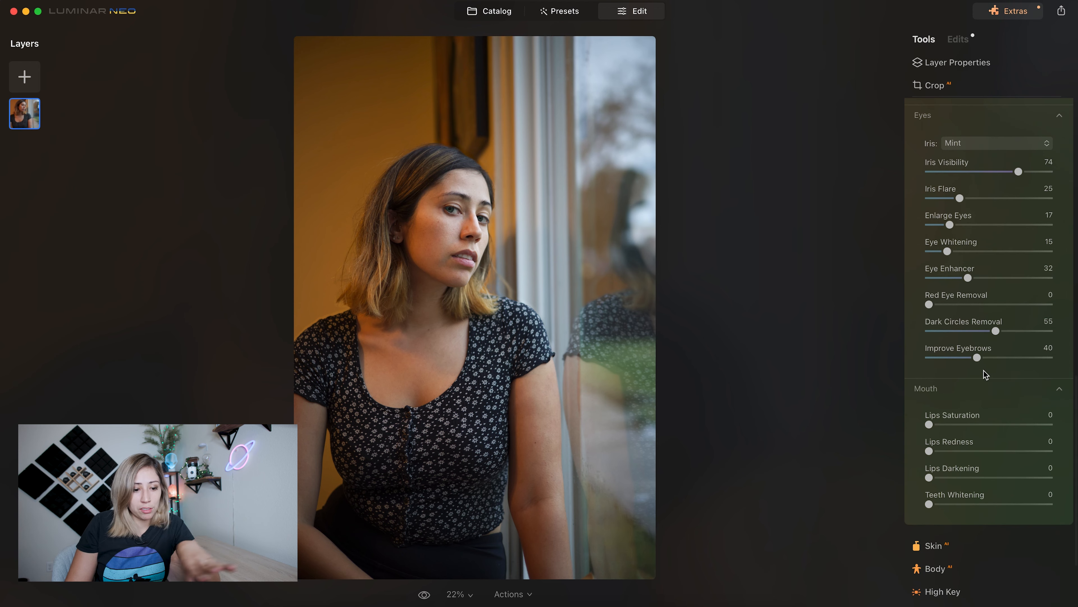
{"action": "left_click", "coordinate": [946, 425]}
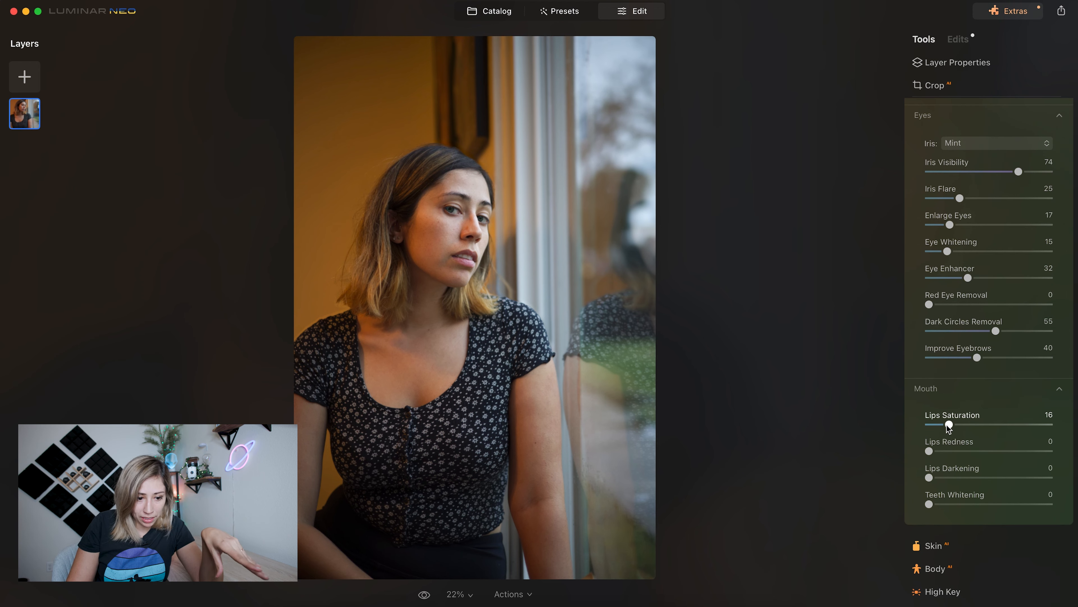
{"action": "left_click_drag", "start_coordinate": [949, 424], "coordinate": [984, 427]}
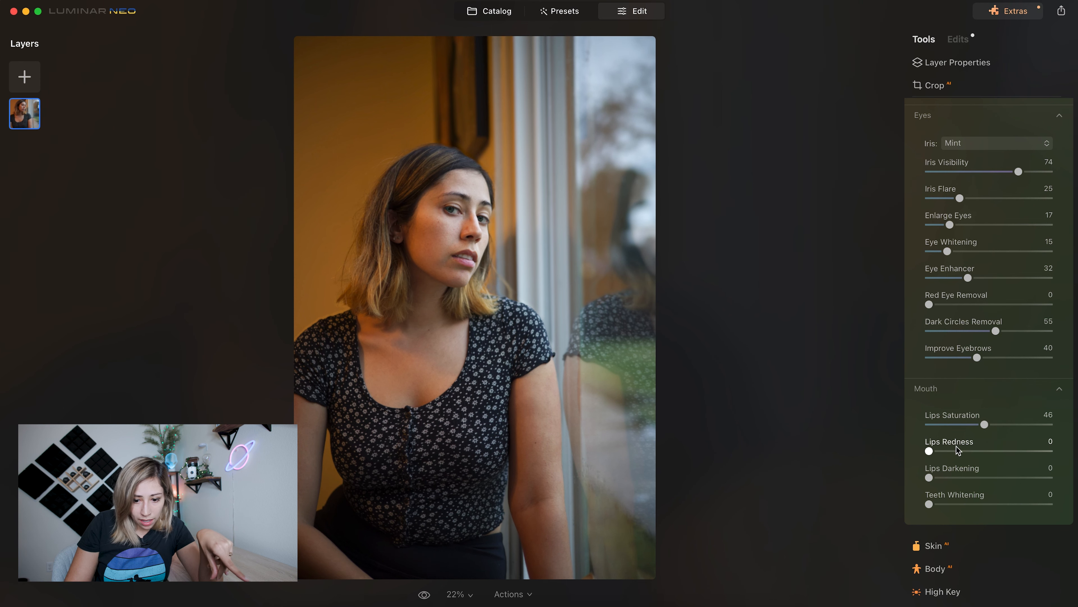
{"action": "left_click_drag", "start_coordinate": [933, 451], "coordinate": [944, 477]}
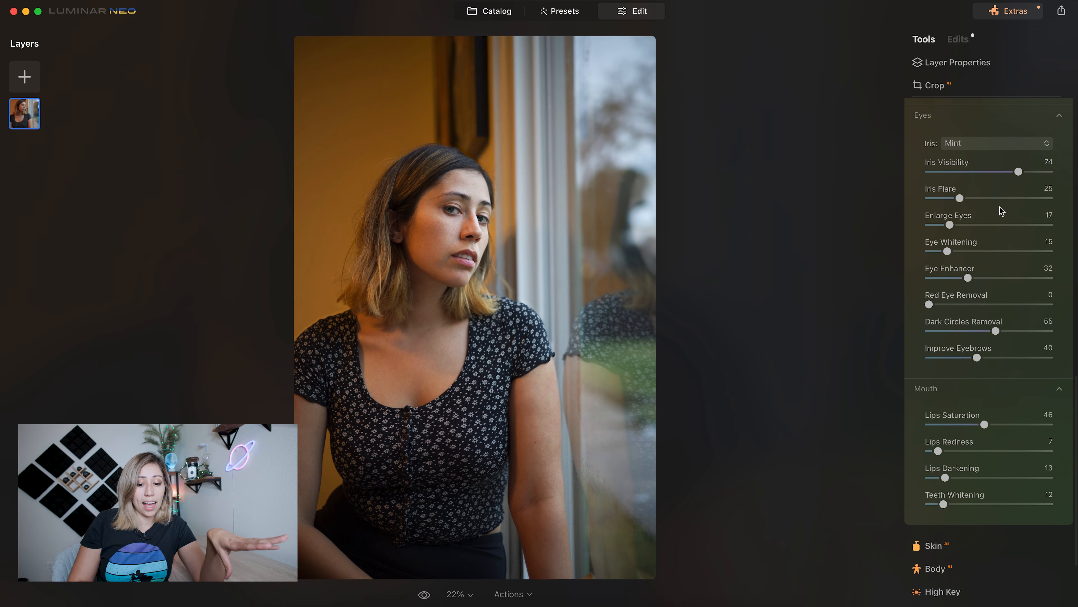
{"action": "scroll", "coordinate": [1002, 211], "scroll_direction": "up", "scroll_amount": 3}
{"action": "scroll", "coordinate": [1002, 211], "scroll_direction": "up", "scroll_amount": 2}
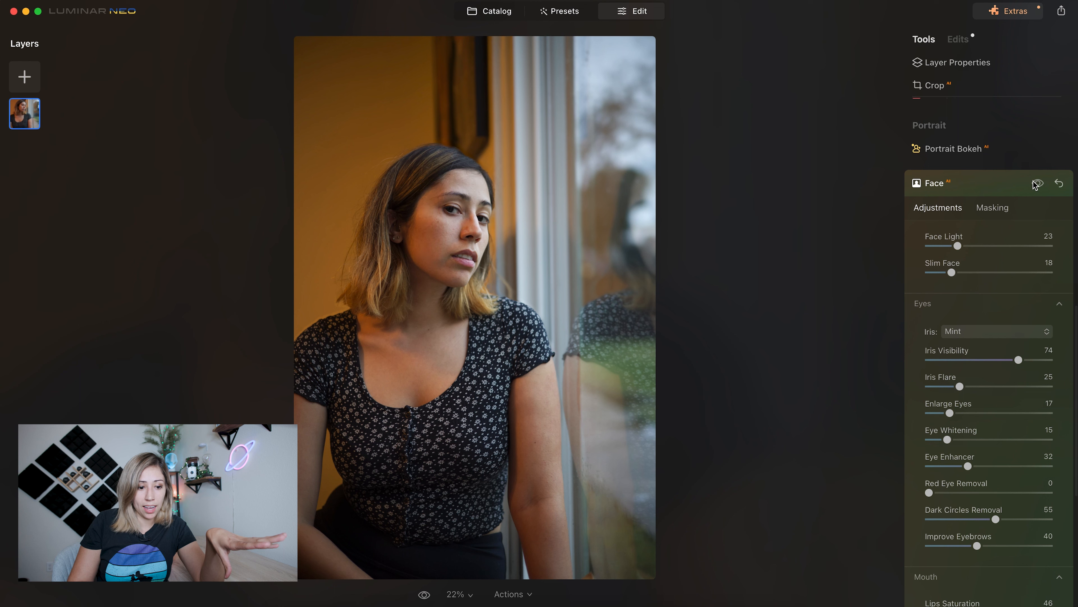
{"action": "left_click", "coordinate": [1034, 181]}
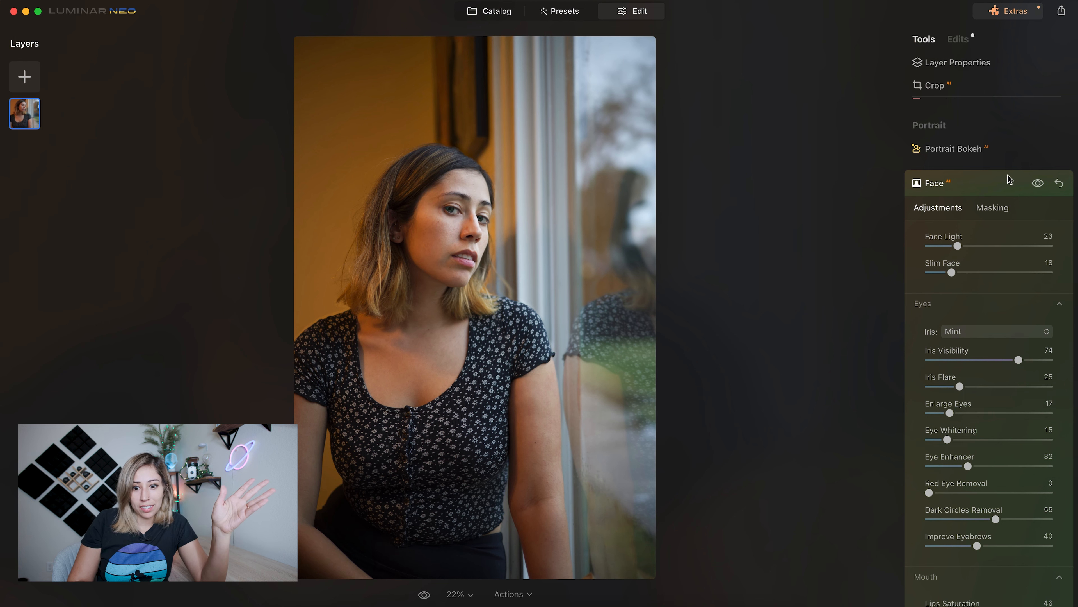
{"action": "left_click", "coordinate": [996, 182]}
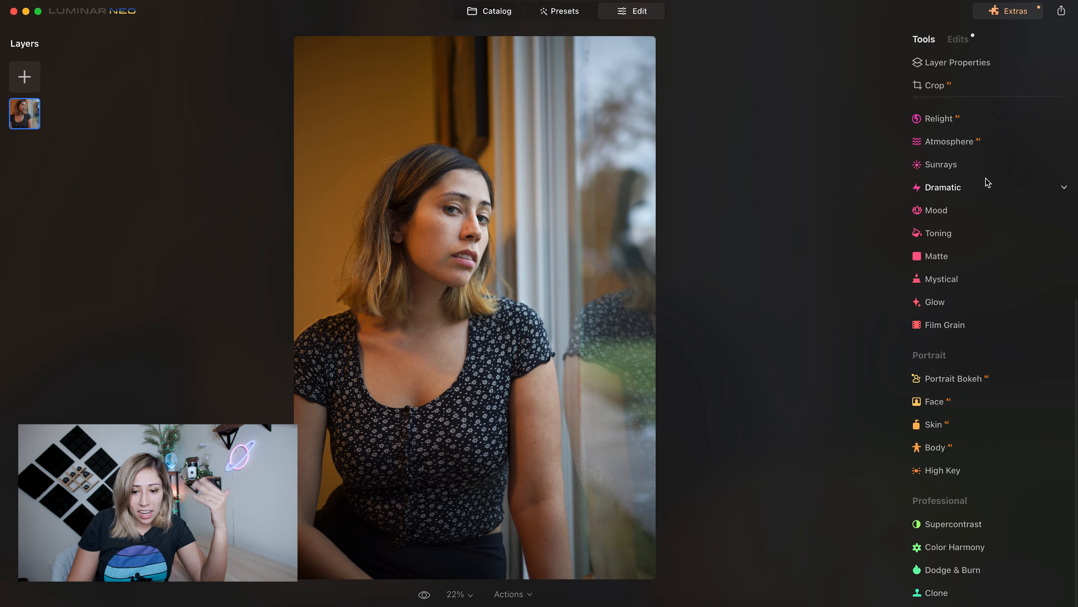
- Smooth the woman's skin with Skin AI, using Shine Removal 13 and Amount 48, and check the face up close
{"action": "left_click", "coordinate": [954, 432]}
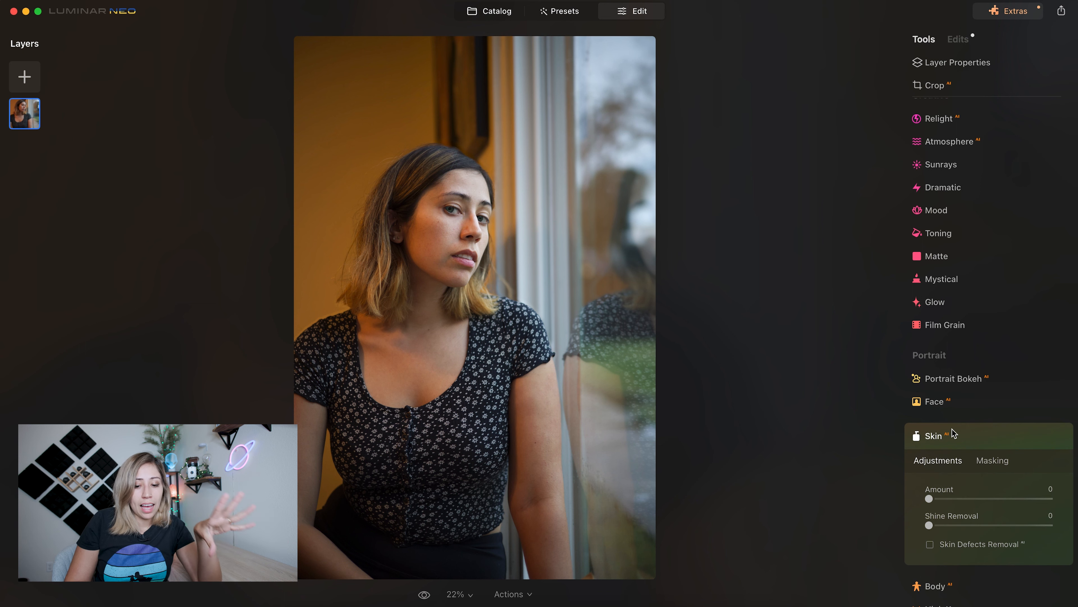
{"action": "scroll", "coordinate": [953, 433], "scroll_direction": "down", "scroll_amount": 2}
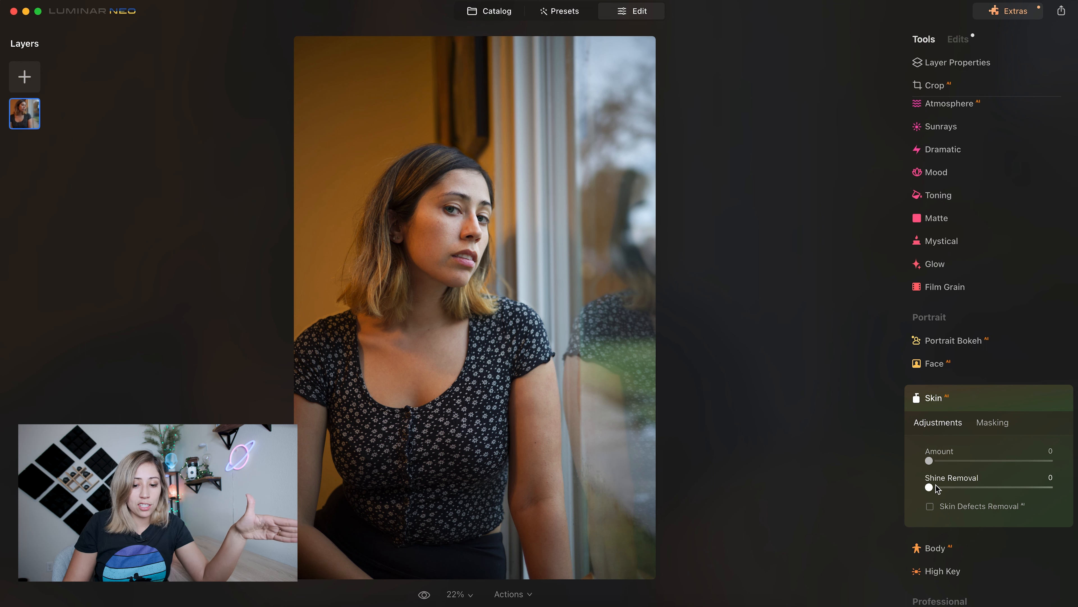
{"action": "left_click_drag", "start_coordinate": [929, 487], "coordinate": [940, 487]}
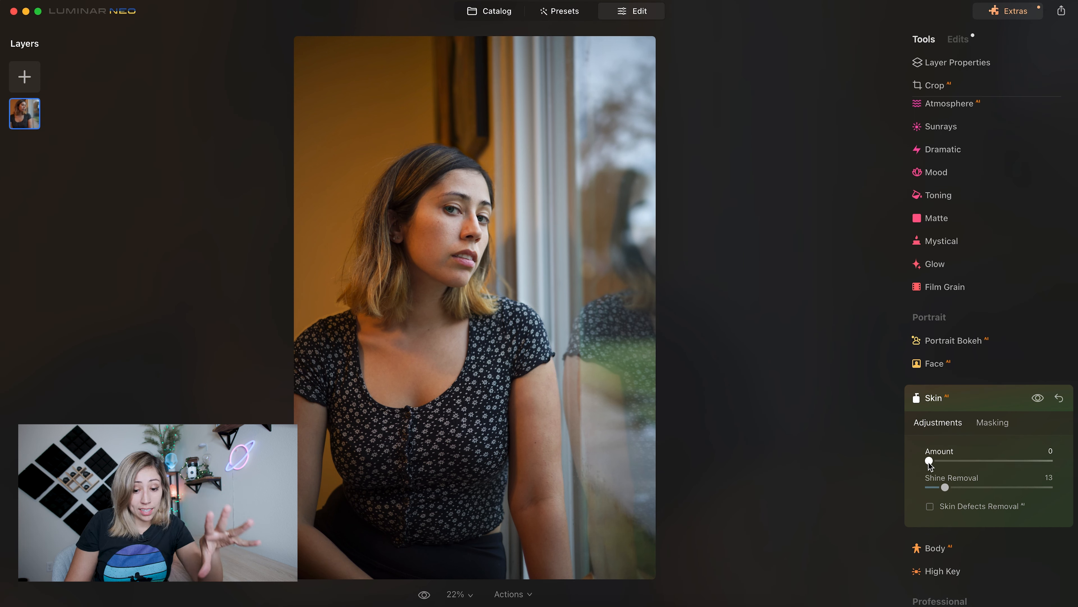
{"action": "left_click_drag", "start_coordinate": [932, 462], "coordinate": [948, 464]}
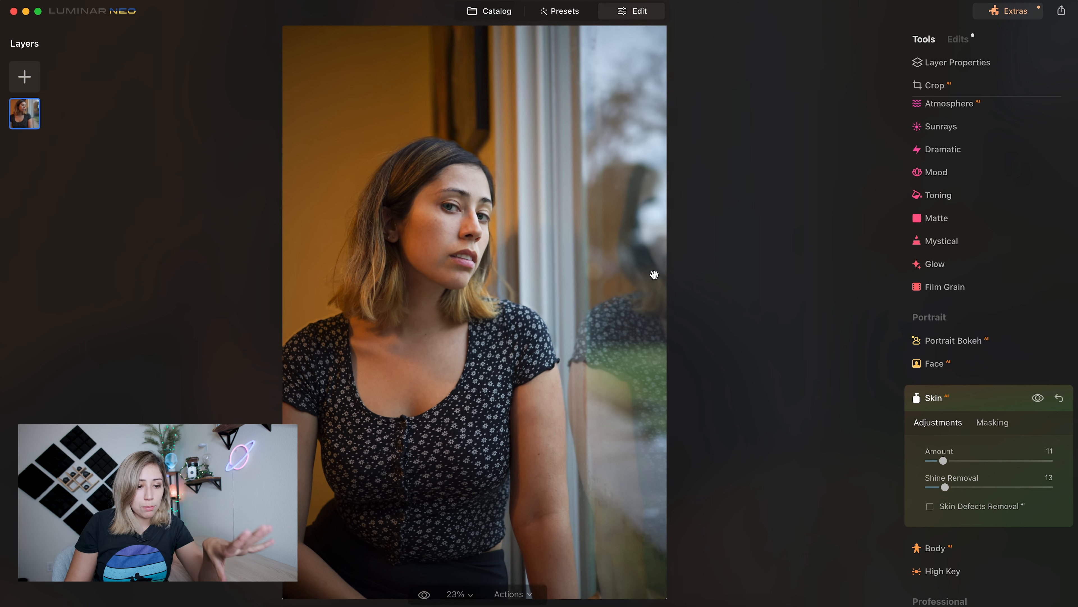
{"action": "scroll", "coordinate": [655, 275], "scroll_direction": "up", "scroll_amount": 5}
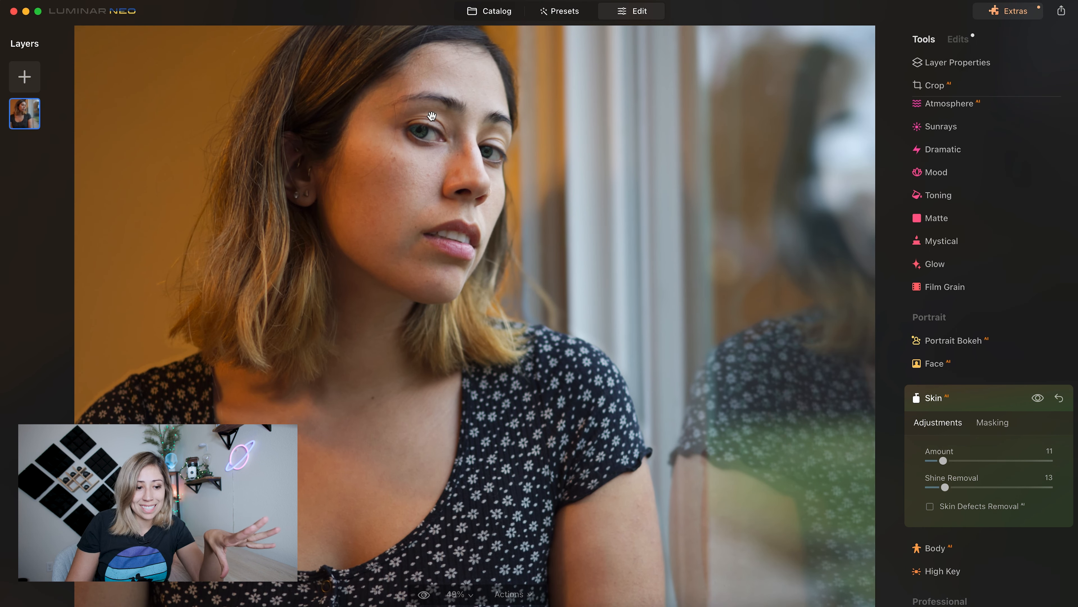
{"action": "scroll", "coordinate": [462, 175], "scroll_direction": "down", "scroll_amount": 4}
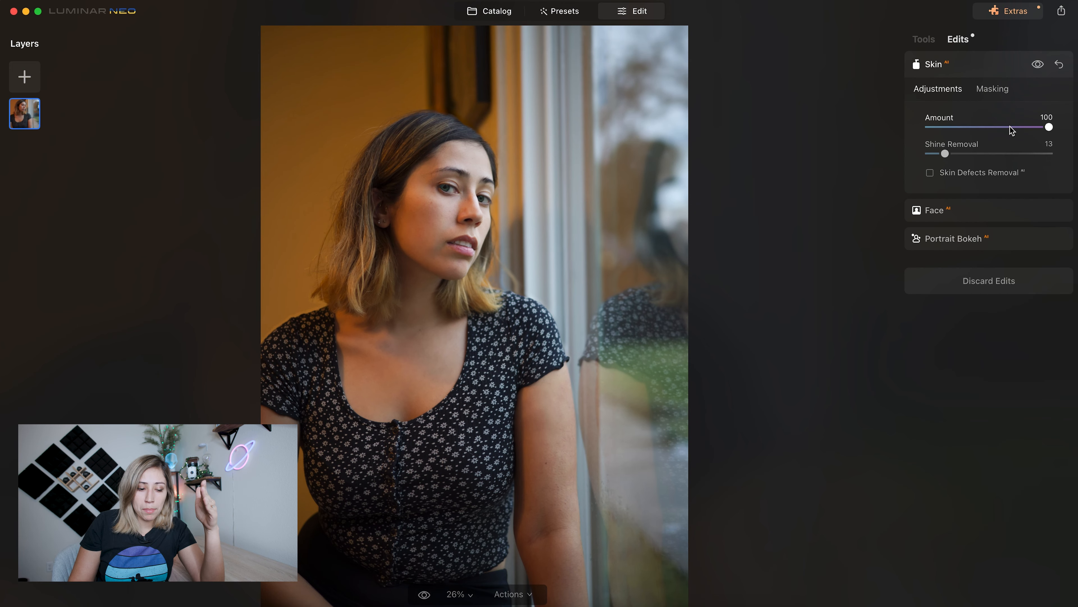
{"action": "left_click", "coordinate": [988, 128]}
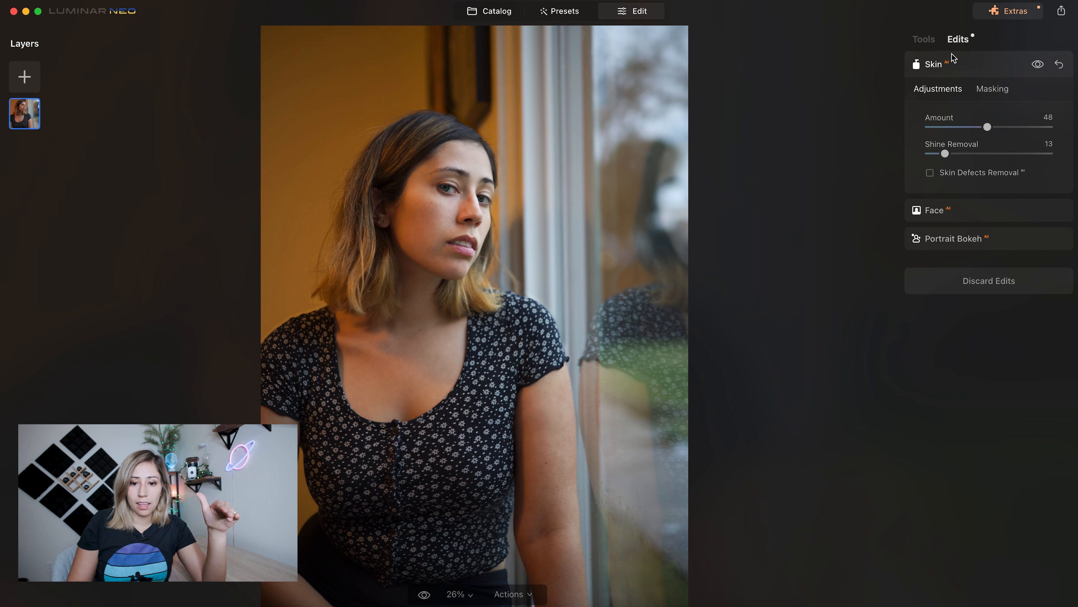
{"action": "left_click", "coordinate": [990, 70]}
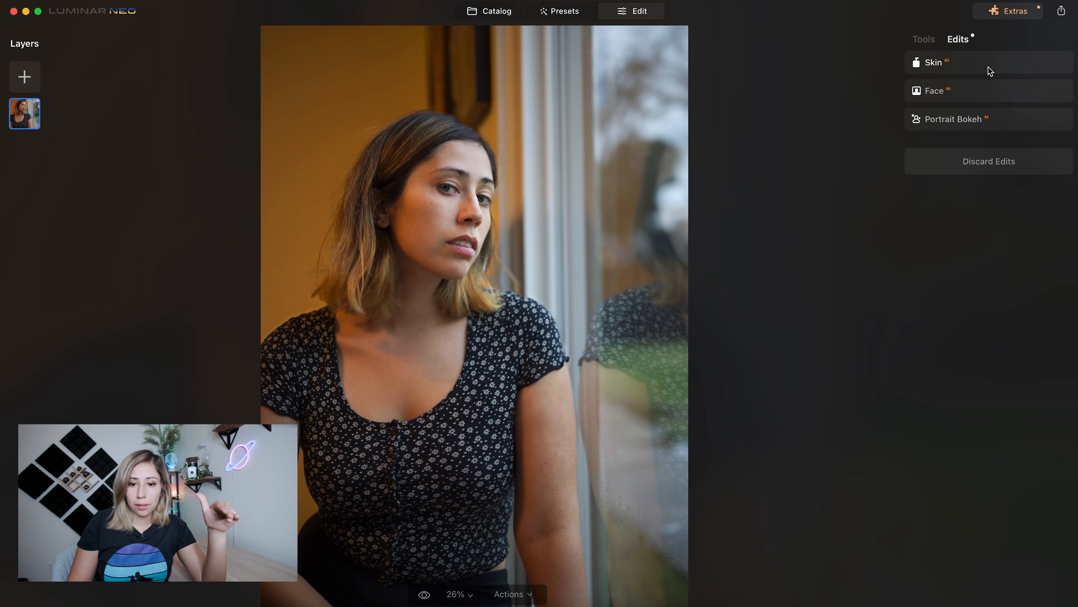
- Slim the woman's body with Body AI, trying Shape at 100 and settling on Shape 28 and Abdomen 47
{"action": "left_click", "coordinate": [925, 40]}
{"action": "scroll", "coordinate": [964, 482], "scroll_direction": "down", "scroll_amount": 6}
{"action": "scroll", "coordinate": [966, 485], "scroll_direction": "down", "scroll_amount": 1}
{"action": "left_click", "coordinate": [964, 497]}
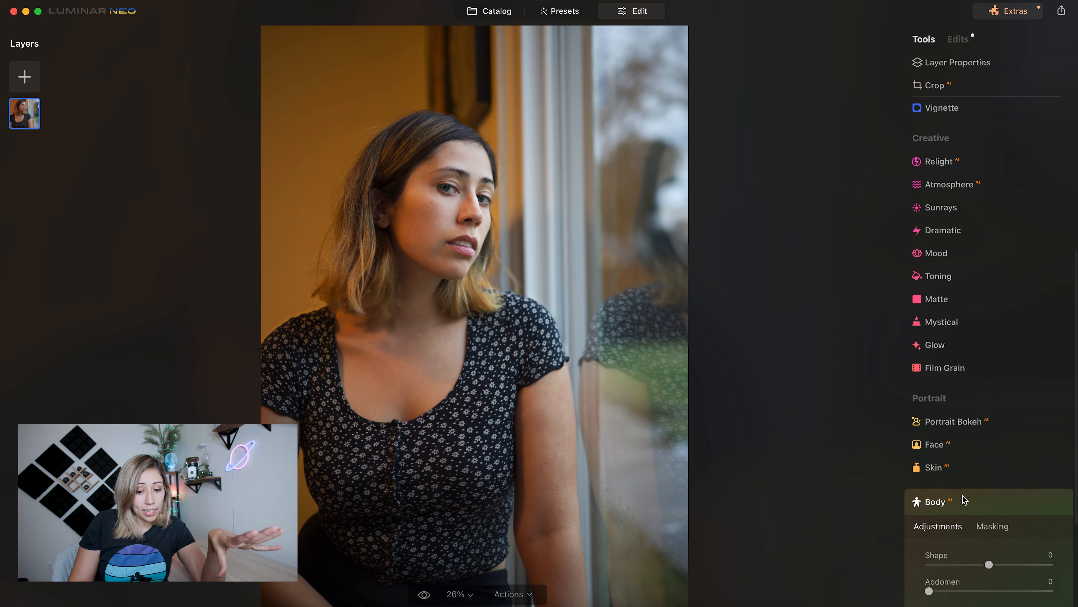
{"action": "key", "text": "super+minus"}
{"action": "key", "text": "super+minus"}
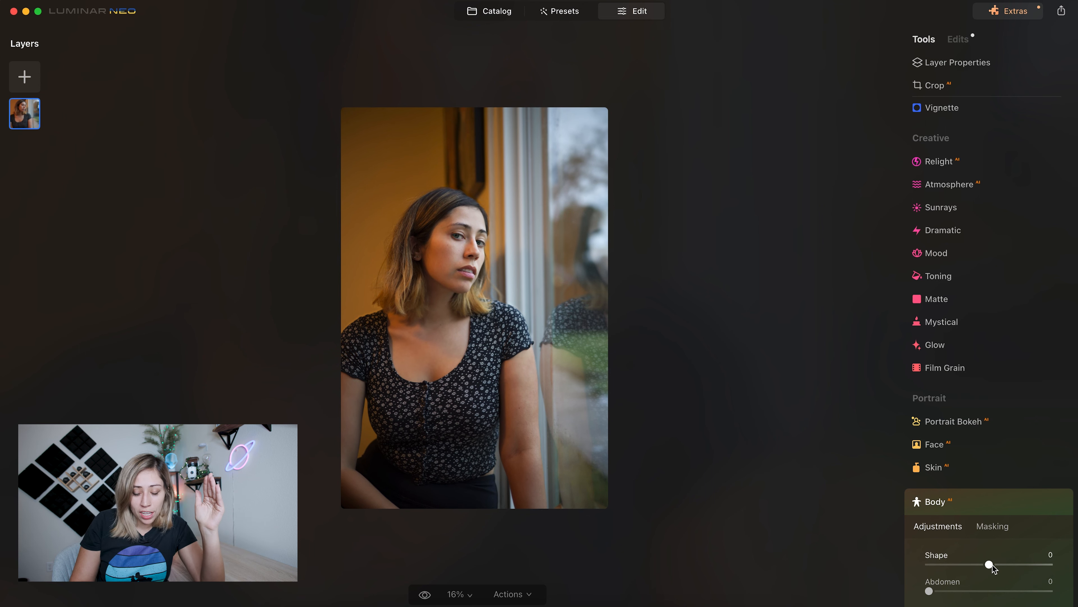
{"action": "left_click_drag", "start_coordinate": [990, 564], "coordinate": [1026, 564]}
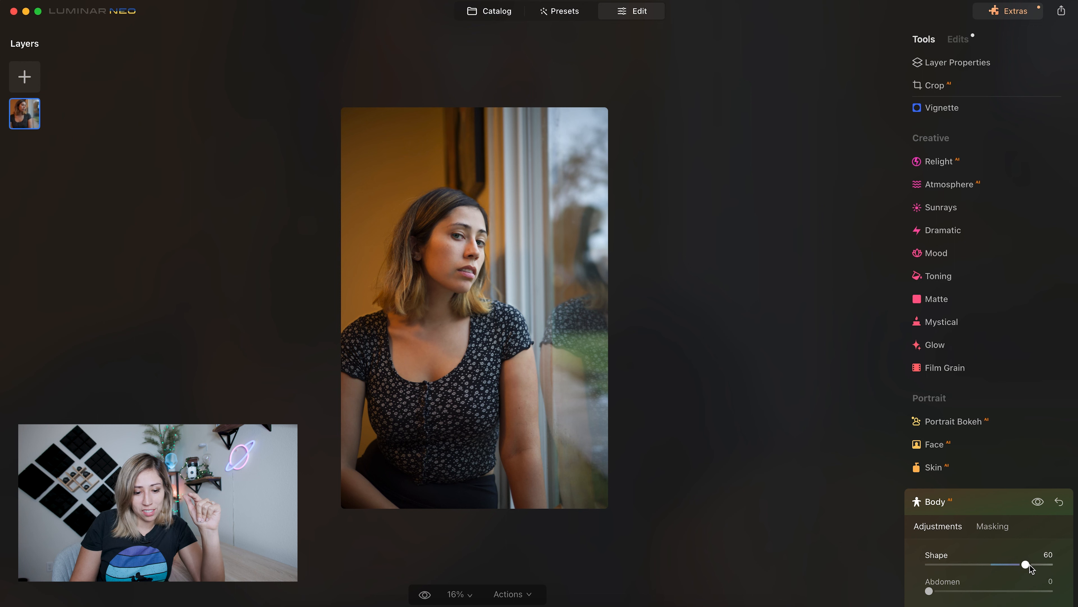
{"action": "left_click_drag", "start_coordinate": [1030, 567], "coordinate": [1076, 565]}
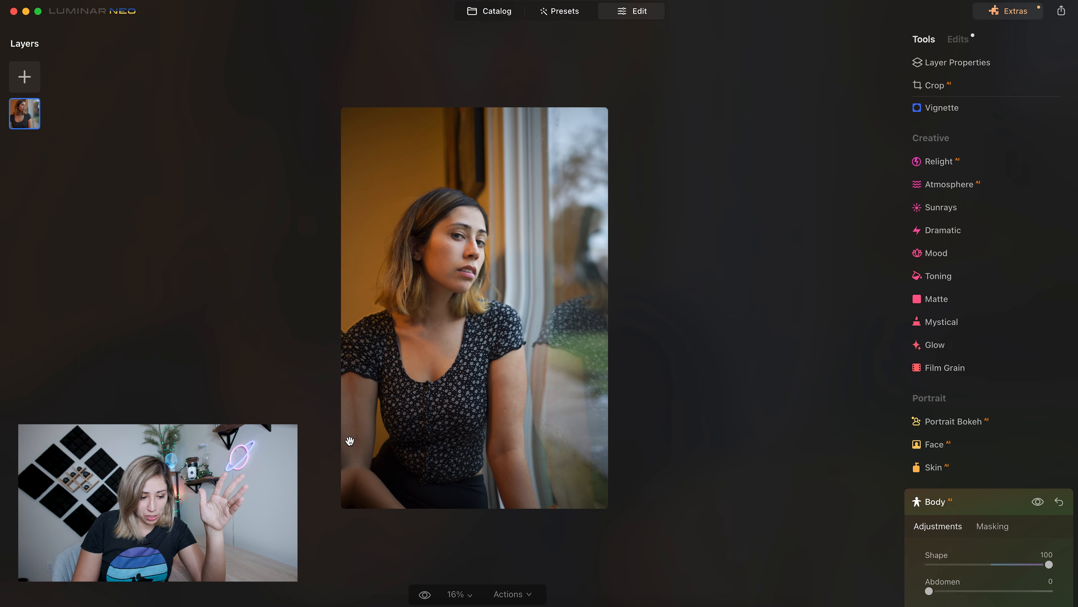
{"action": "left_click", "coordinate": [1008, 565]}
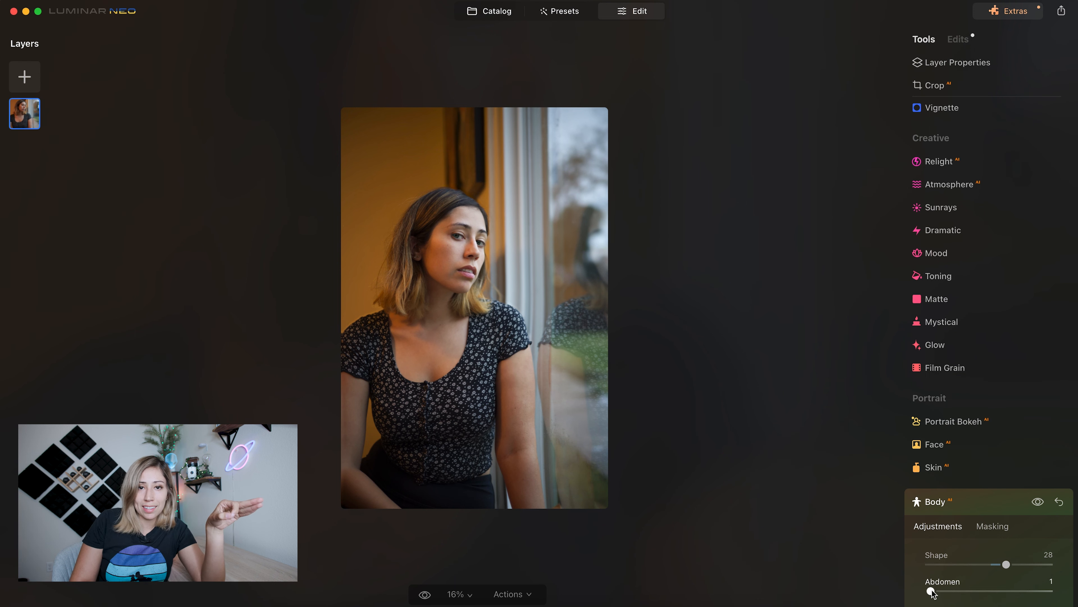
{"action": "left_click_drag", "start_coordinate": [933, 592], "coordinate": [993, 601]}
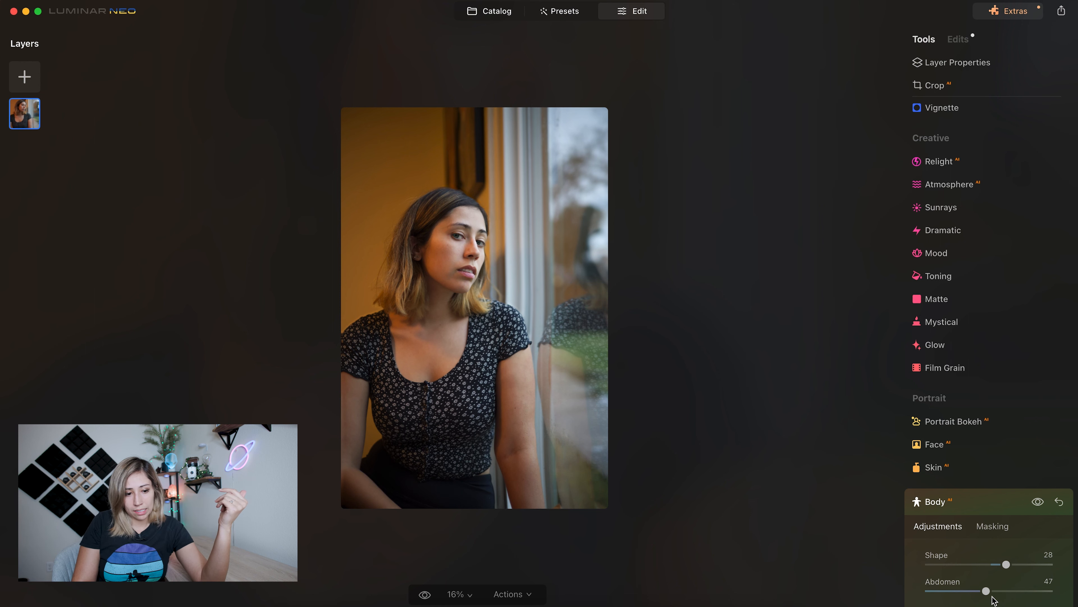
- Compare the edited window portrait with the original several times to examine the combined retouching
{"action": "key", "text": "super+equal"}
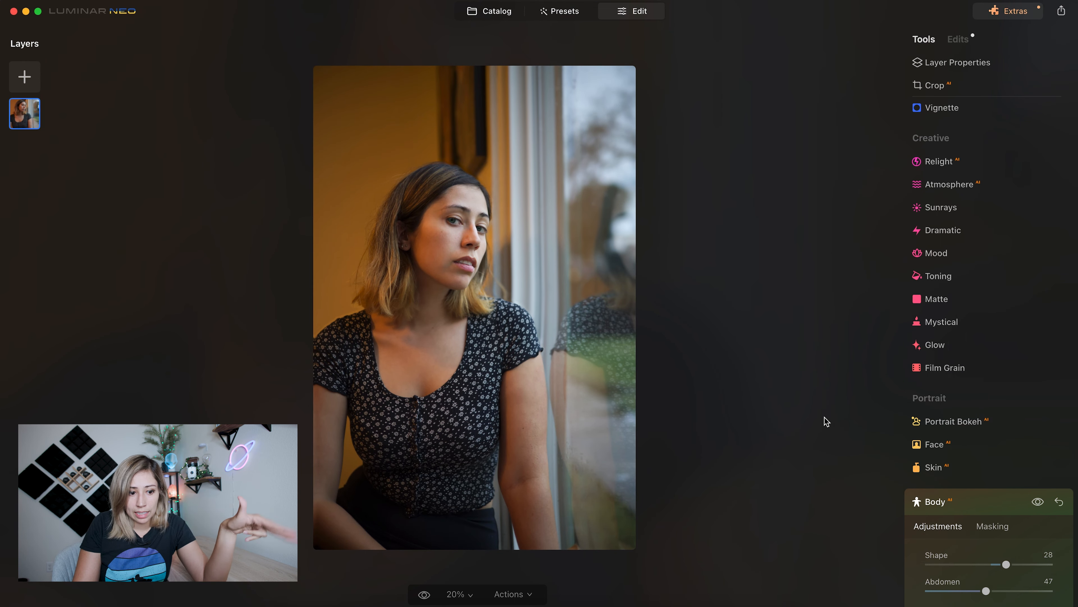
{"action": "key", "text": "backslash"}
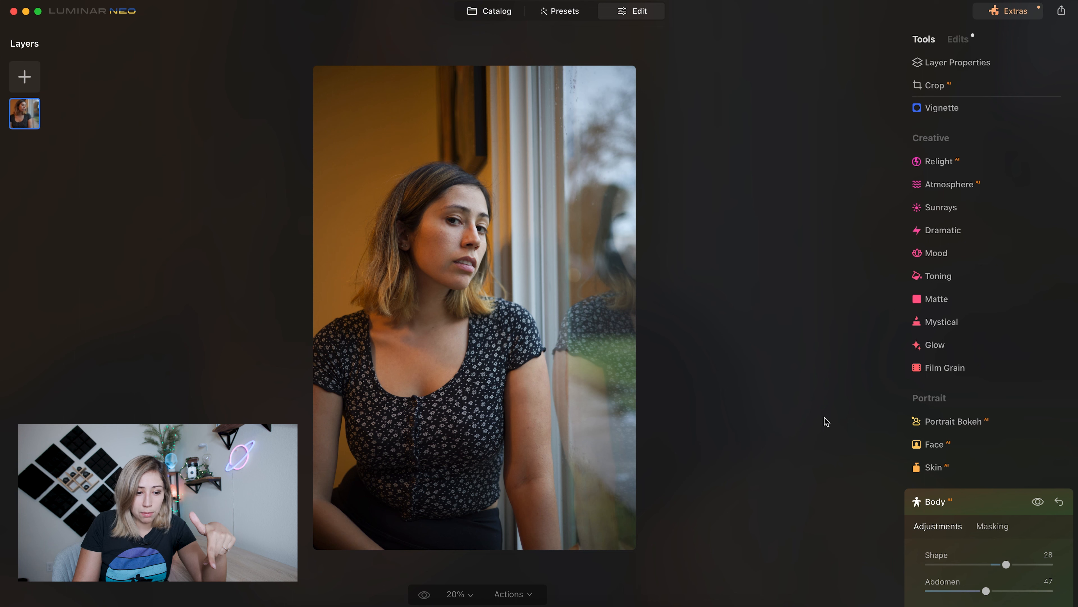
{"action": "key", "text": "backslash"}
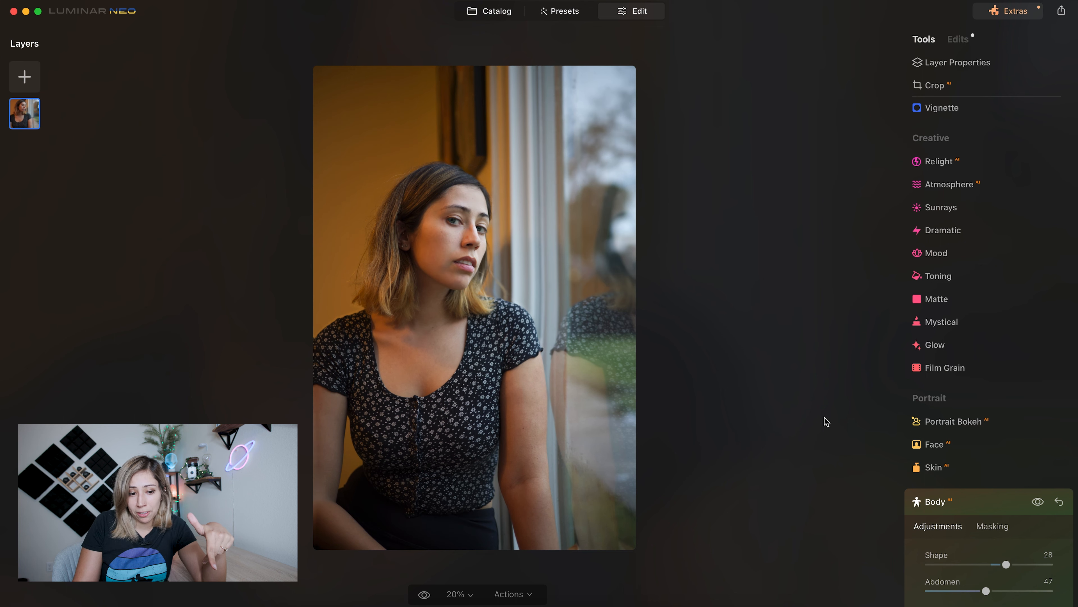
{"action": "key", "text": "backslash"}
{"action": "key", "text": "backslash"}
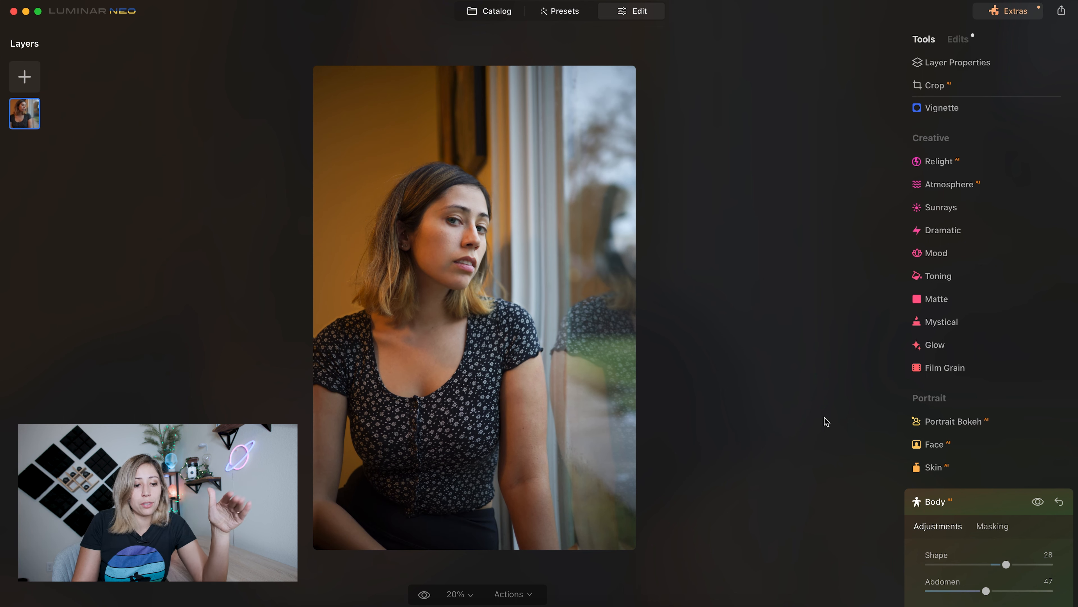
{"action": "key", "text": "backslash"}
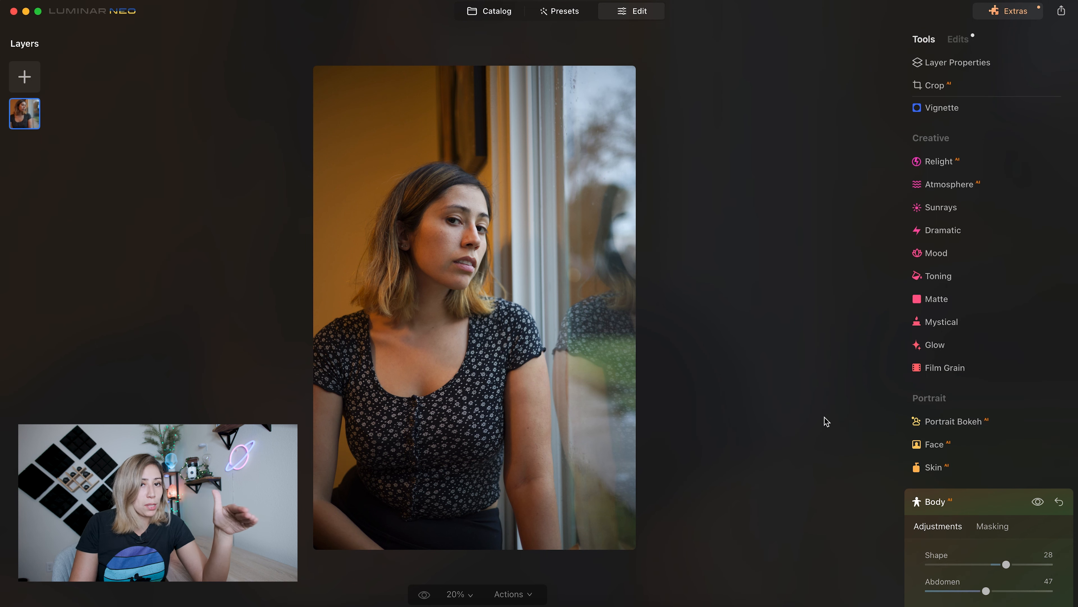
{"action": "key", "text": "backslash"}
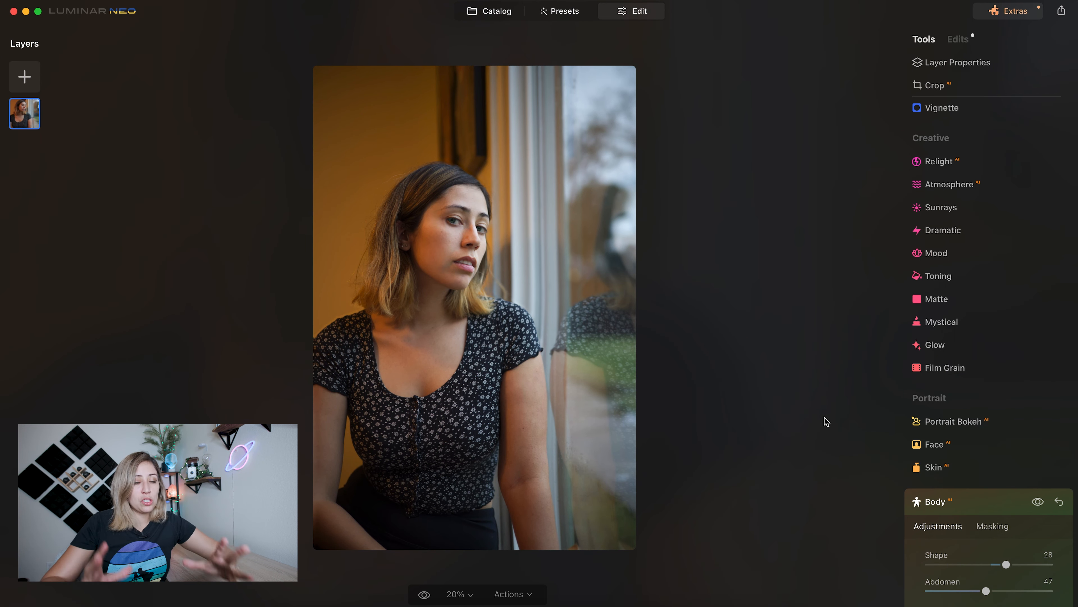
{"action": "key", "text": "backslash"}
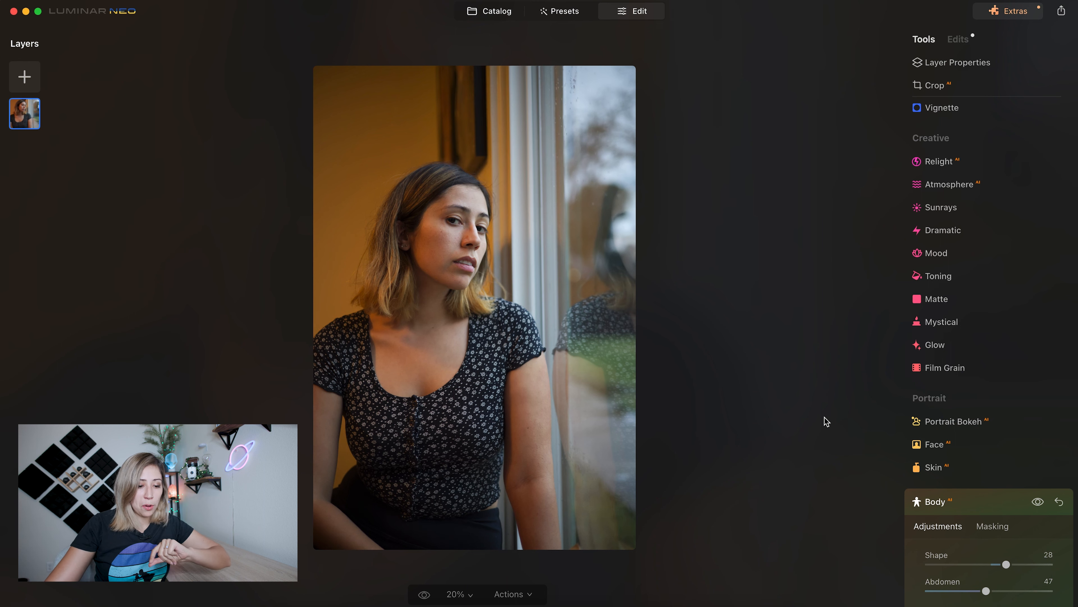
{"action": "key", "text": "backslash"}
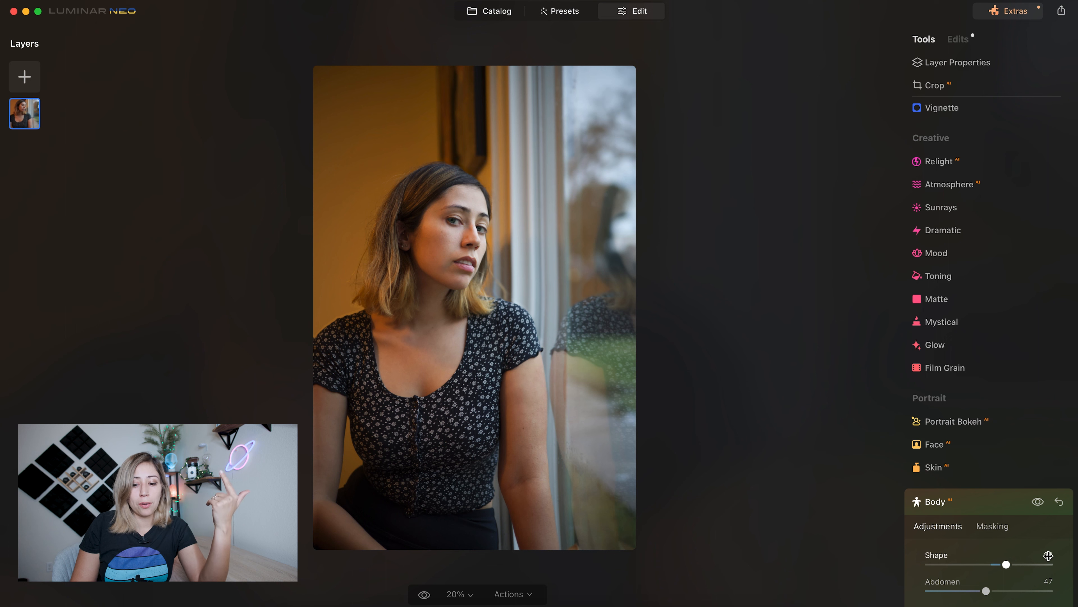
- Tone down the woman's Body AI slimming, reducing Shape to 4 and lowering Abdomen
{"action": "left_click_drag", "start_coordinate": [1015, 568], "coordinate": [992, 568]}
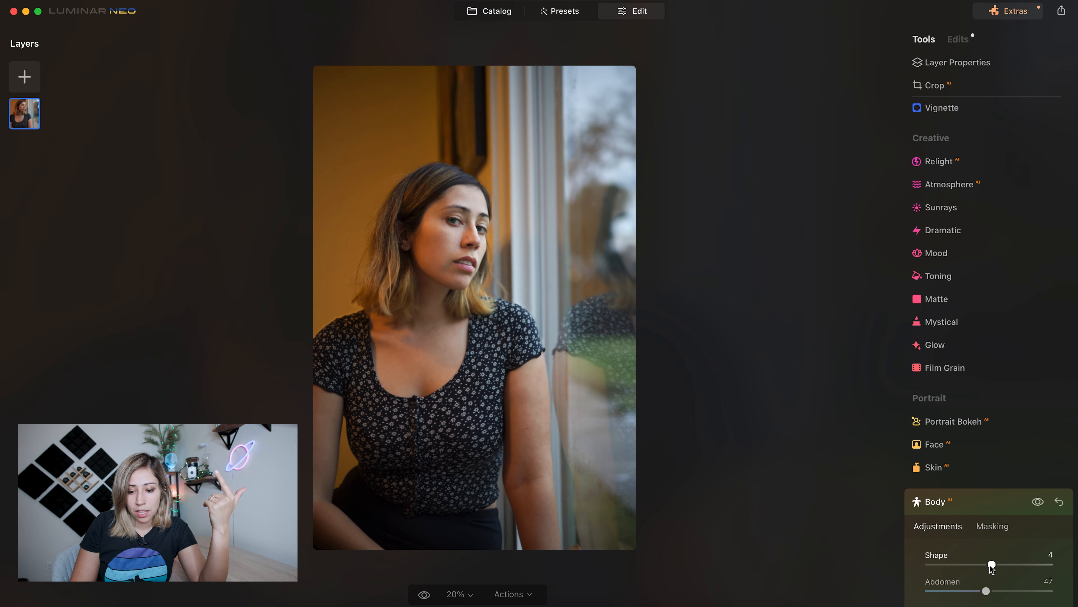
{"action": "left_click_drag", "start_coordinate": [989, 568], "coordinate": [913, 590]}
- Revise the applied Face AI edit by setting Iris to Original and both Enlarge Eyes and Slim Face to 0
{"action": "left_click", "coordinate": [958, 39]}
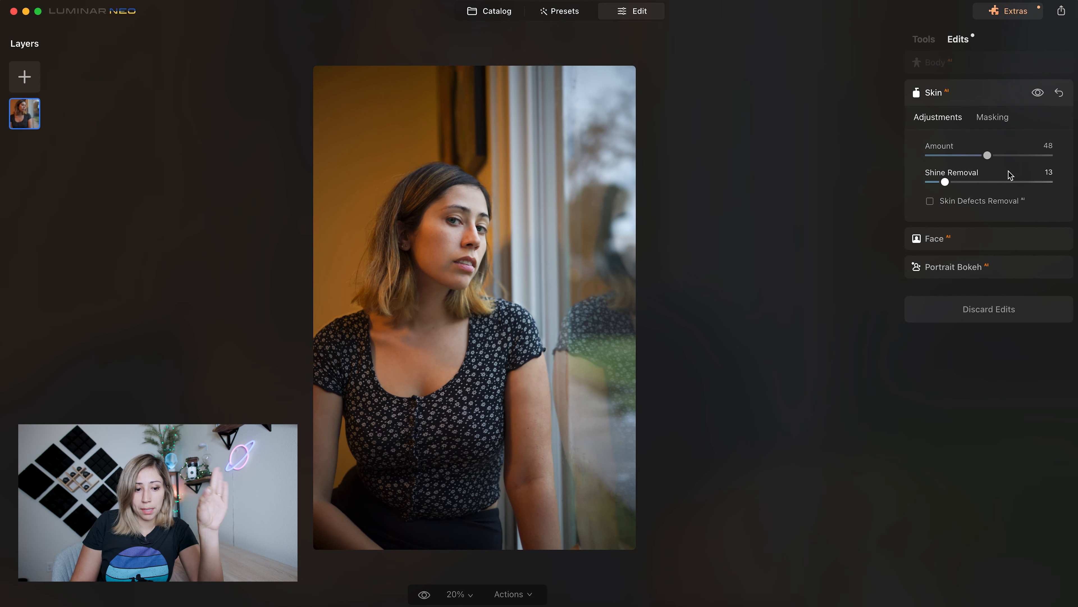
{"action": "left_click", "coordinate": [968, 238]}
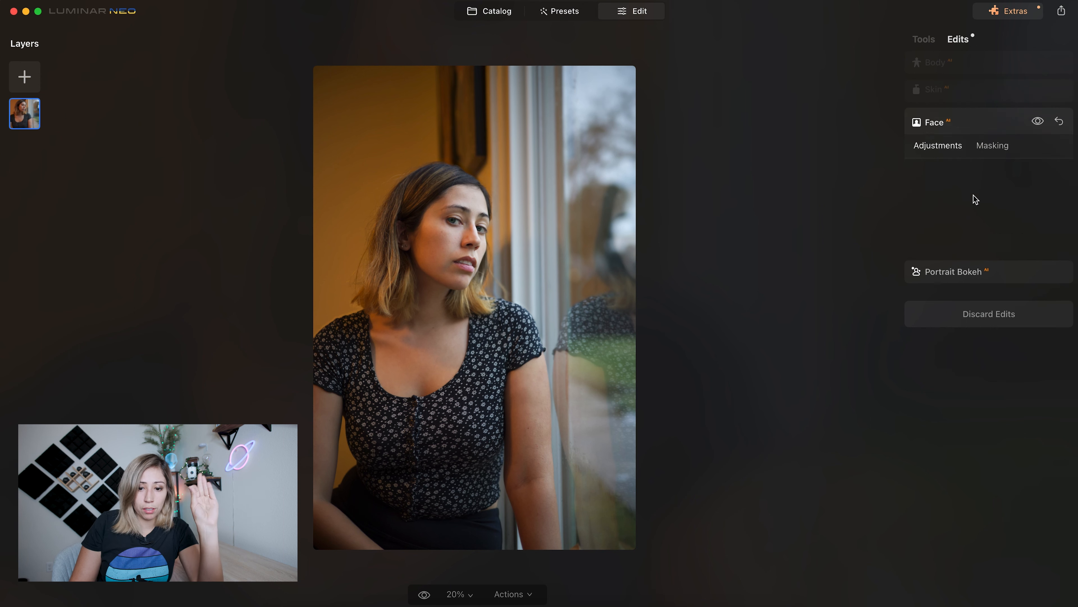
{"action": "left_click", "coordinate": [967, 242]}
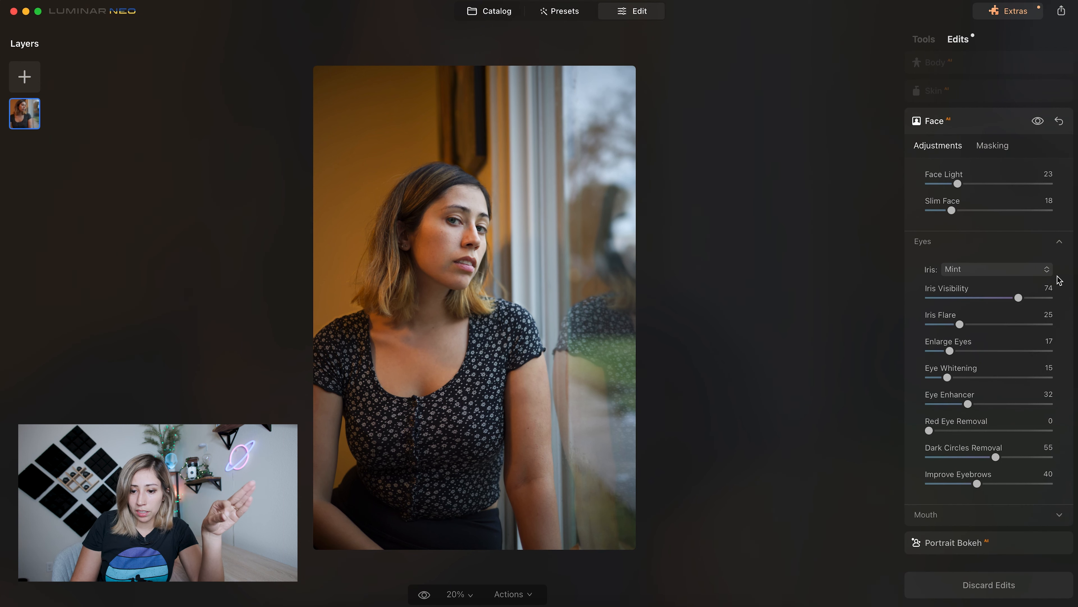
{"action": "left_click", "coordinate": [1045, 271]}
{"action": "left_click", "coordinate": [1003, 288]}
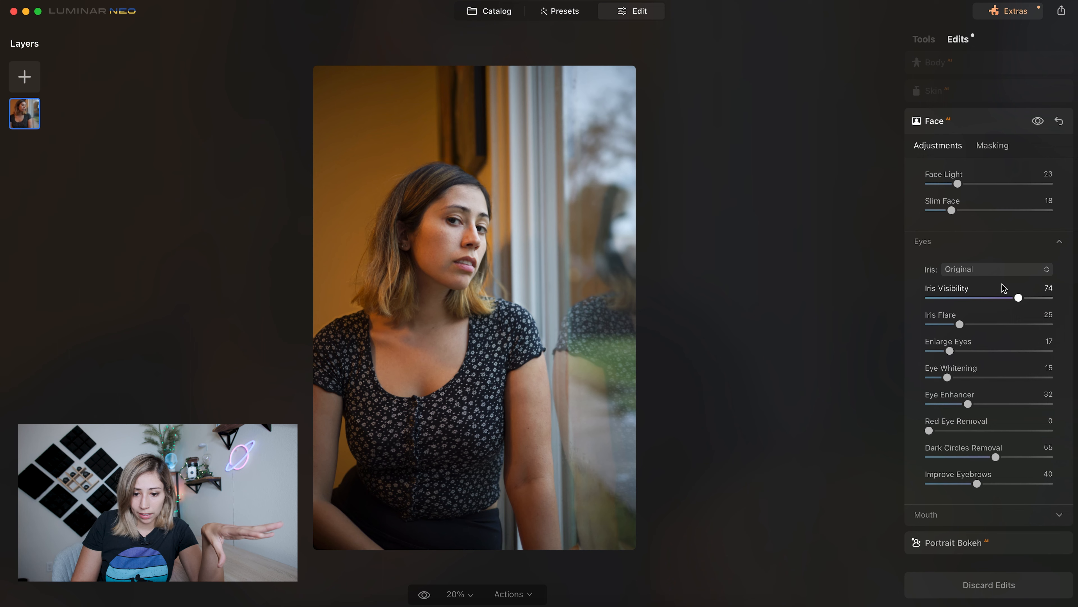
{"action": "left_click", "coordinate": [927, 351]}
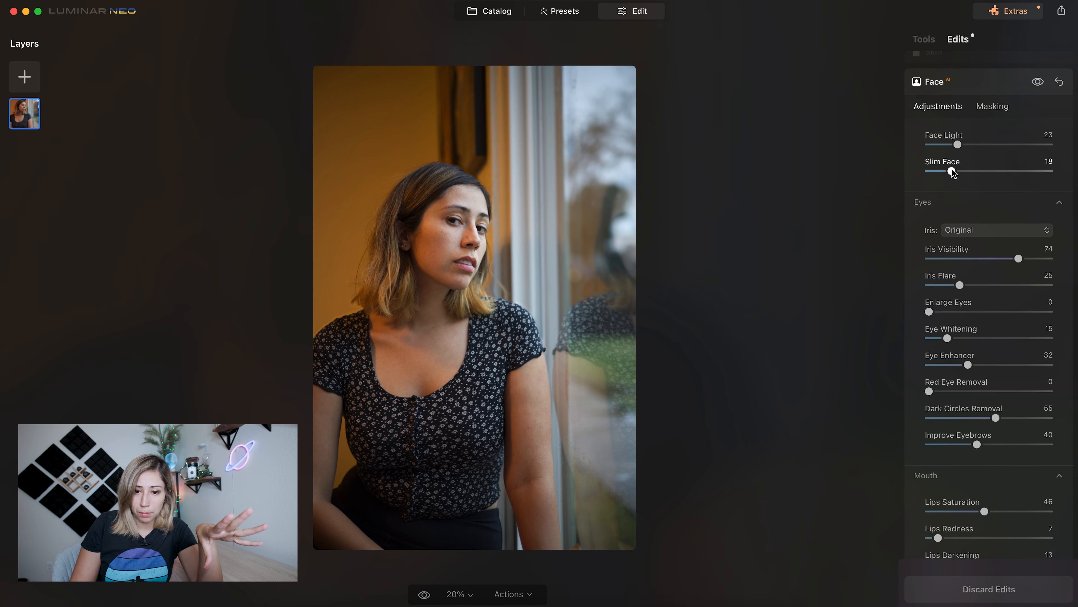
{"action": "left_click_drag", "start_coordinate": [952, 172], "coordinate": [908, 173]}
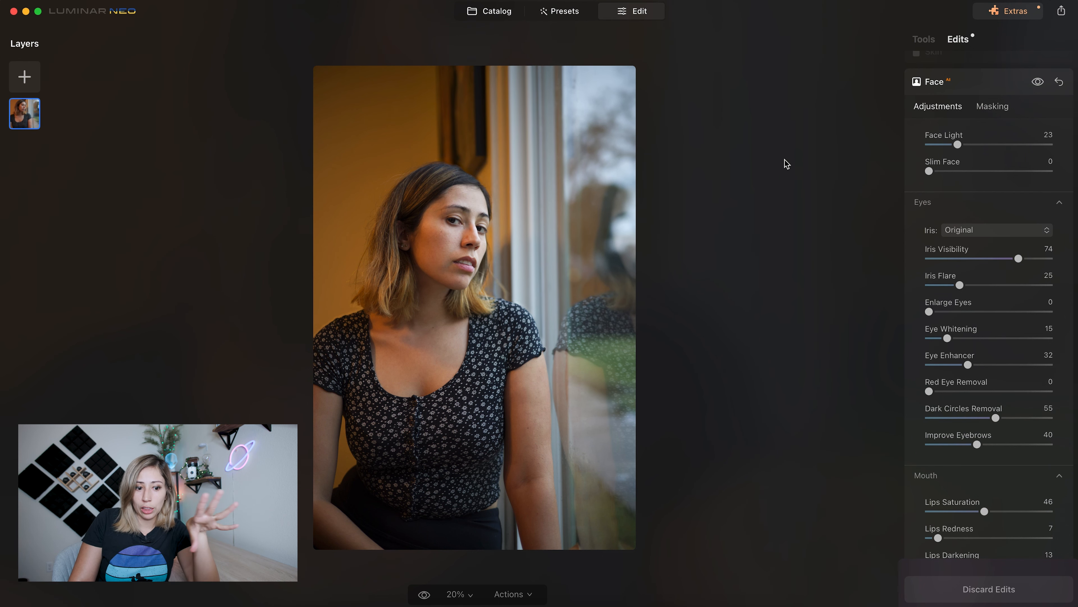
- Add the High Key effect to the window portrait with Amount 16
{"action": "left_click", "coordinate": [931, 39]}
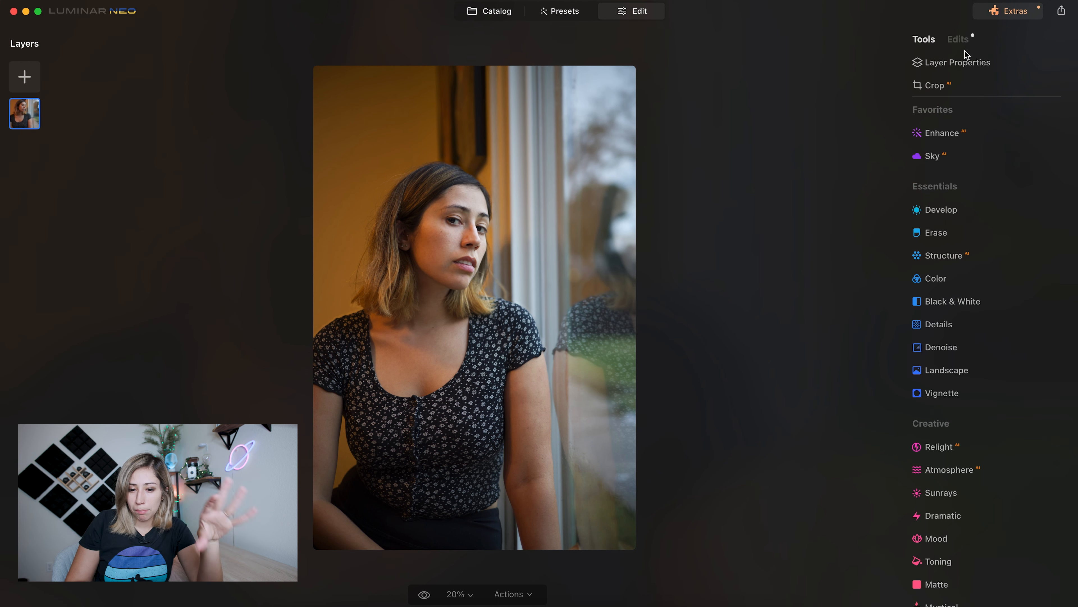
{"action": "scroll", "coordinate": [917, 471], "scroll_direction": "down", "scroll_amount": 5}
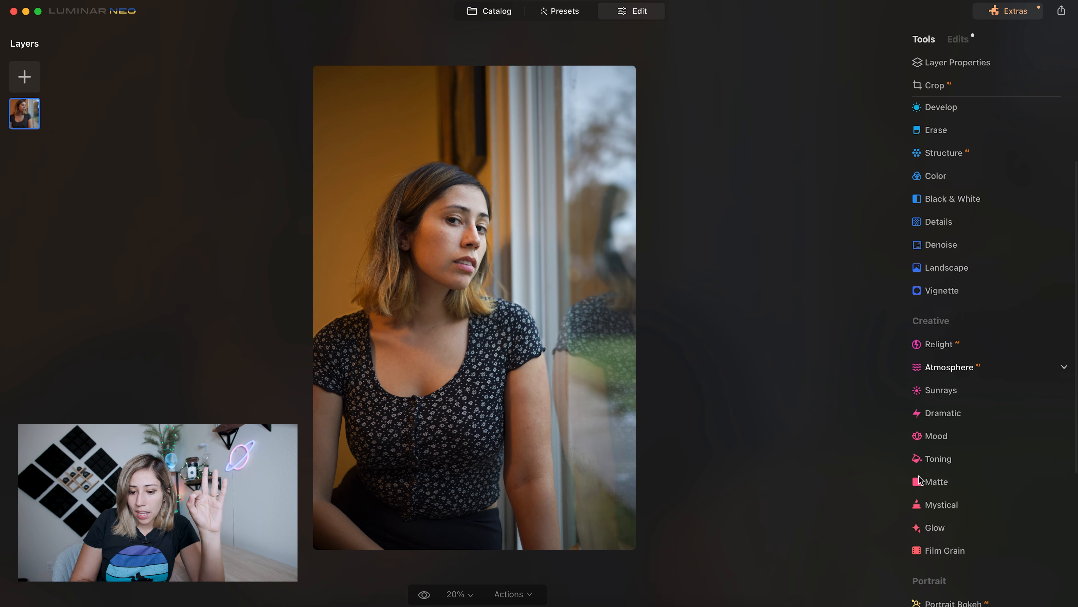
{"action": "scroll", "coordinate": [918, 477], "scroll_direction": "down", "scroll_amount": 3}
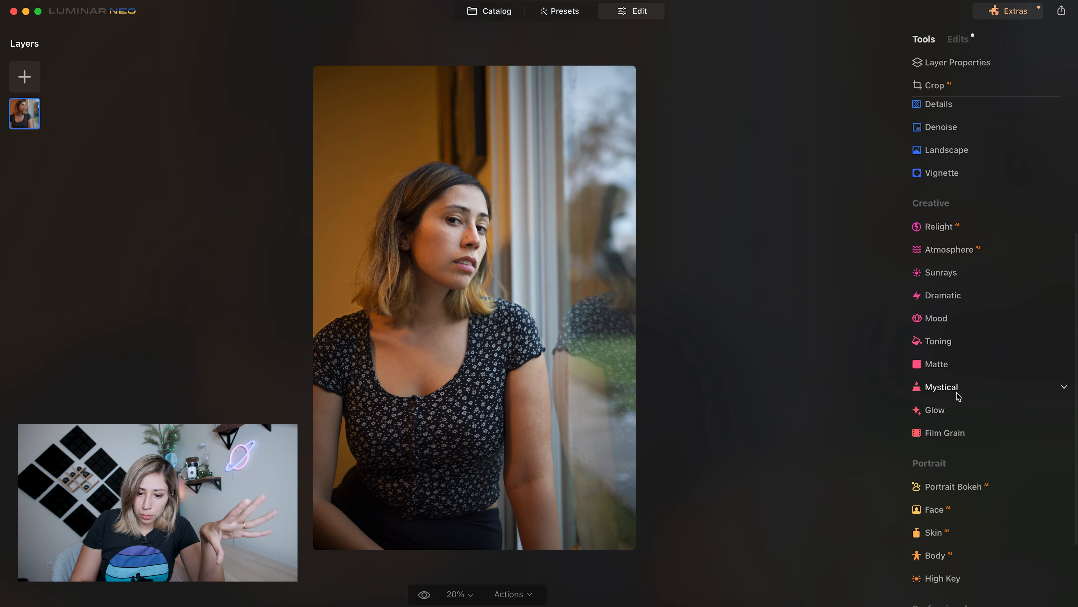
{"action": "scroll", "coordinate": [960, 408], "scroll_direction": "down", "scroll_amount": 3}
{"action": "left_click", "coordinate": [968, 510]}
{"action": "mouse_move", "coordinate": [931, 490]}
{"action": "left_mouse_down"}
{"action": "mouse_move", "coordinate": [960, 494]}
{"action": "mouse_move", "coordinate": [947, 494]}
{"action": "left_mouse_up"}
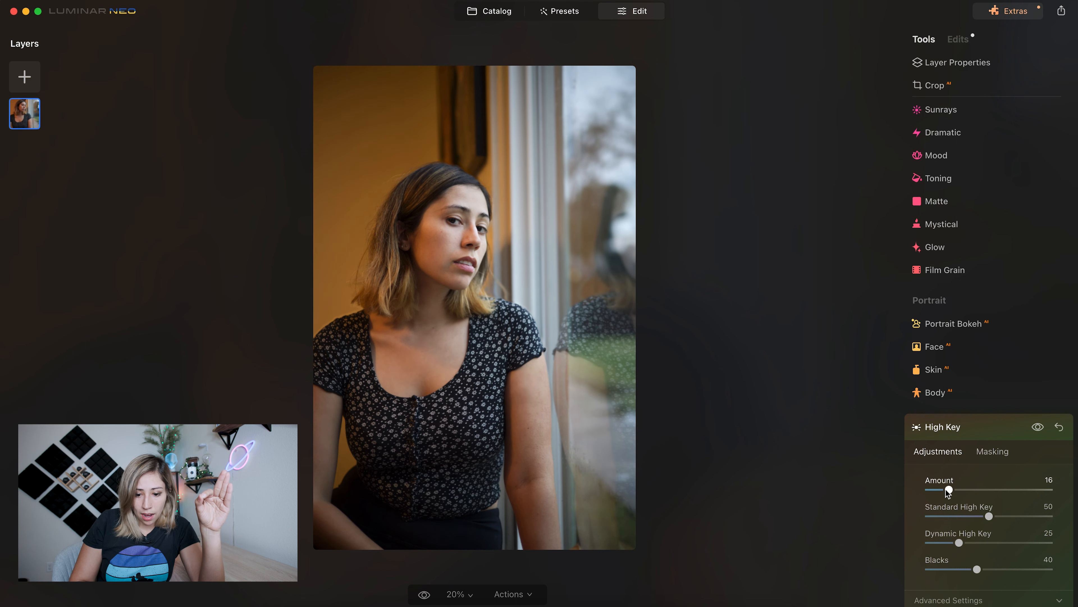